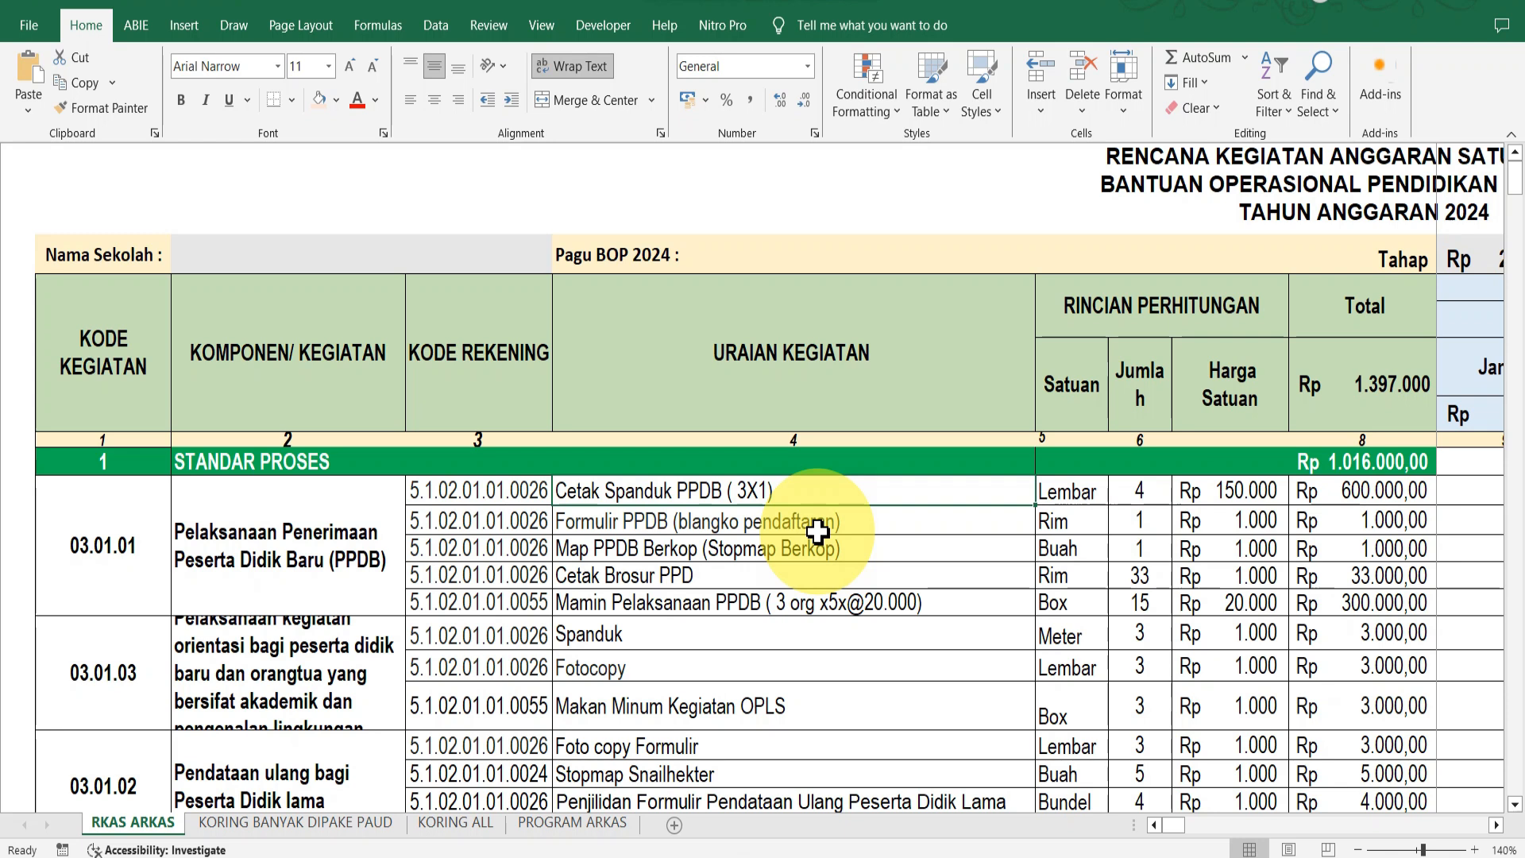
Review the PPDB expense items in the RKAS ARKAS sheet, from Formulir PPDB down to Mamin Pelaksanaan PPDB
left_click(605, 526)
left_click(614, 548)
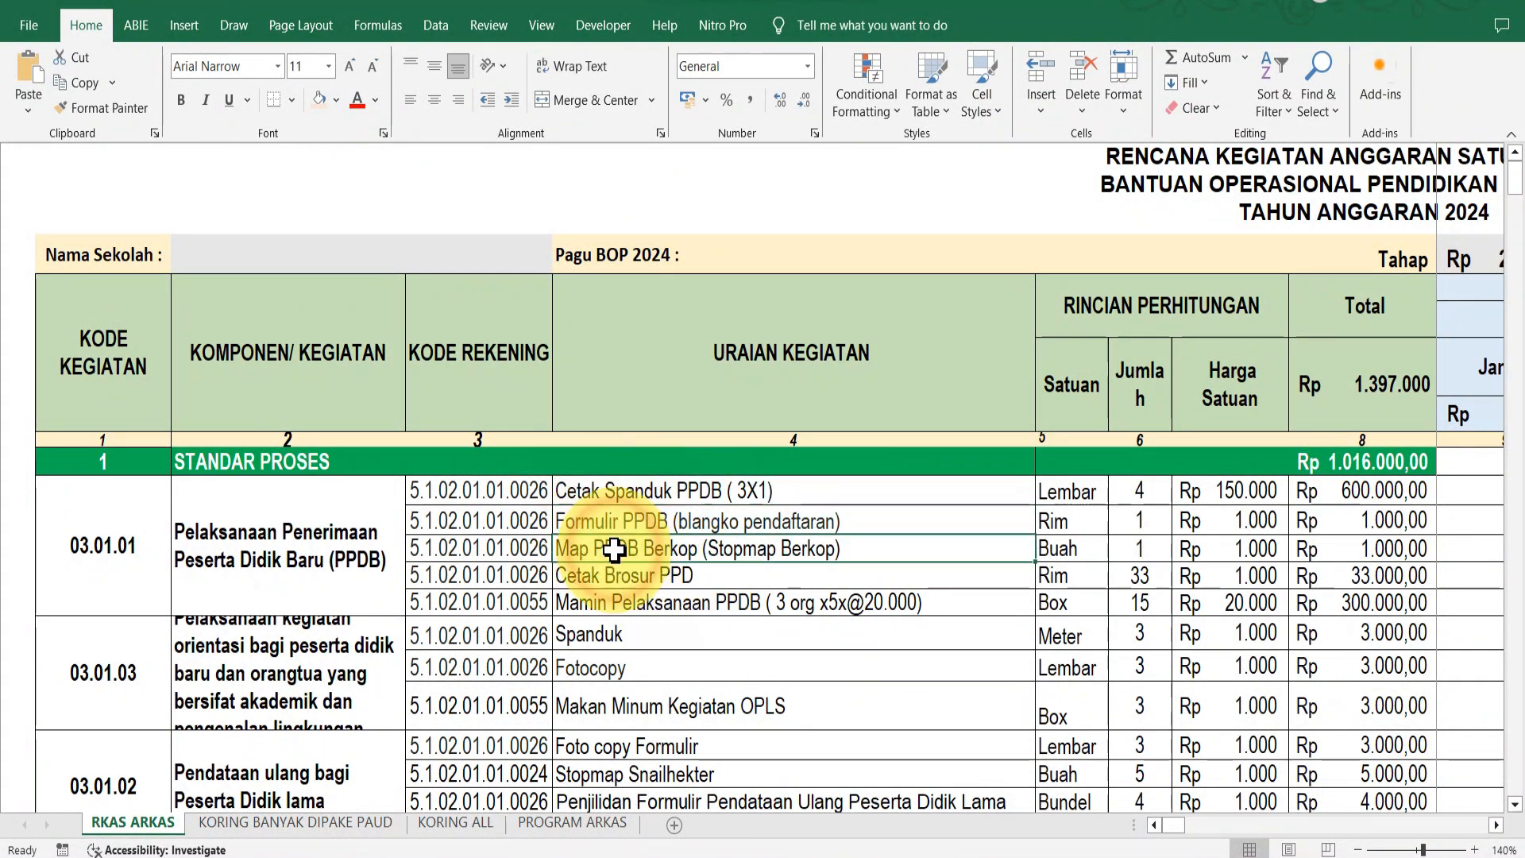
left_click(601, 584)
left_click(602, 605)
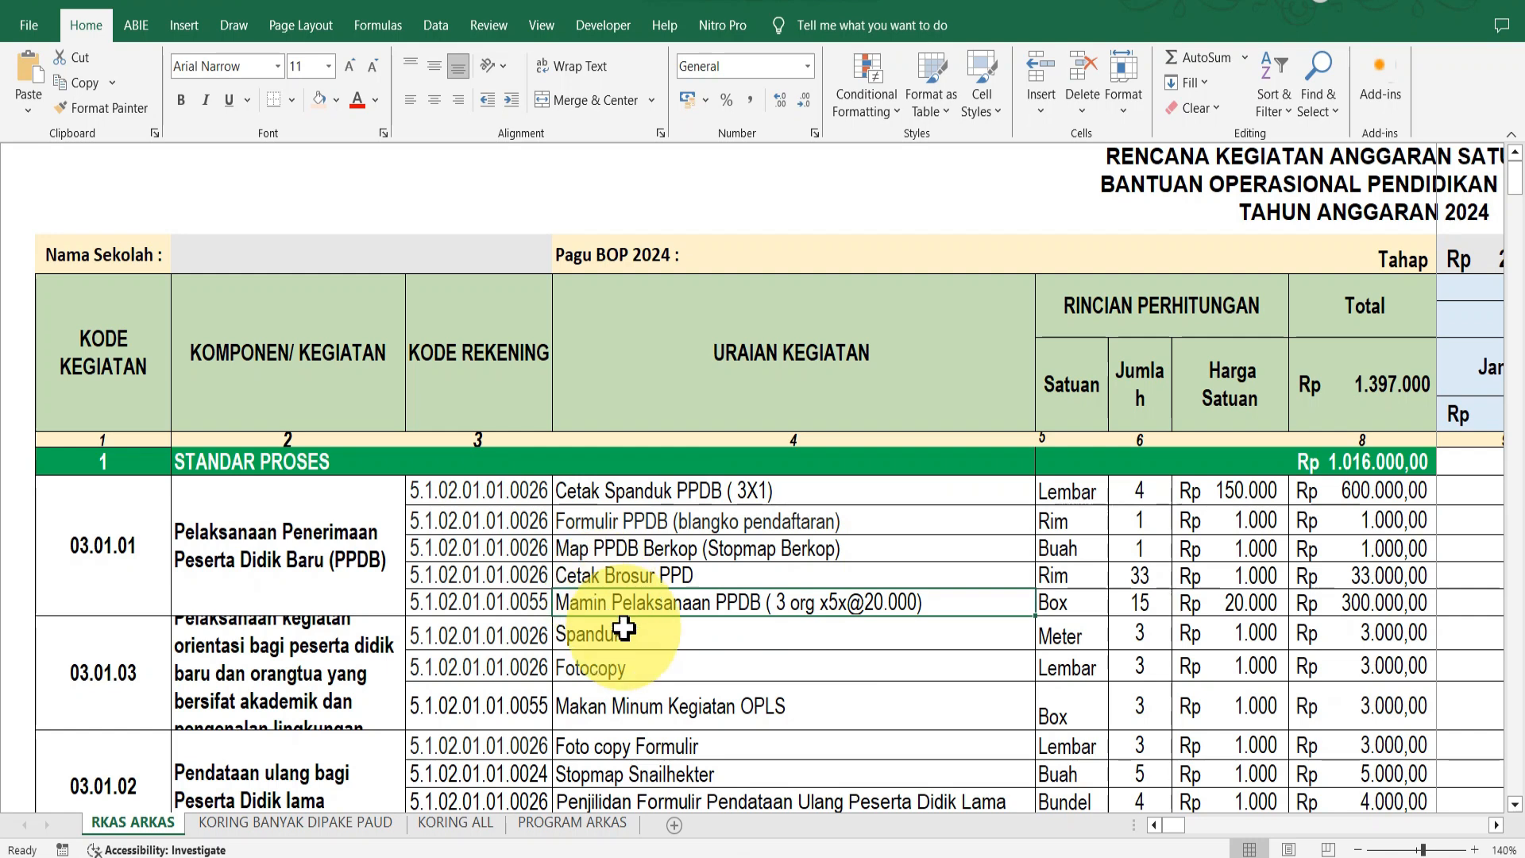
Switch to ARKAS and start a new budget entry for the activity Pelaksanaan Pendaftaran Peserta Didik Baru (PPDB)
left_click(697, 852)
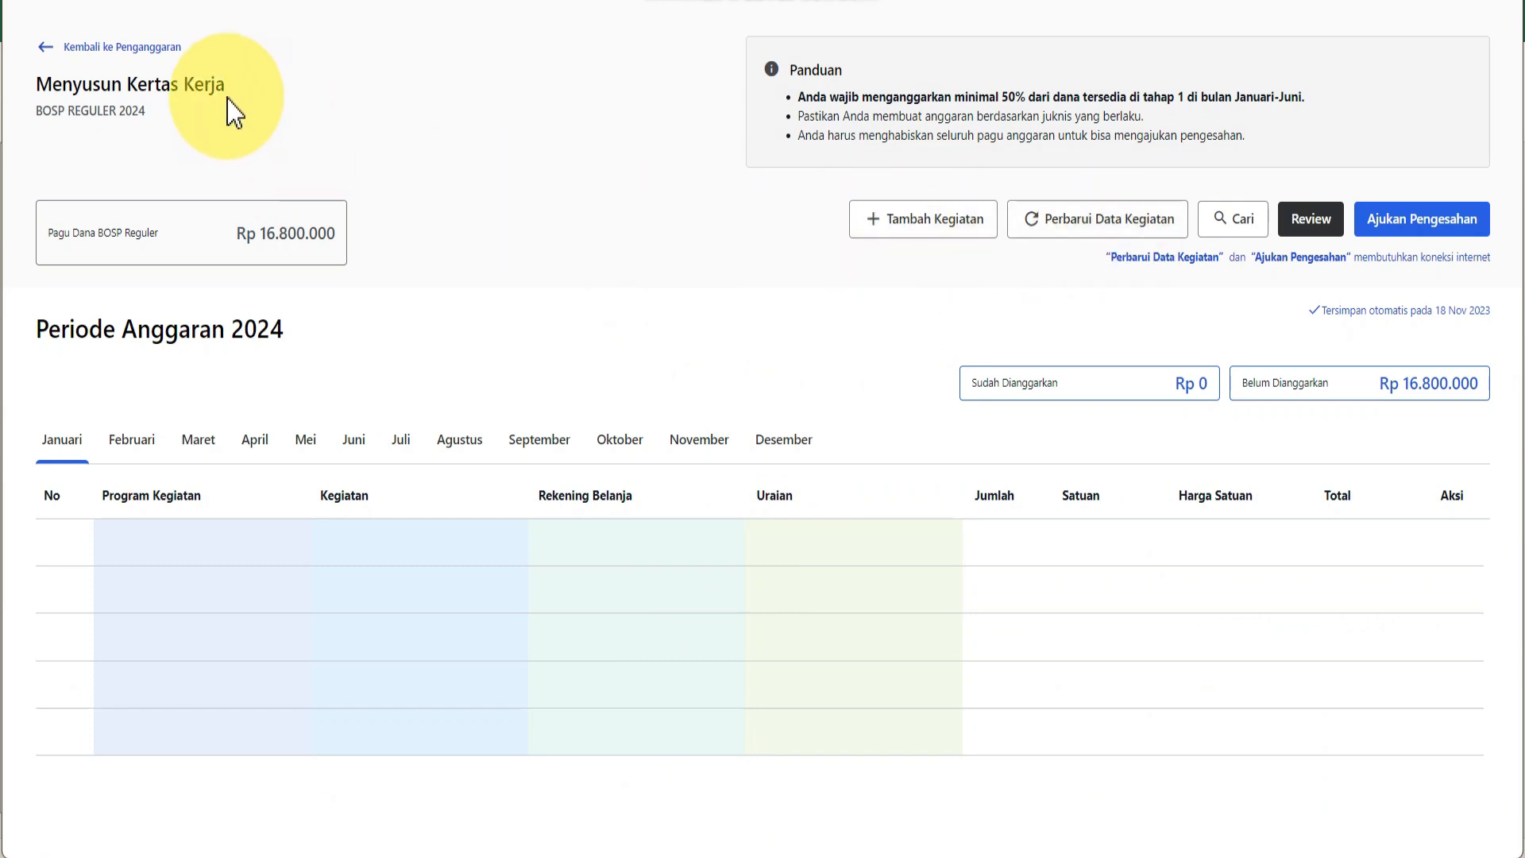
left_click(930, 231)
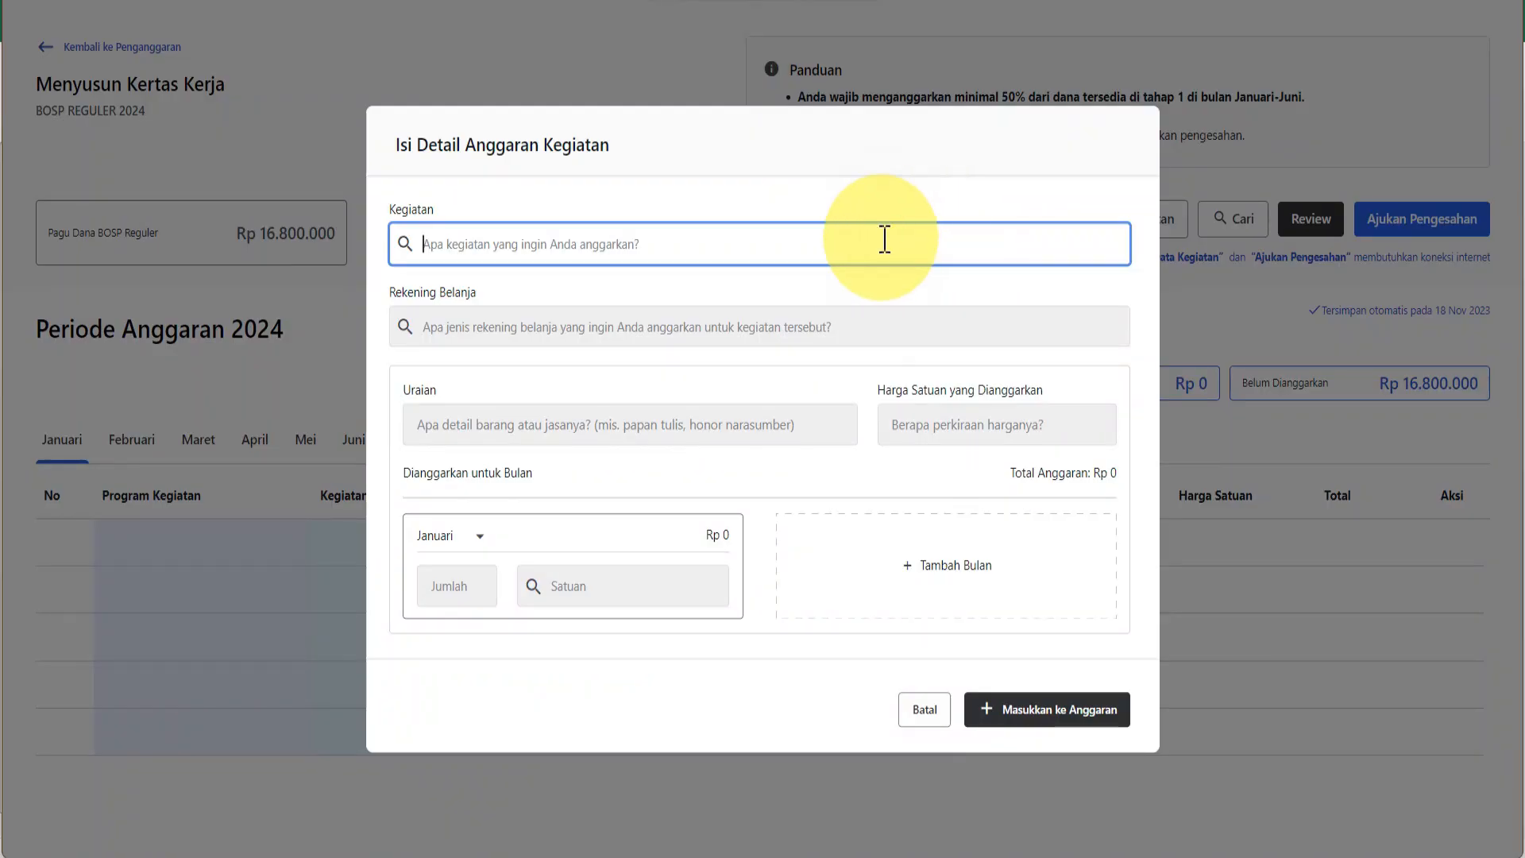
left_click(741, 250)
type("ppdb")
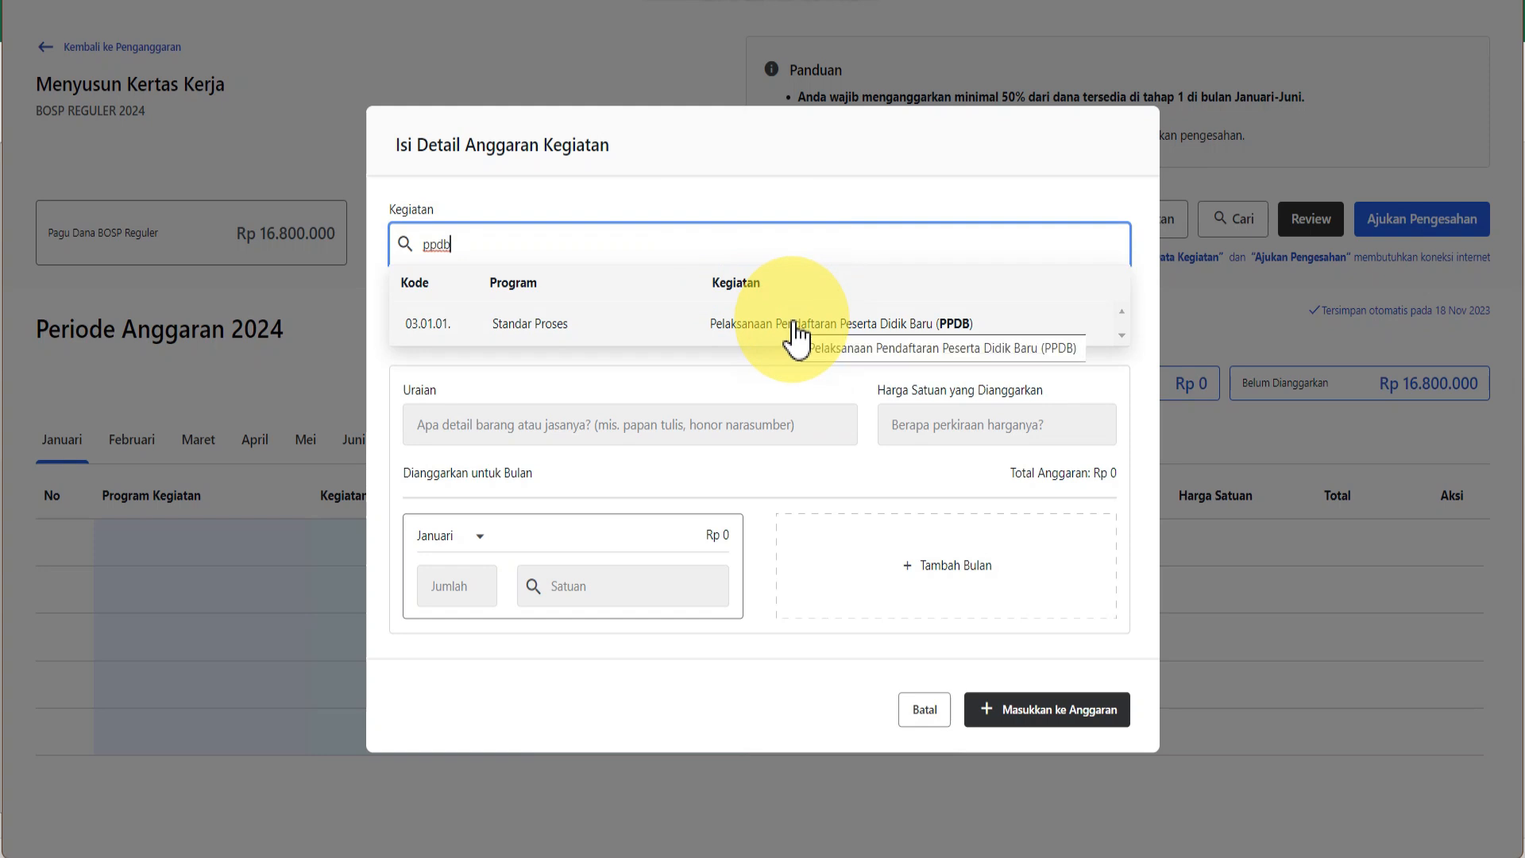
left_click(795, 332)
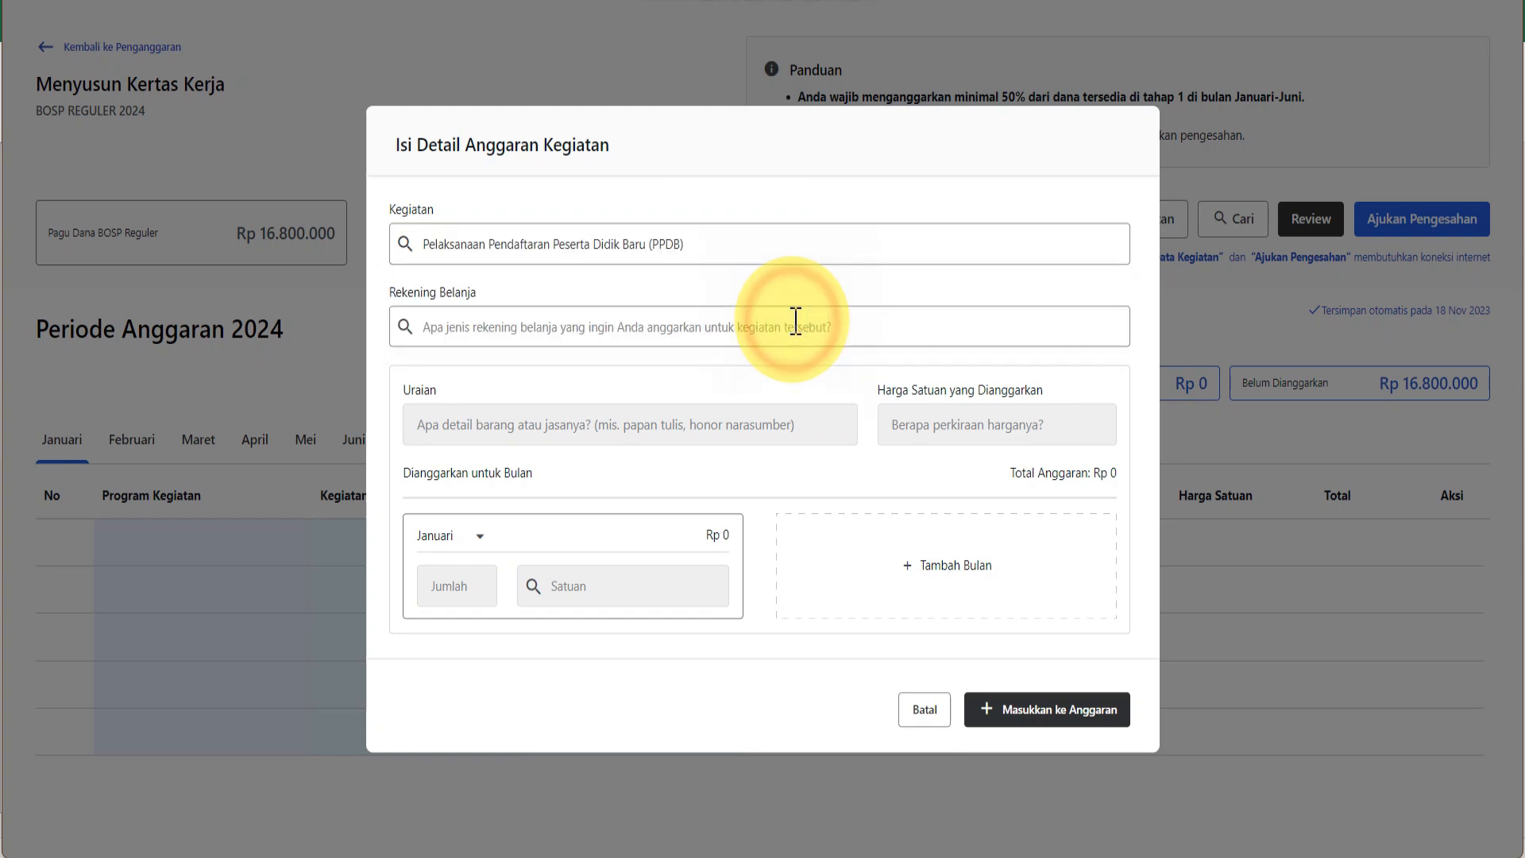
Set the expense account to Belanja Alat/Bahan untuk Kegiatan Kantor- Bahan Cetak dan Penggandaan
left_click(572, 326)
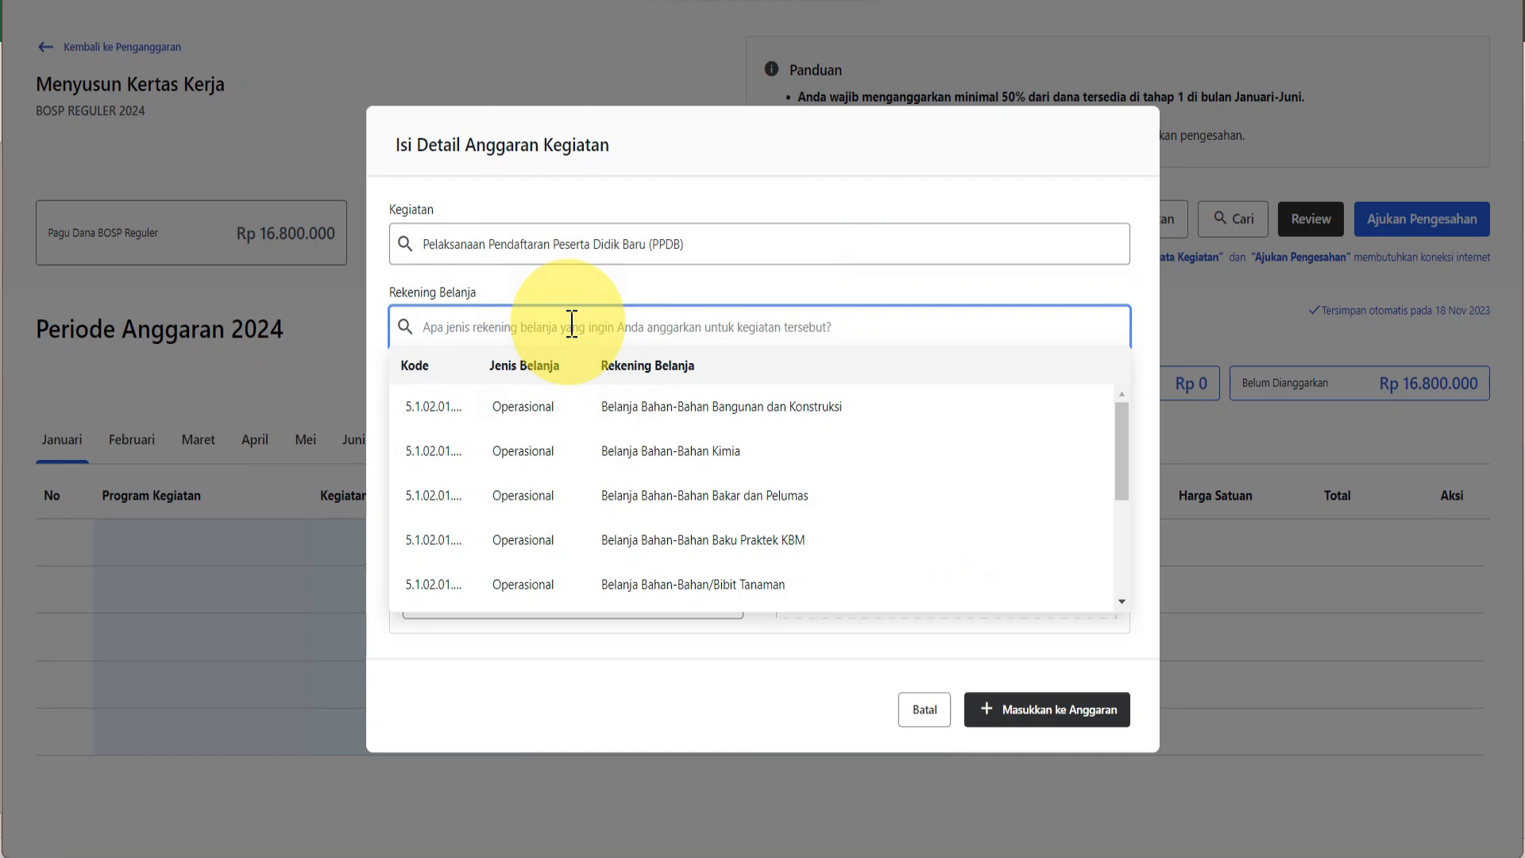
type("cet")
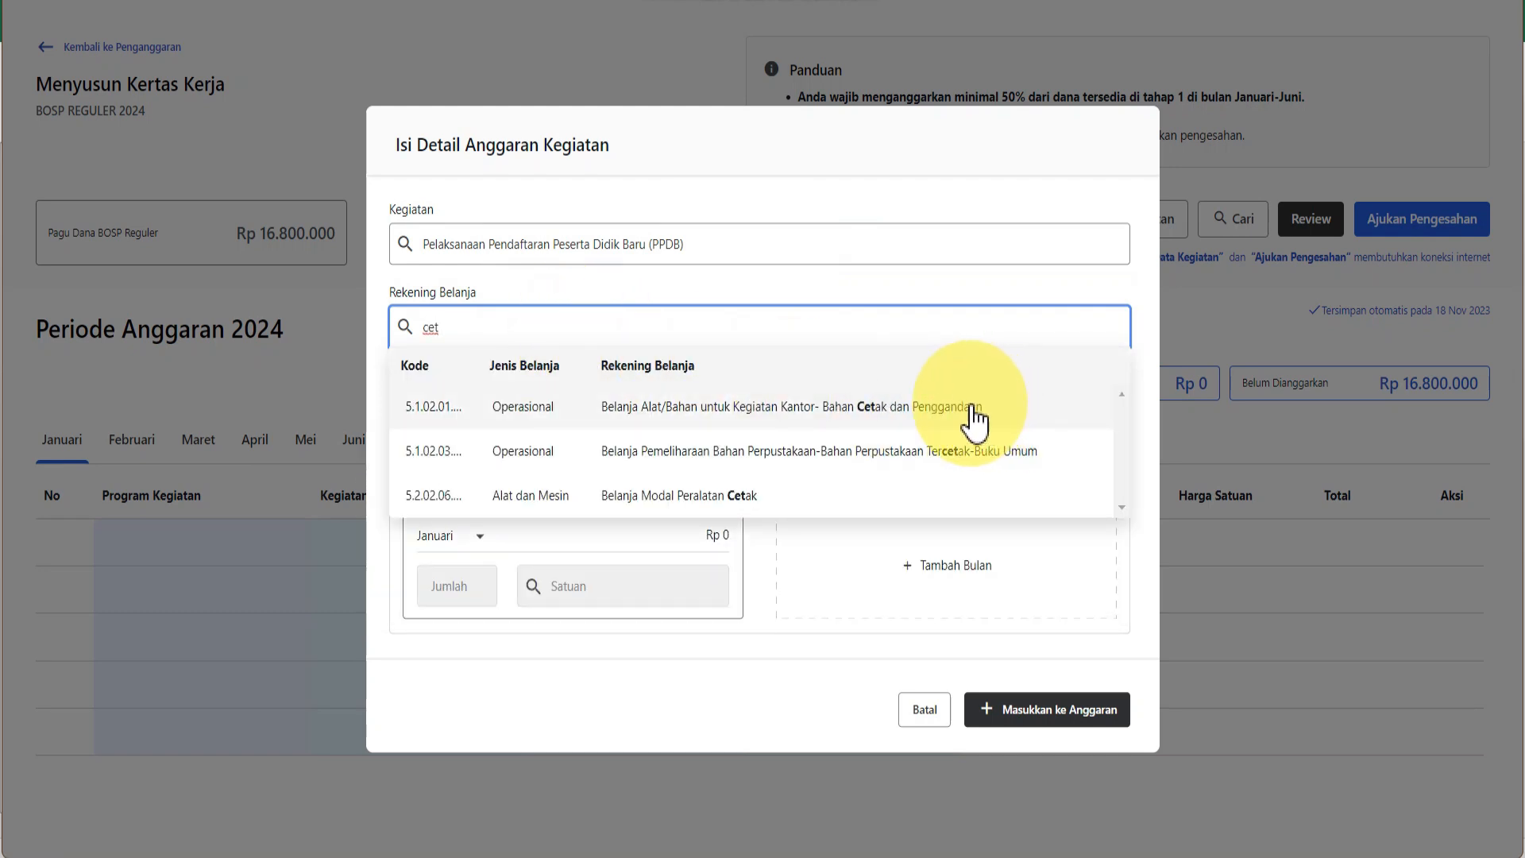
left_click(792, 409)
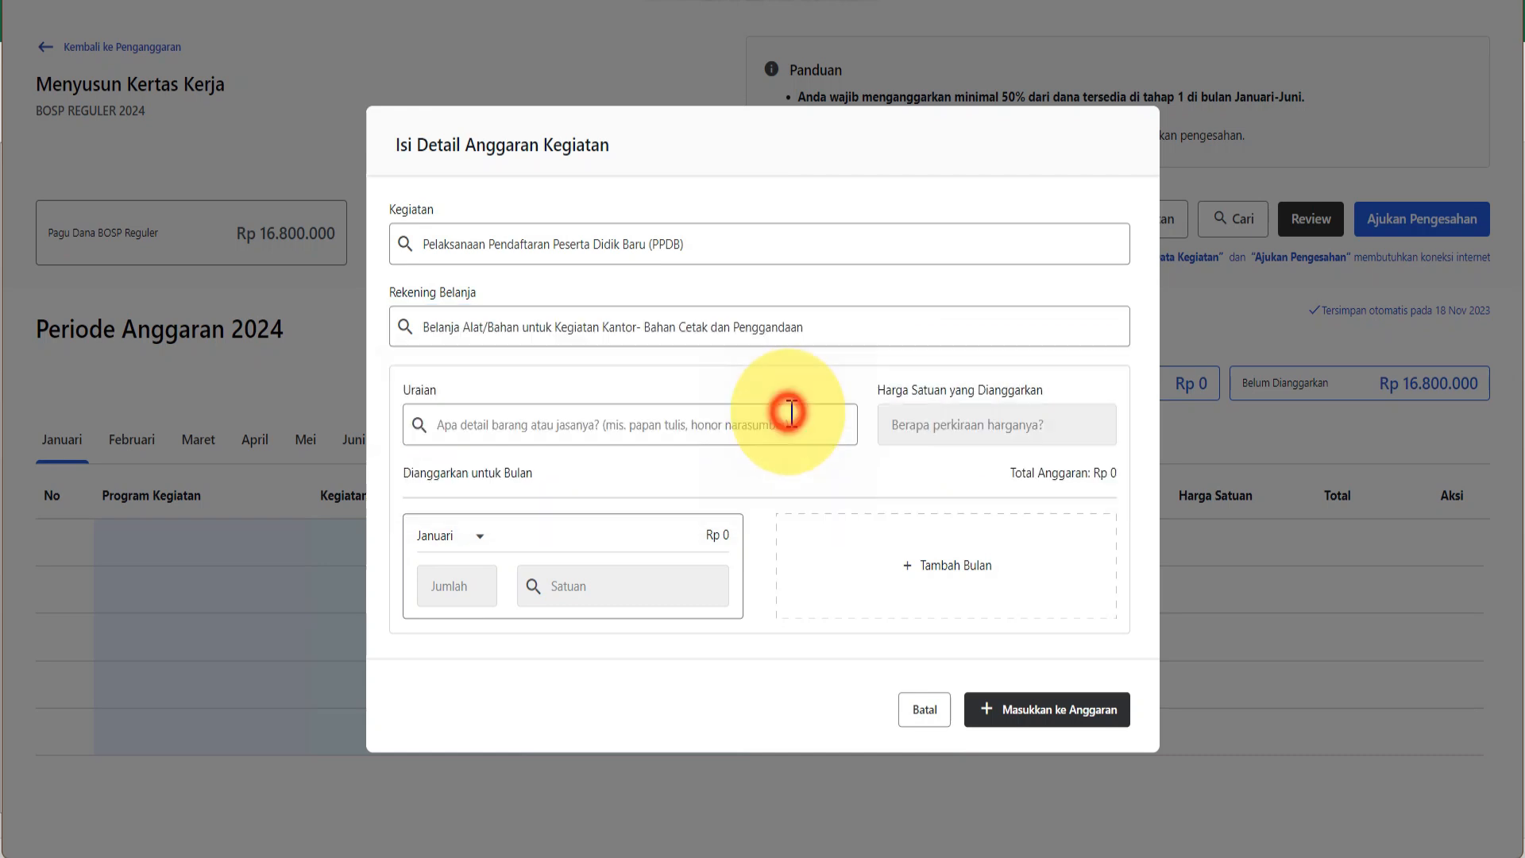
Search the item descriptions of the budget entry for "spanduk"
left_click(513, 433)
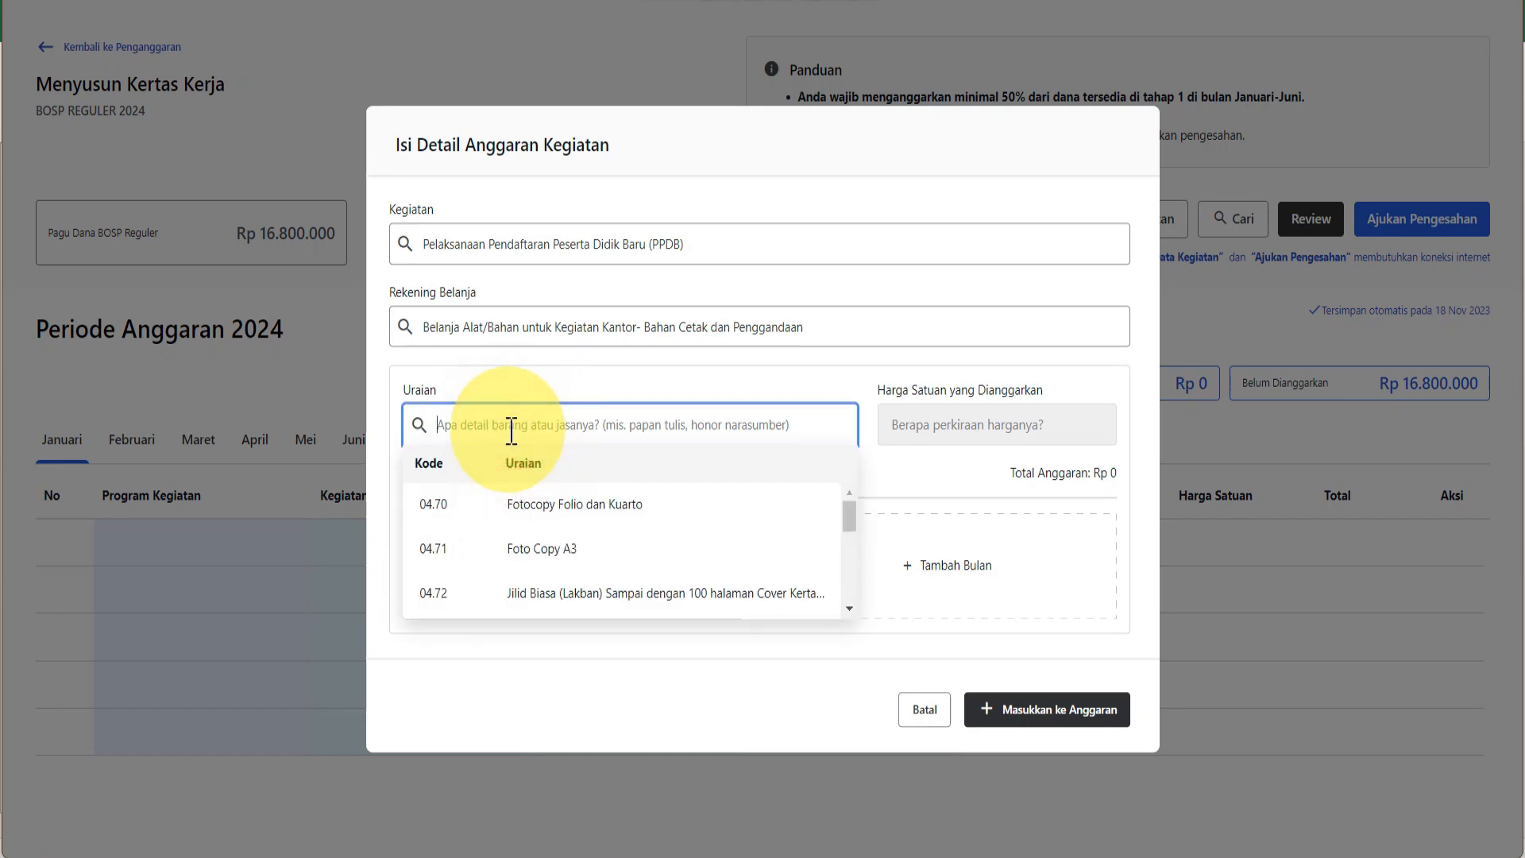
type("ceta")
key("BackSpace")
key("BackSpace")
key("BackSpace")
key("BackSpace")
type("p")
key("BackSpace")
type("sa")
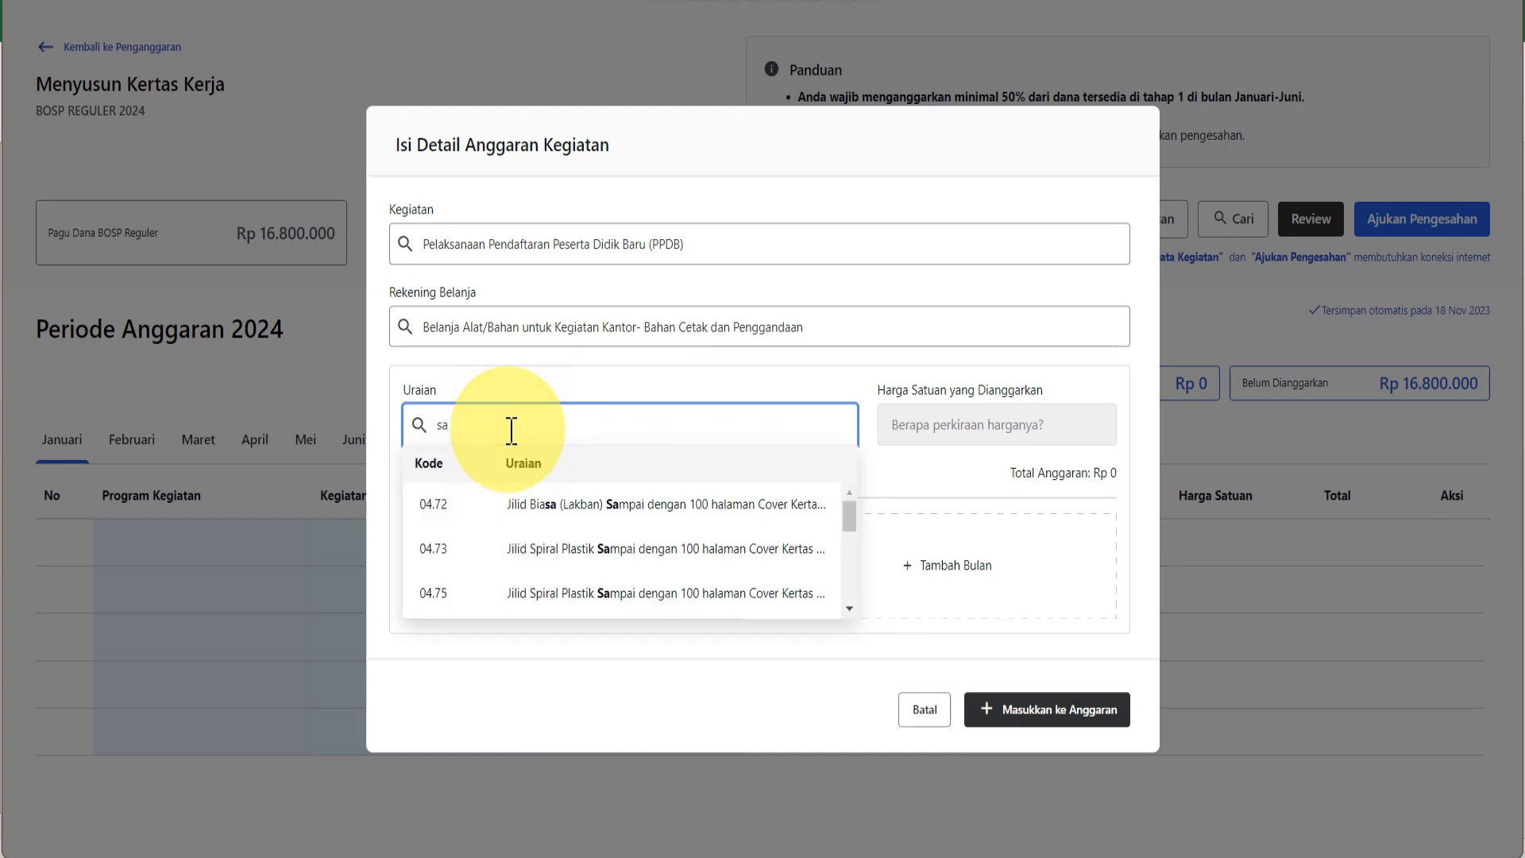
key("BackSpace")
type("pa")
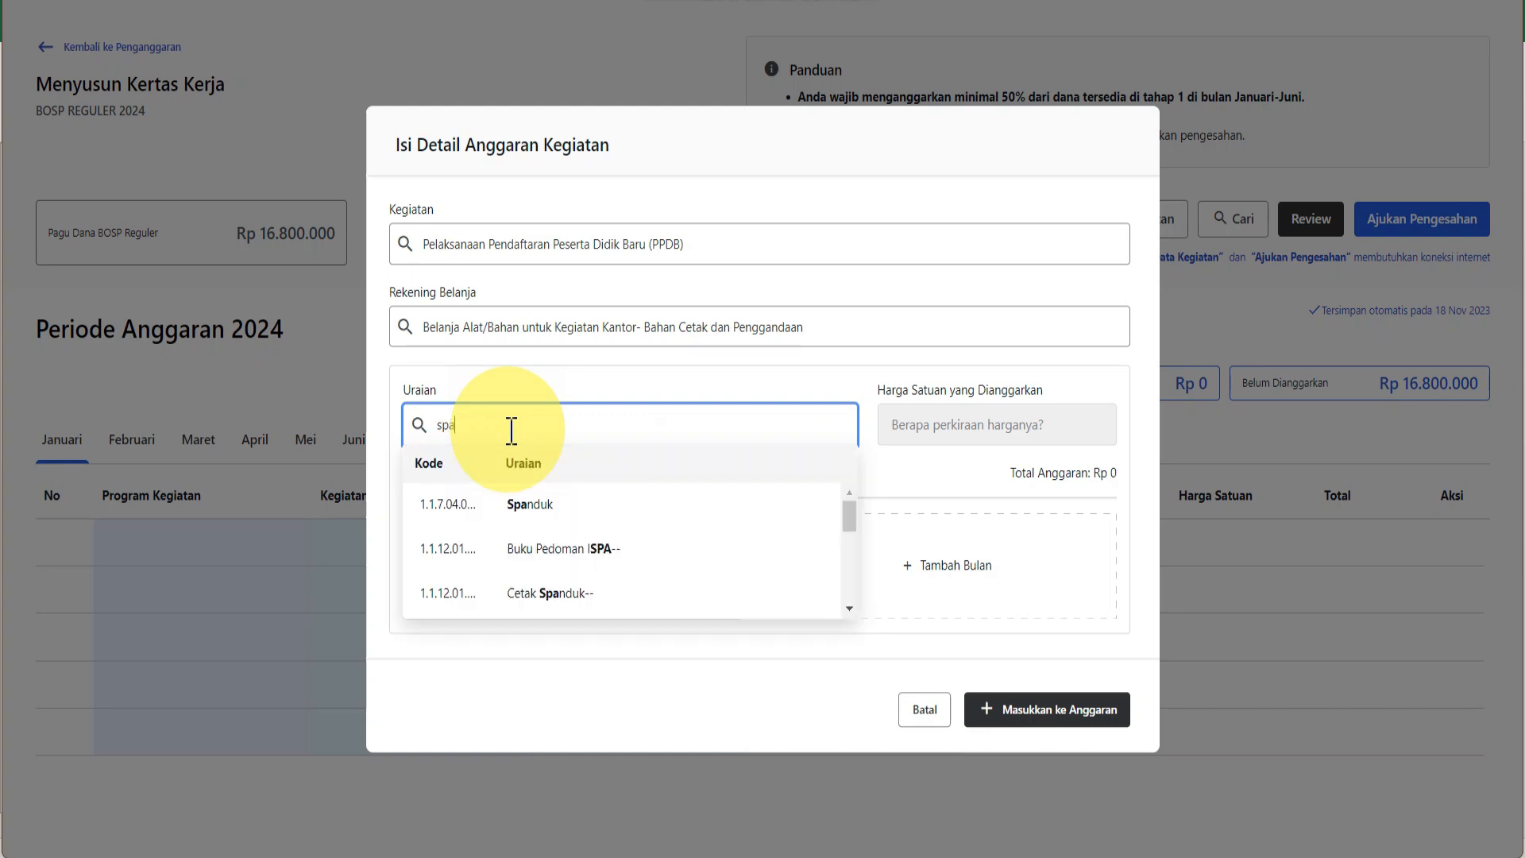
type("nduk")
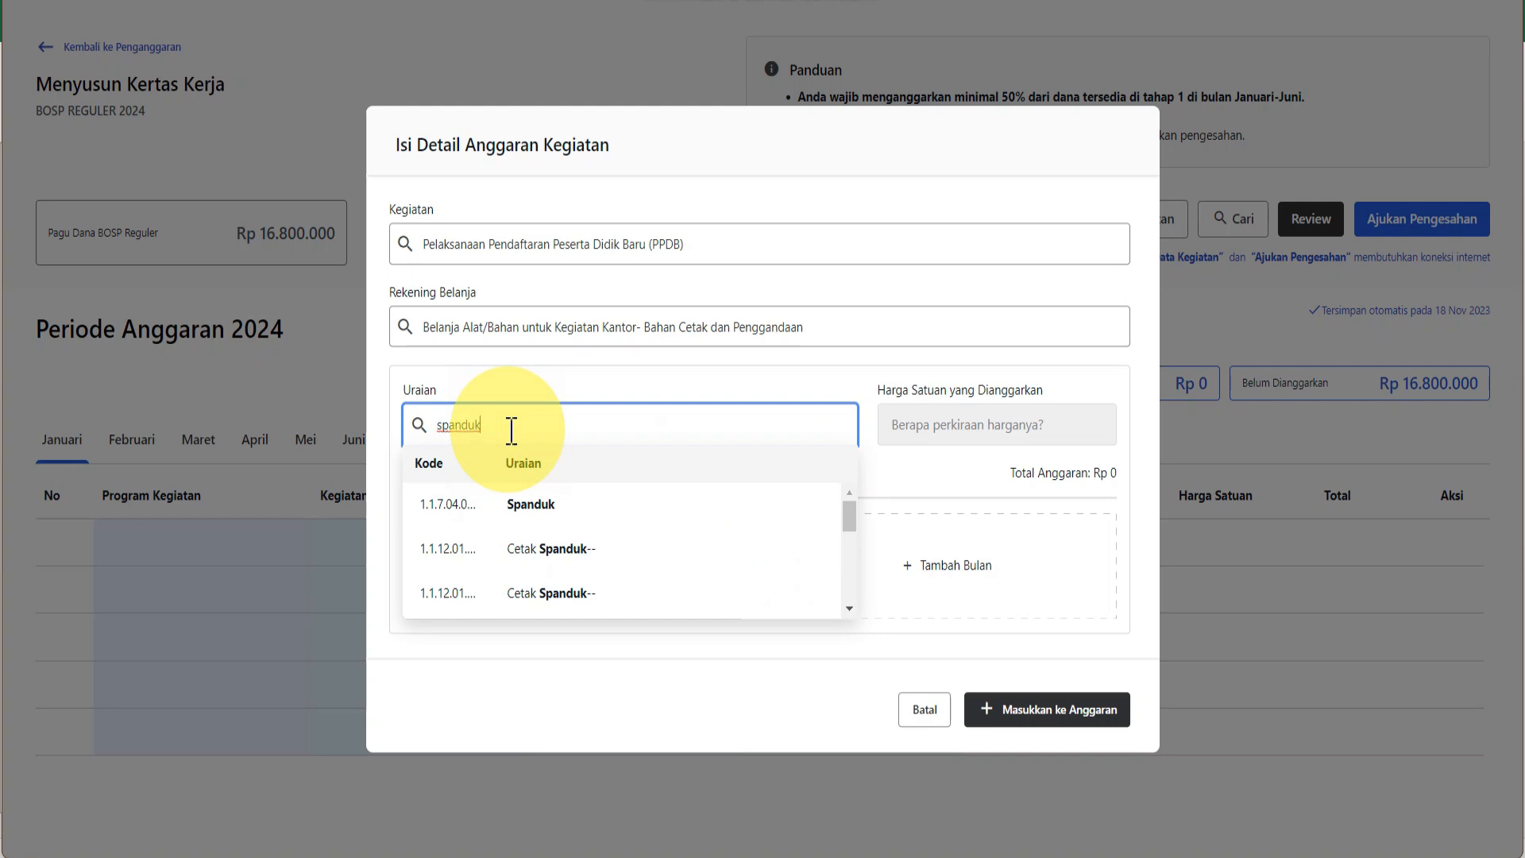
Look through the spanduk matches and choose the second Cetak Spanduk-- entry as the item description
left_click(850, 605)
left_click(850, 605)
left_click(850, 606)
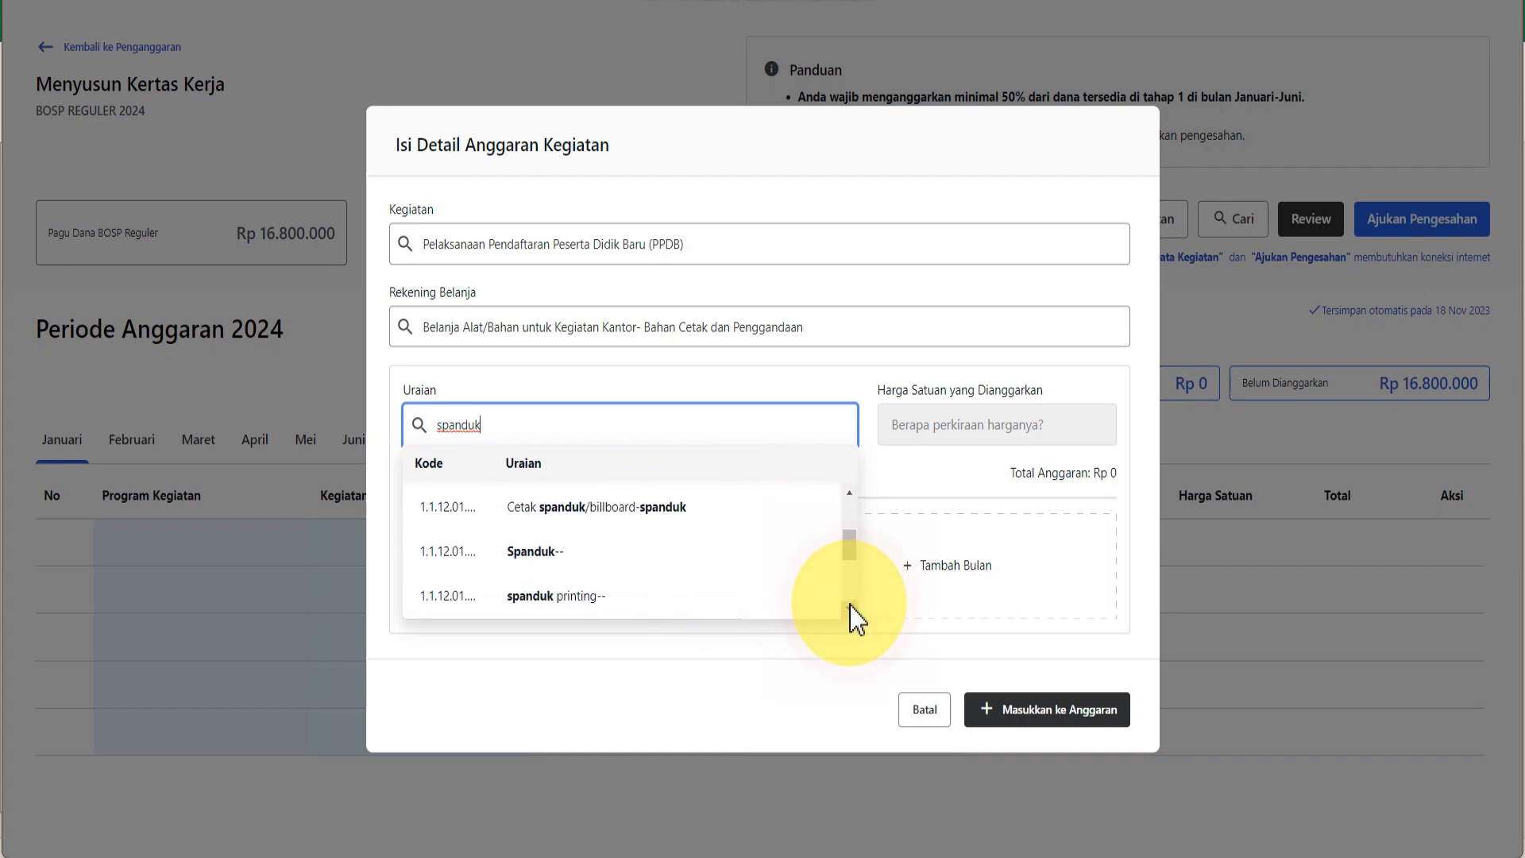
left_click(850, 605)
left_click(850, 606)
left_click(850, 605)
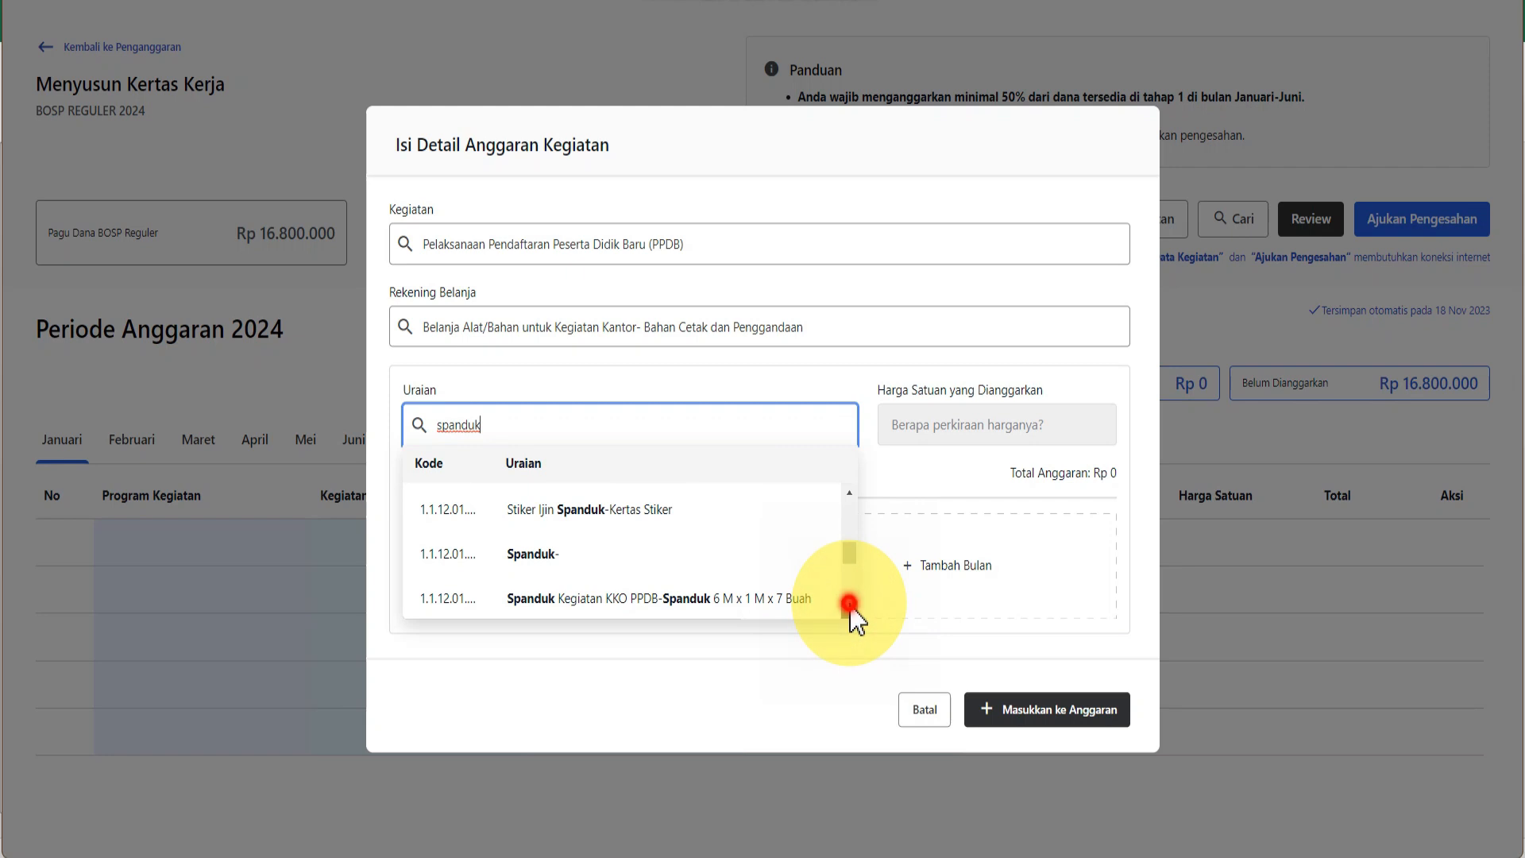
left_click(850, 605)
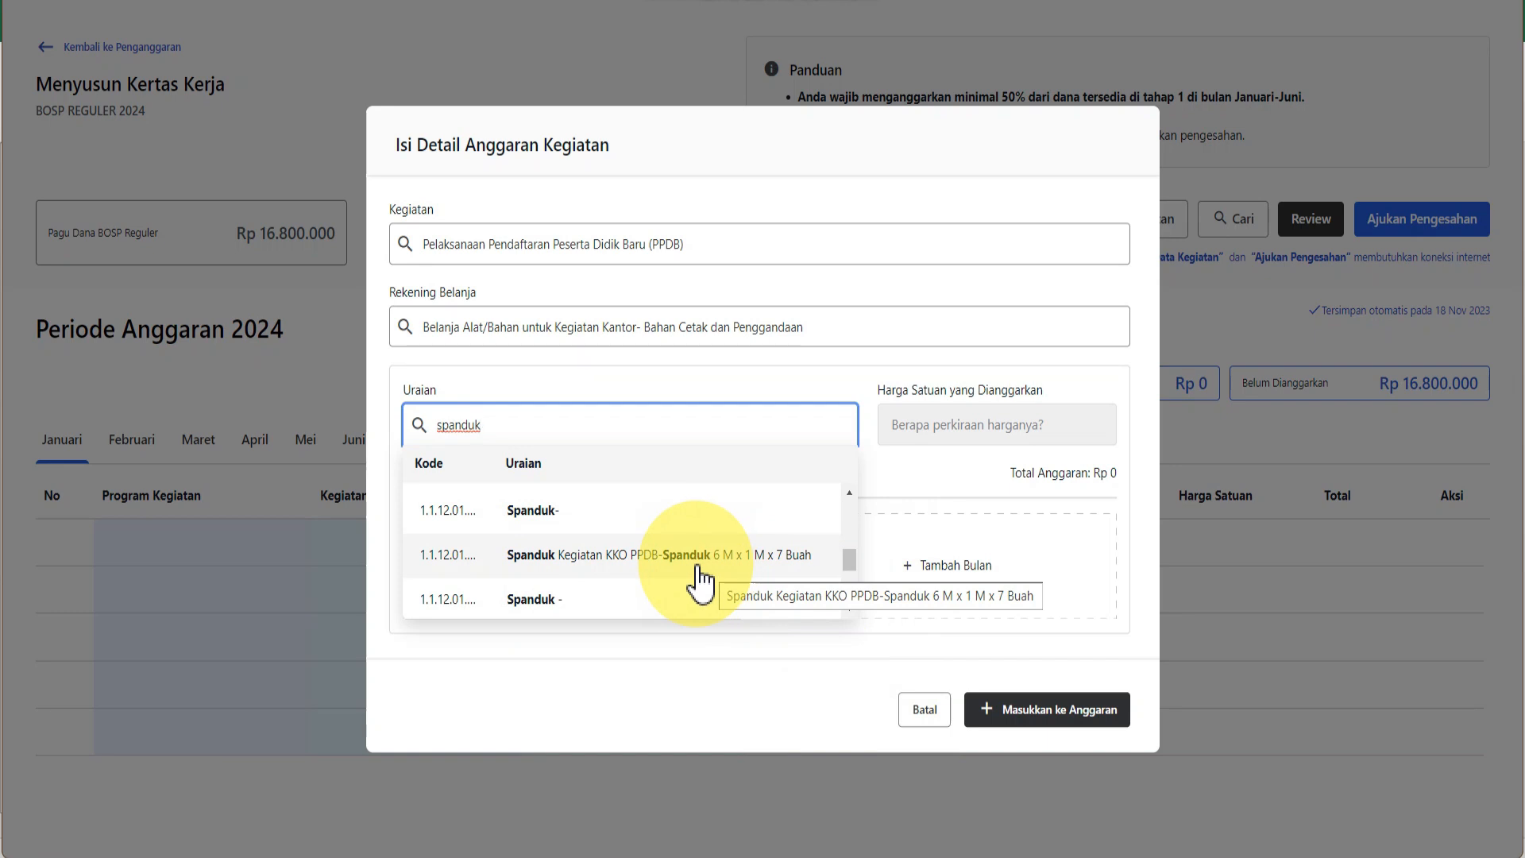
left_click(844, 608)
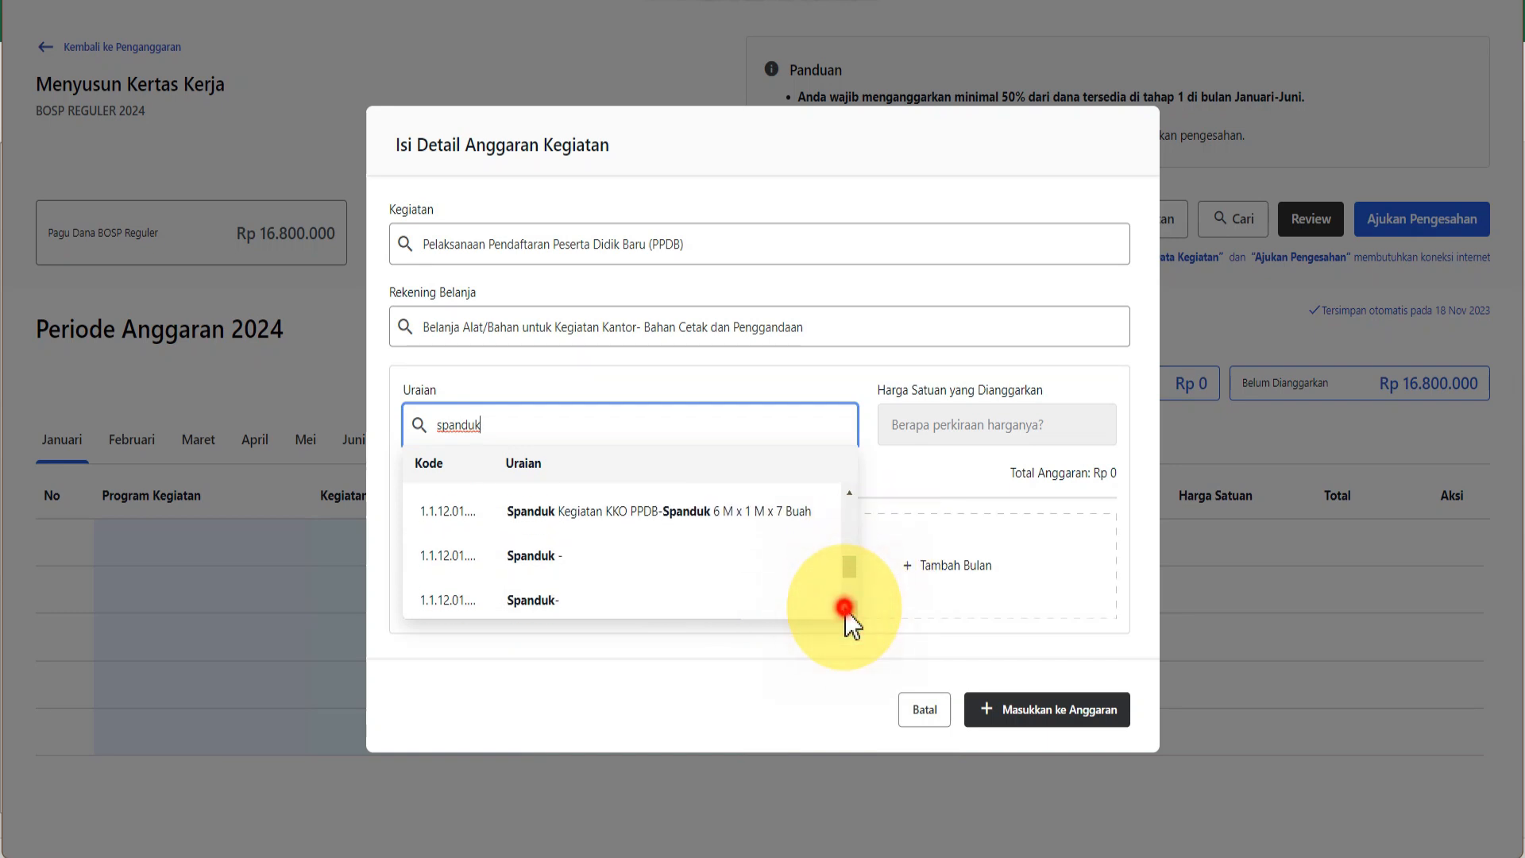
left_click(844, 607)
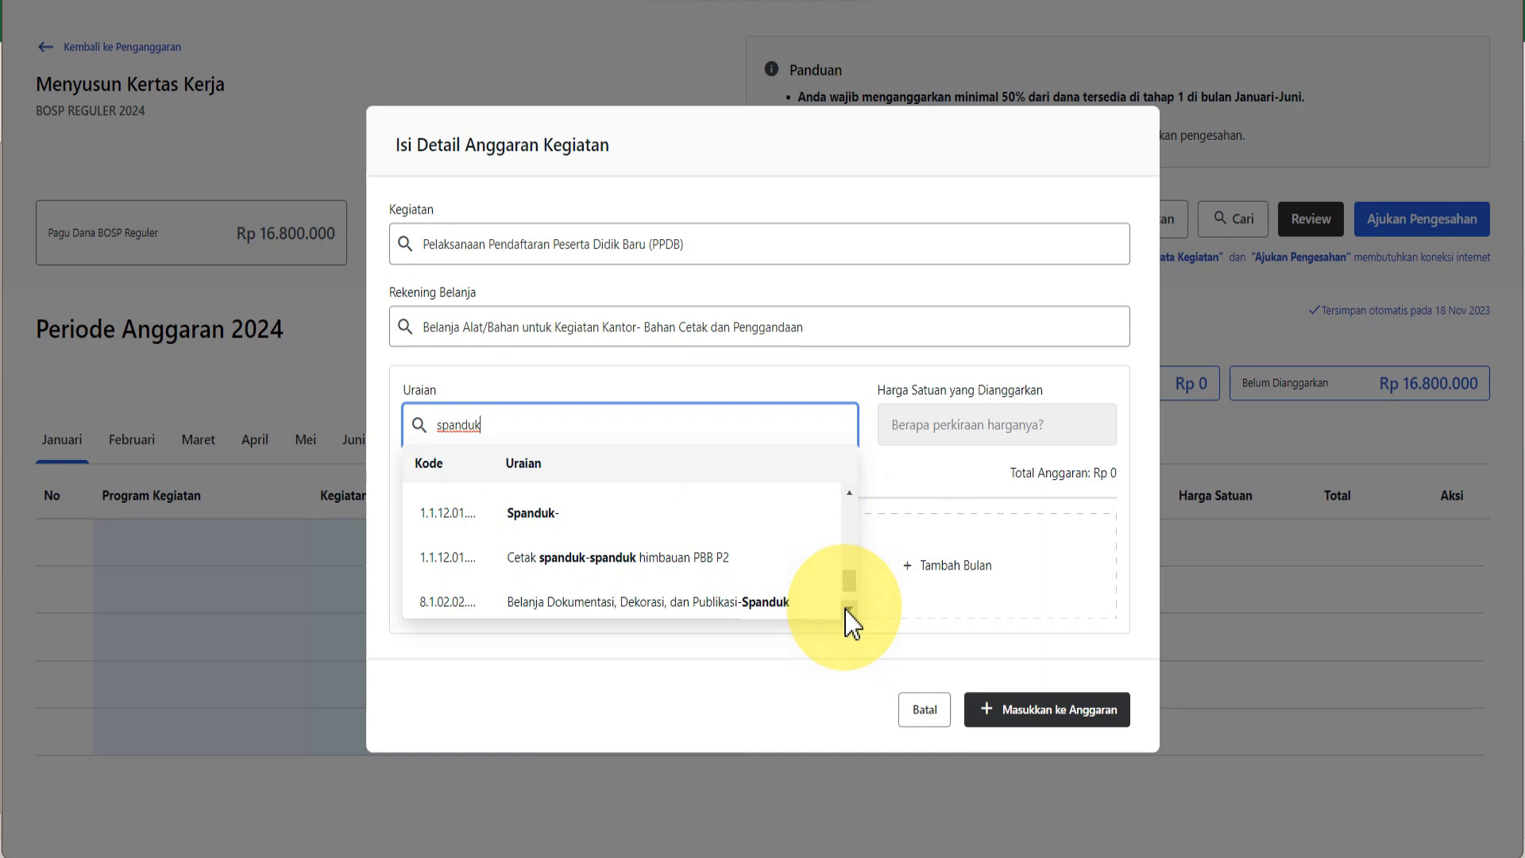
left_click(845, 607)
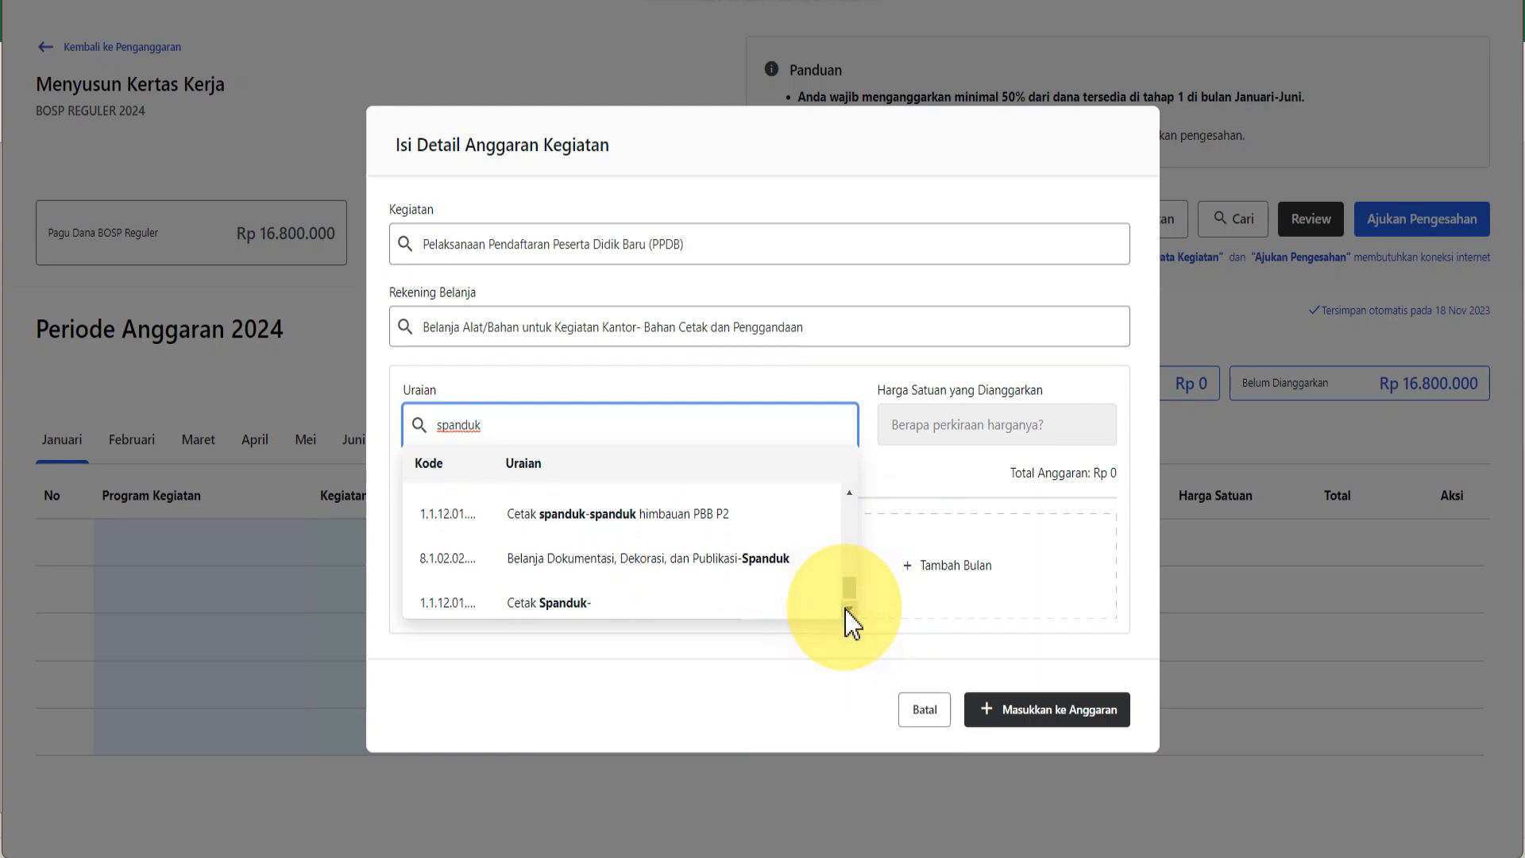
left_click(845, 608)
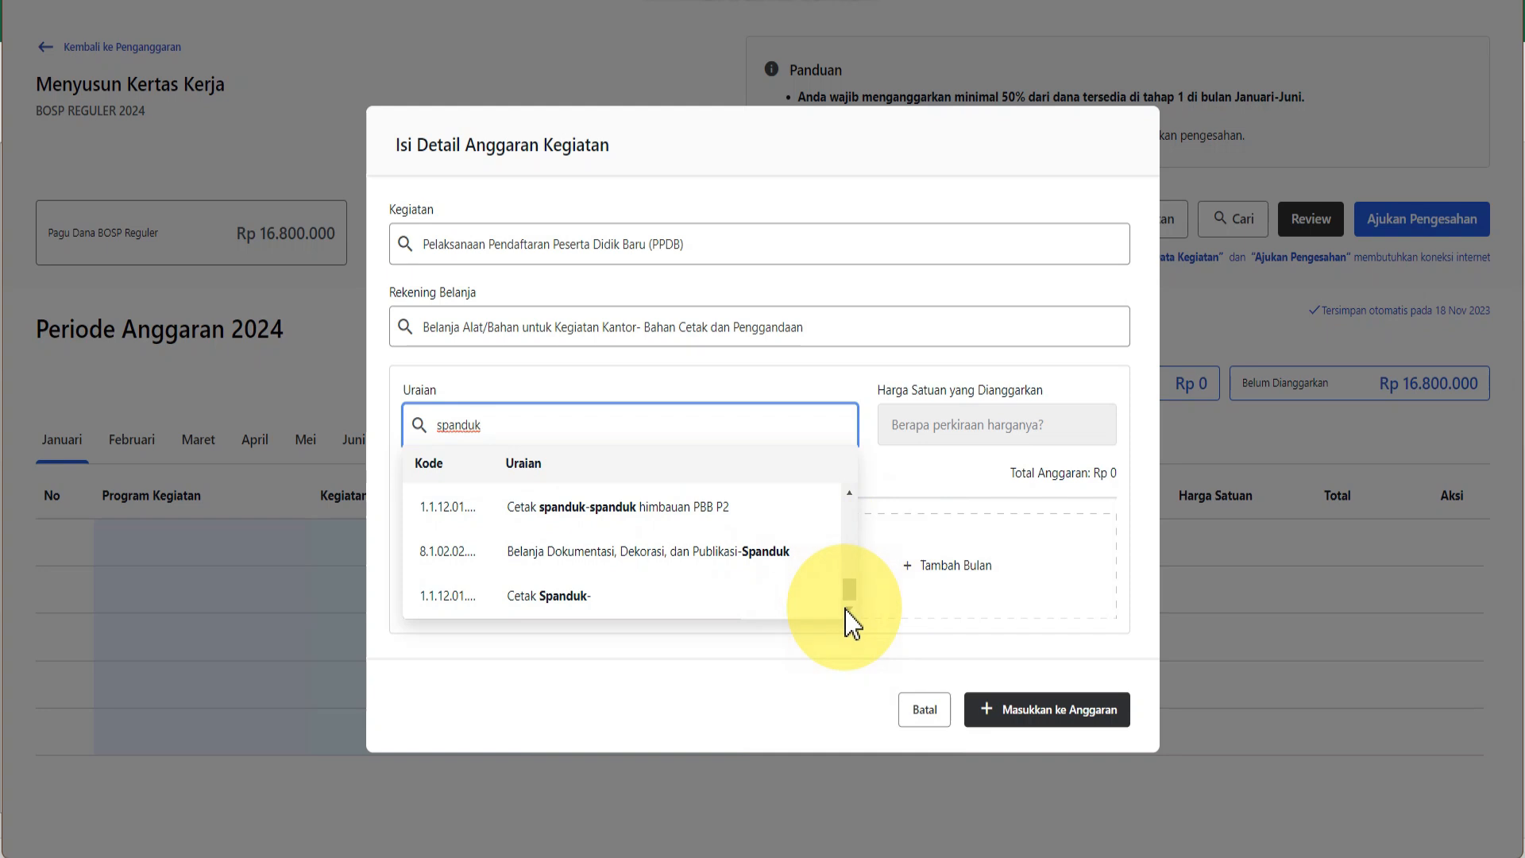
left_click(849, 494)
left_click(849, 494)
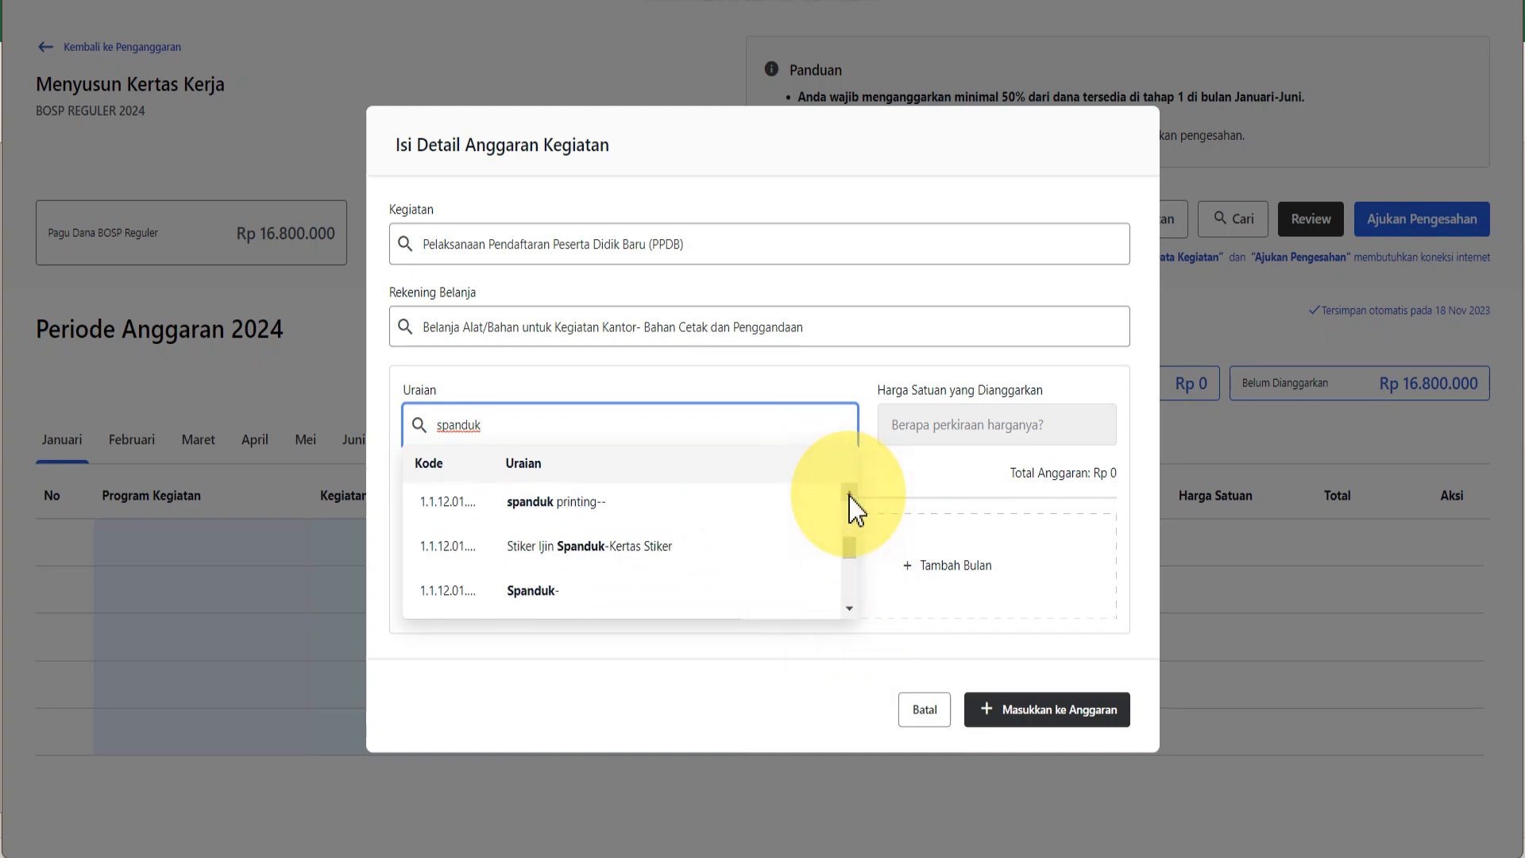
left_click_drag(848, 543, 854, 509)
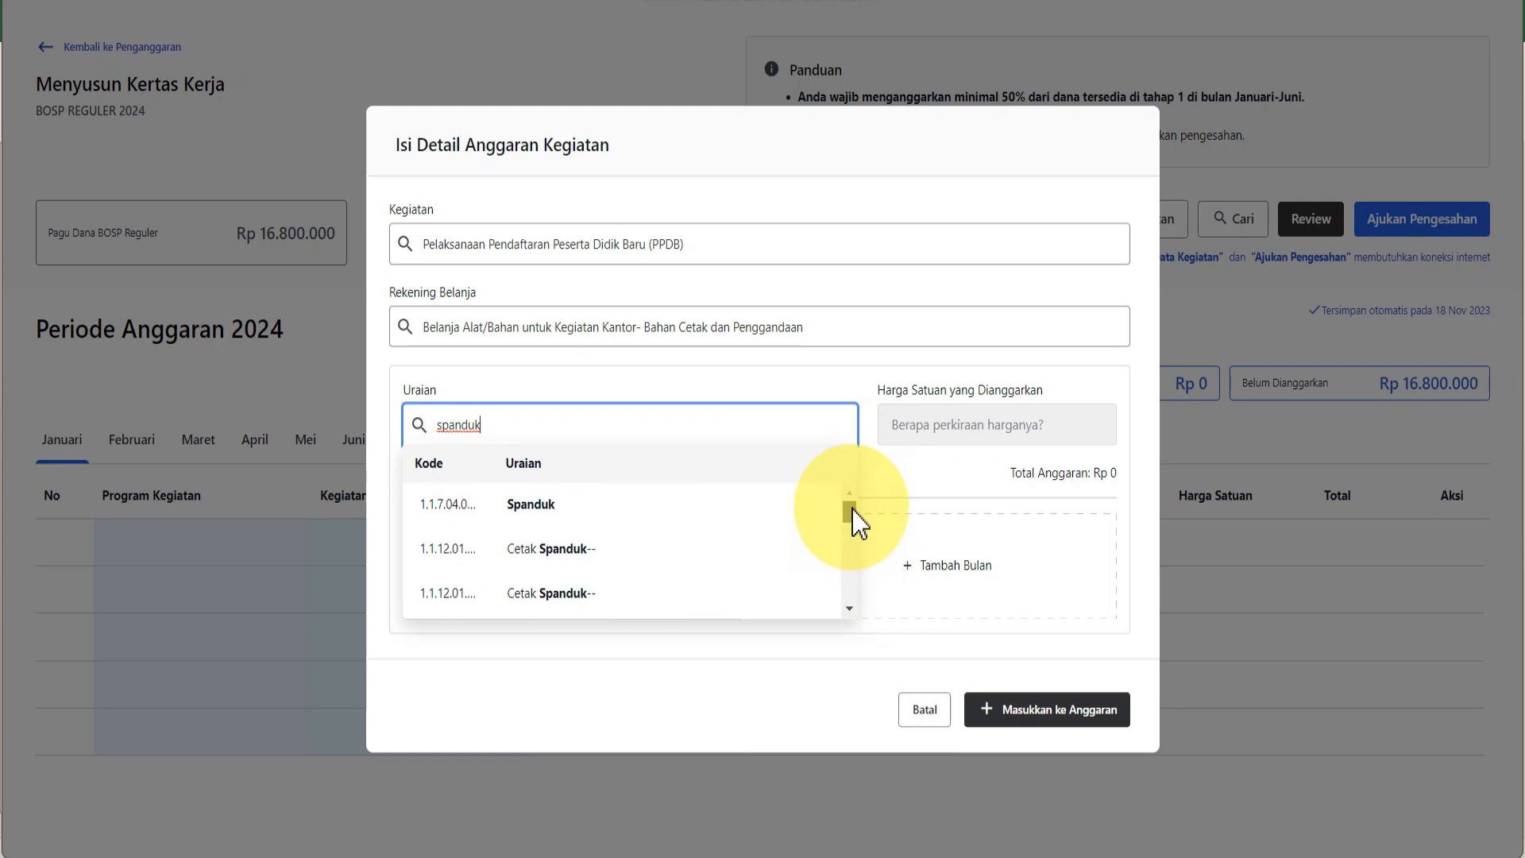
left_click(604, 595)
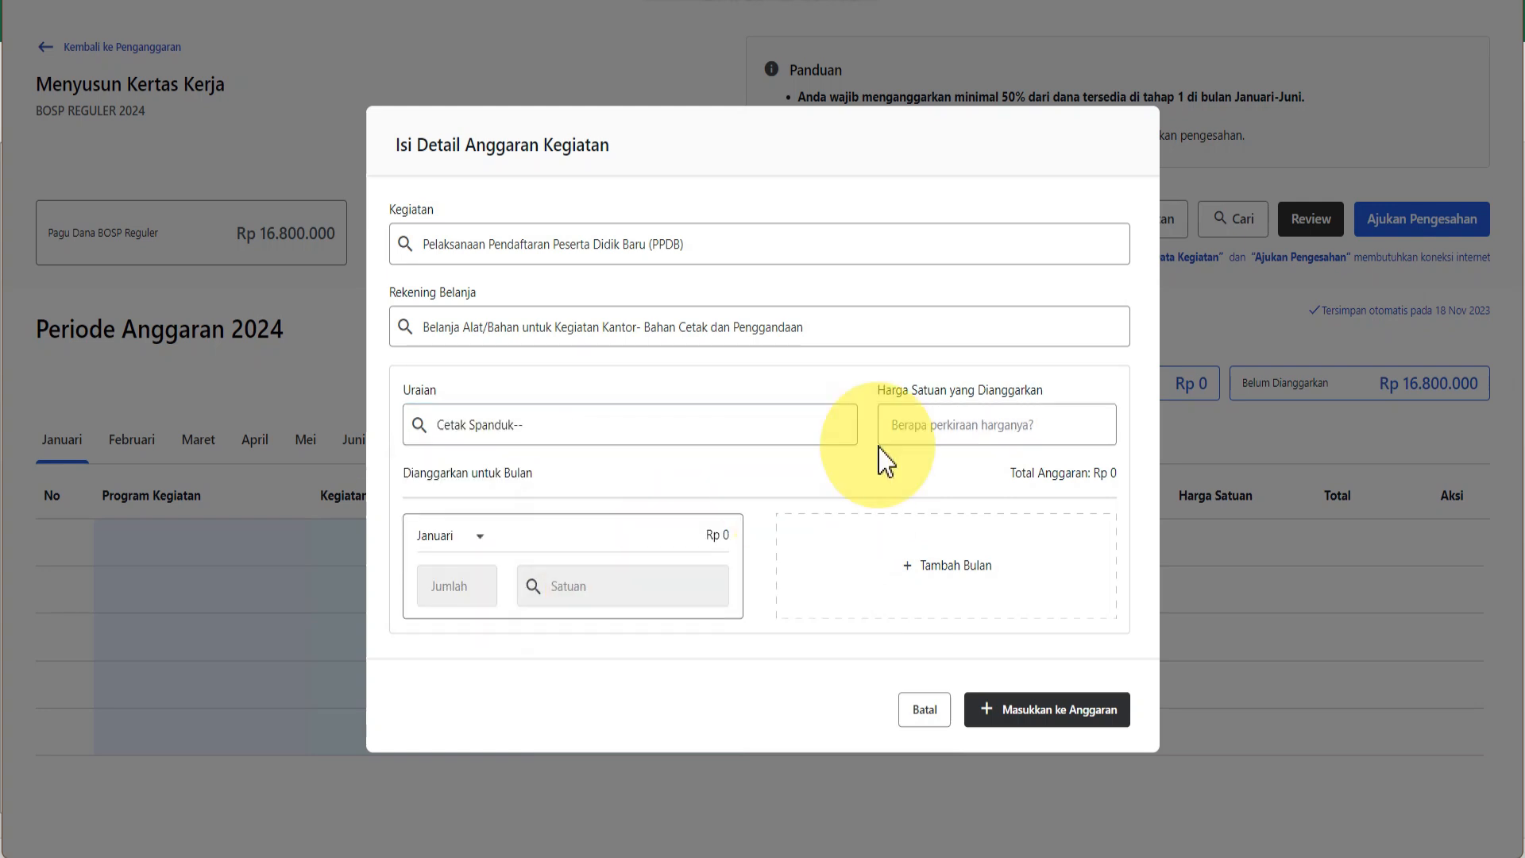
Check the allowed price limits and set the budgeted unit price to Rp 150.000
left_click(977, 424)
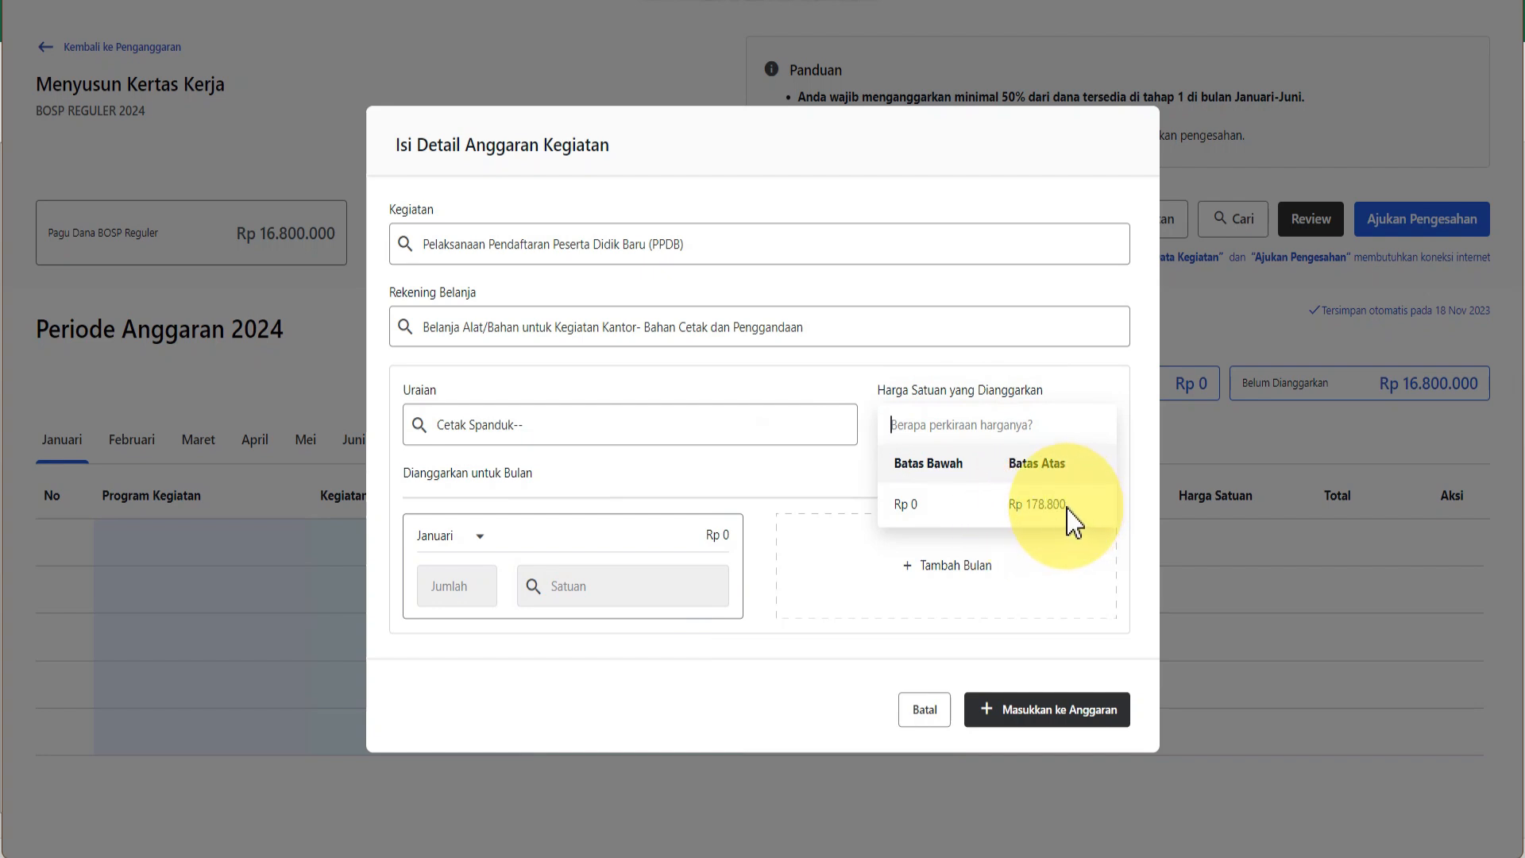
left_click(870, 391)
left_click(933, 429)
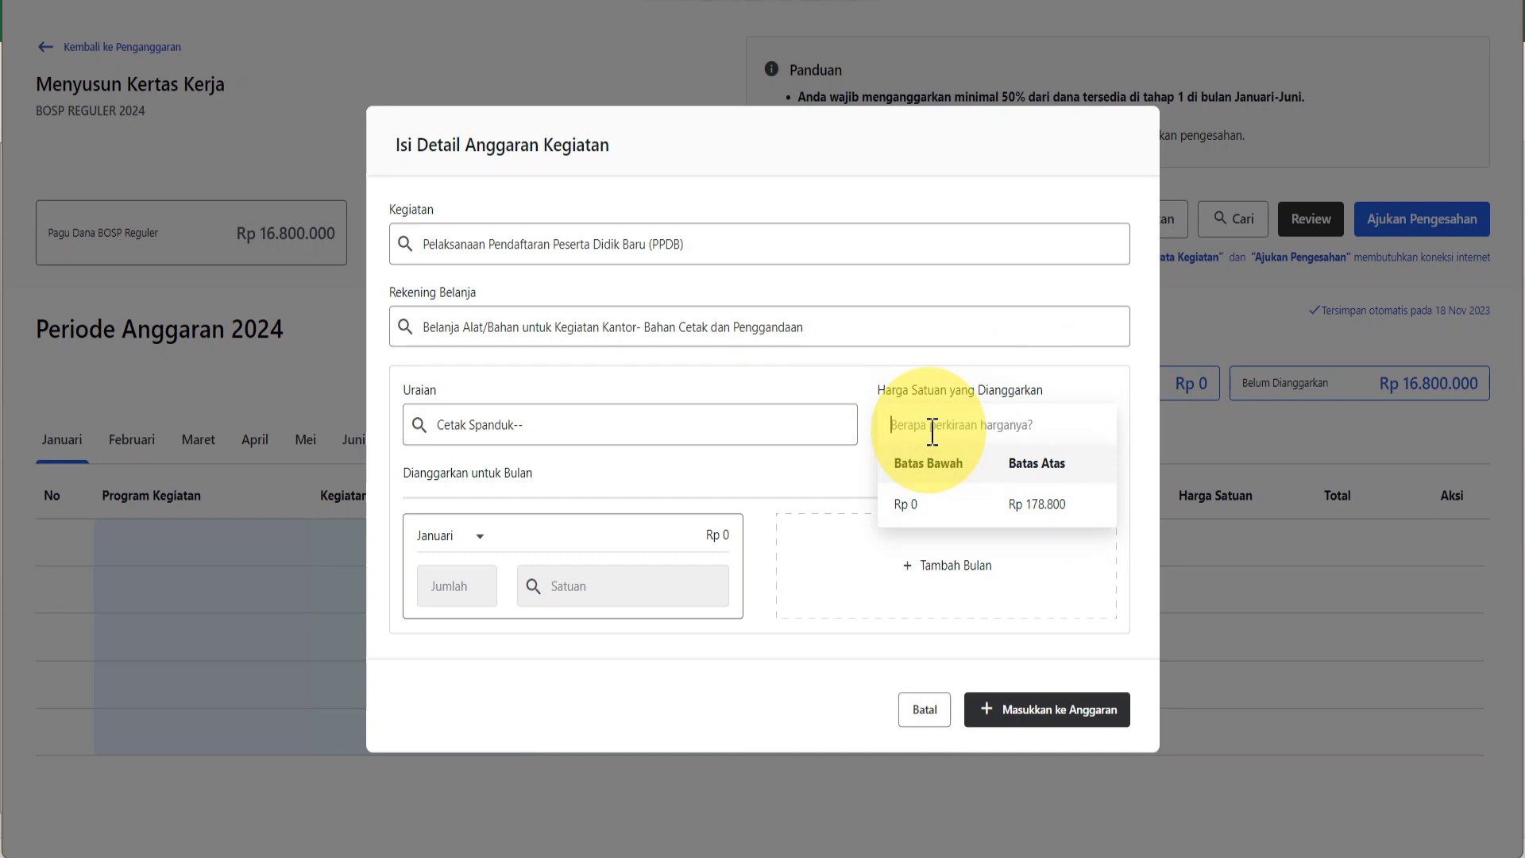
type("150.000")
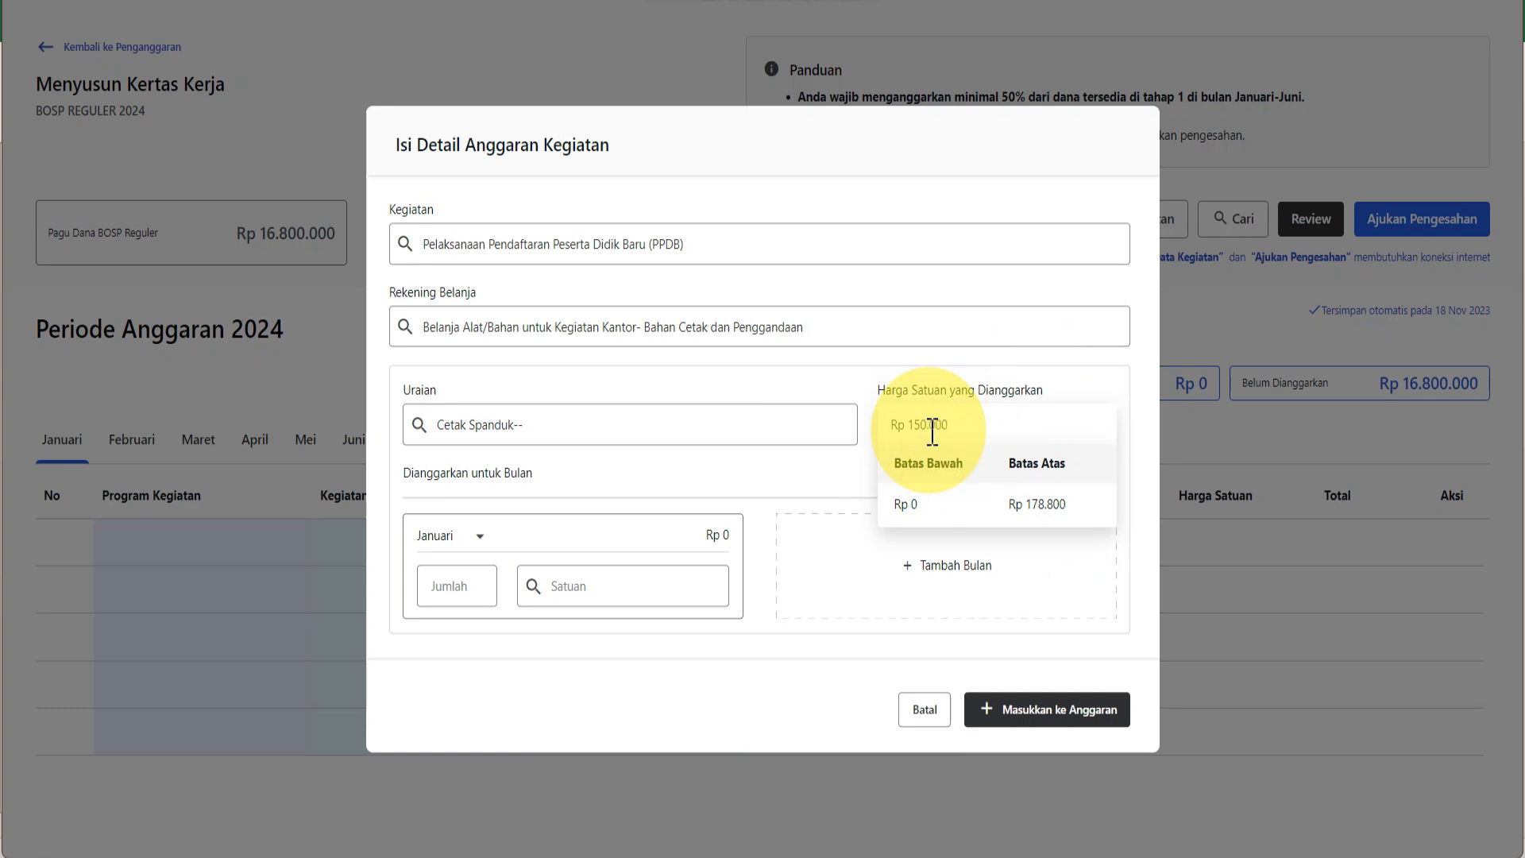
left_click(861, 381)
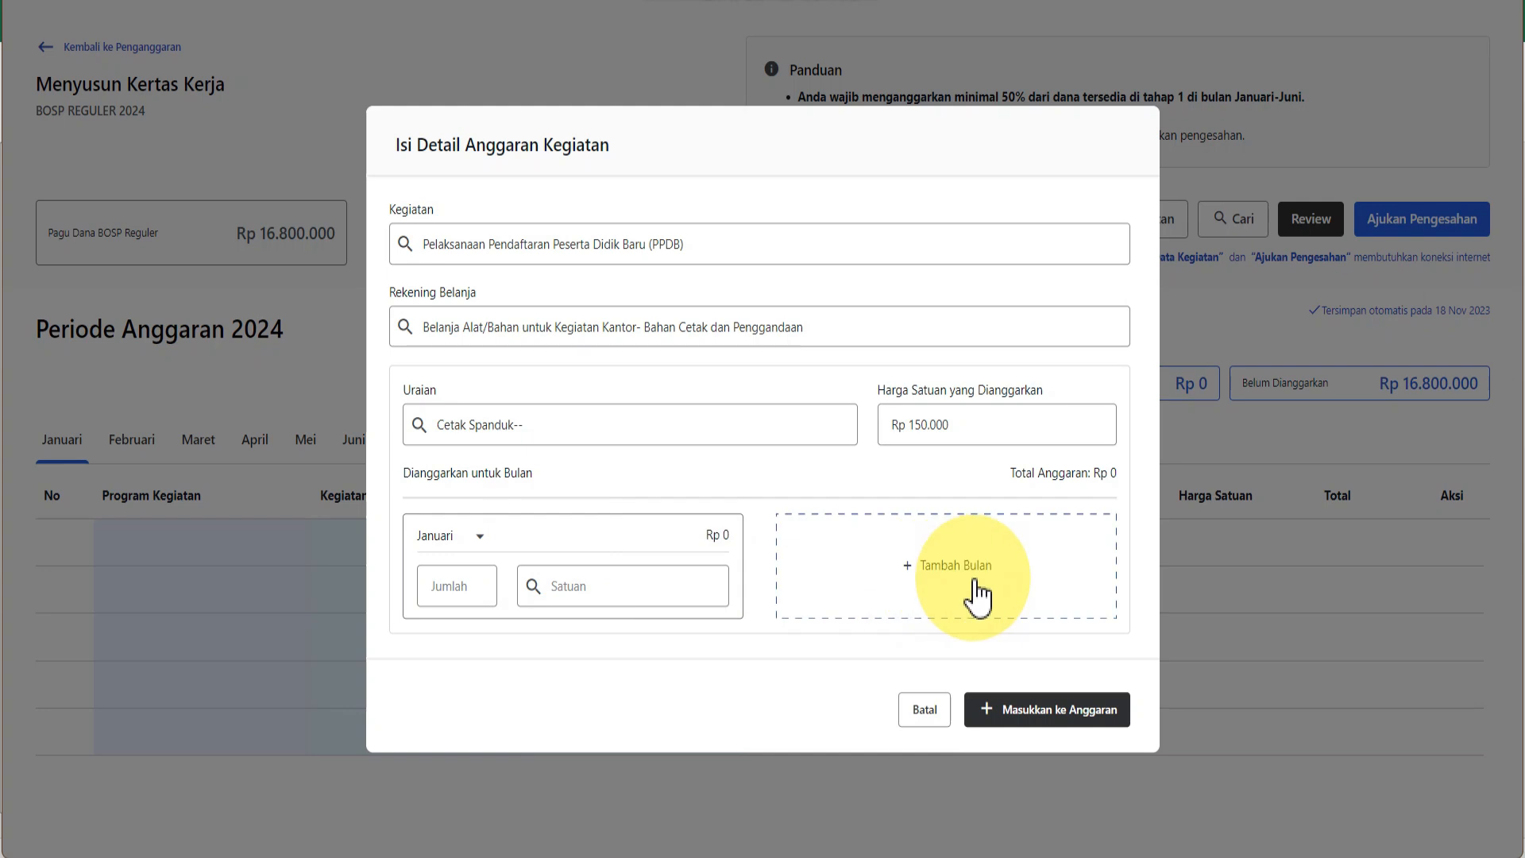
View the selectable budget months, and check the Cetak Spanduk PPDB row in the Excel plan before returning to ARKAS
left_click(484, 542)
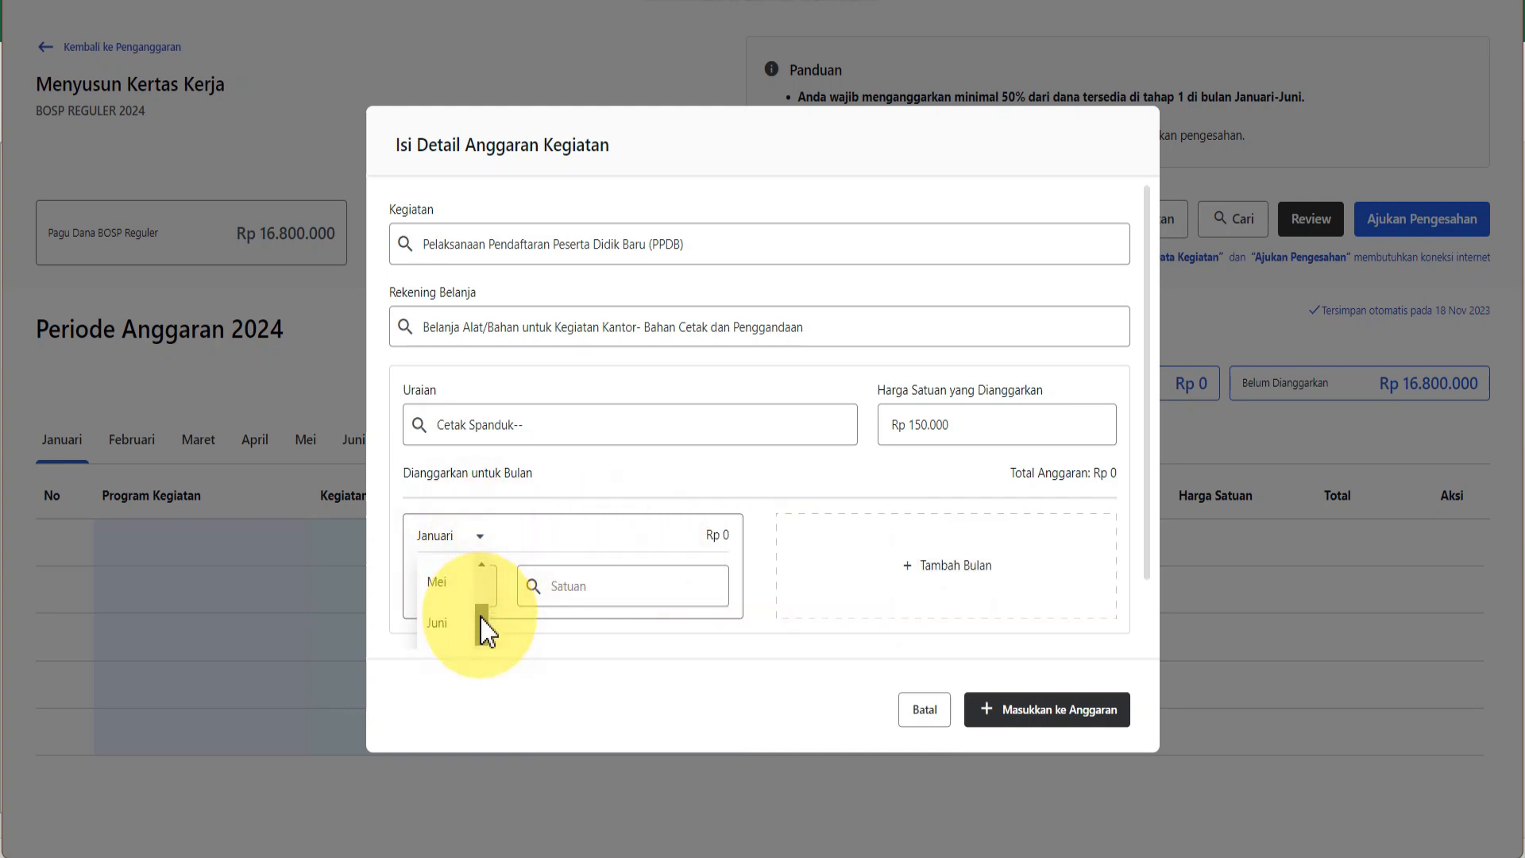
left_click(560, 486)
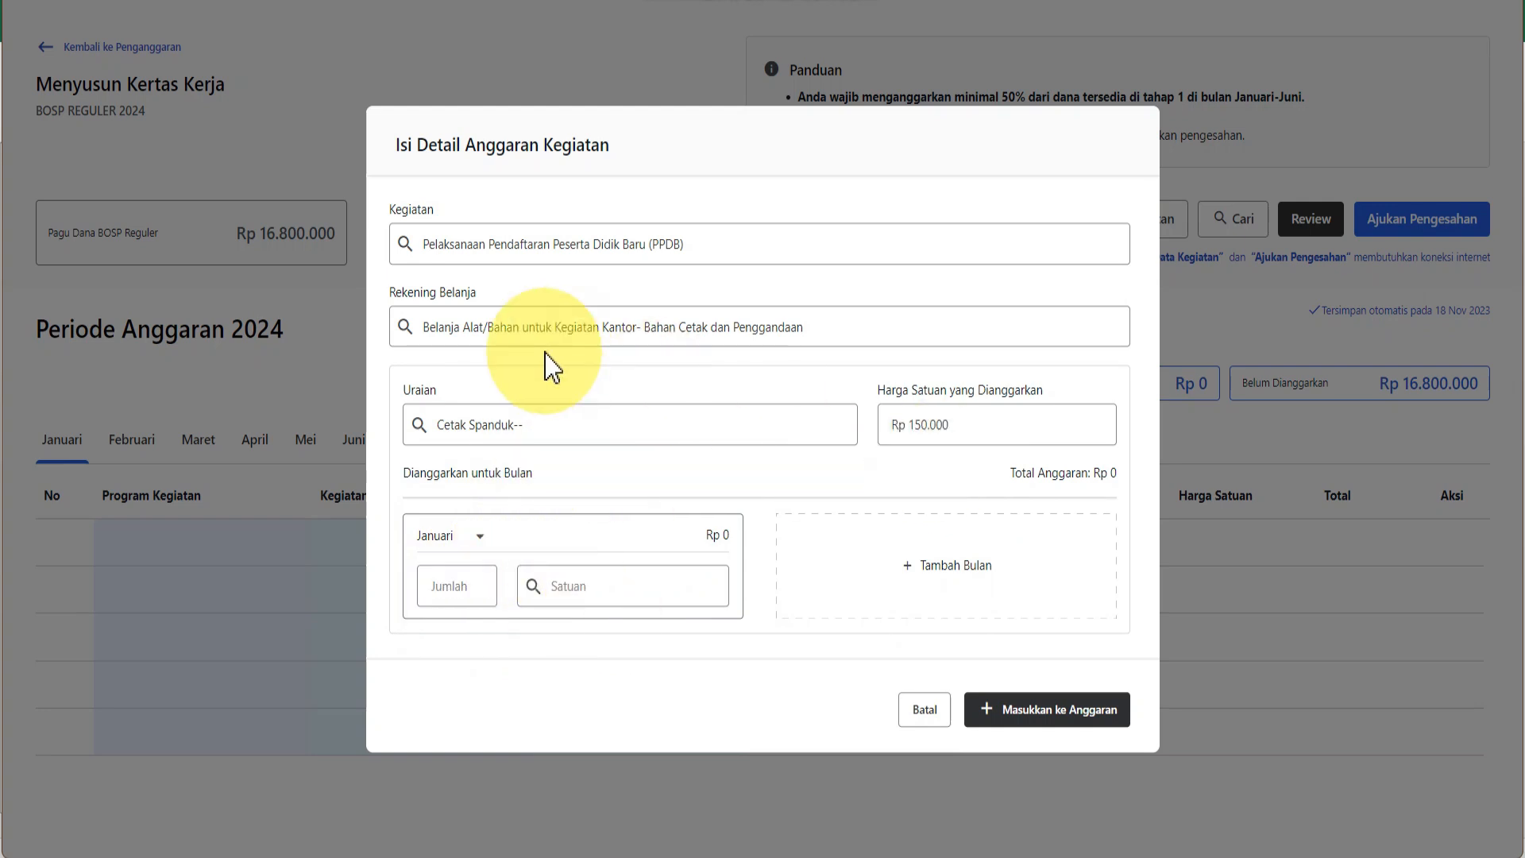
left_click(743, 852)
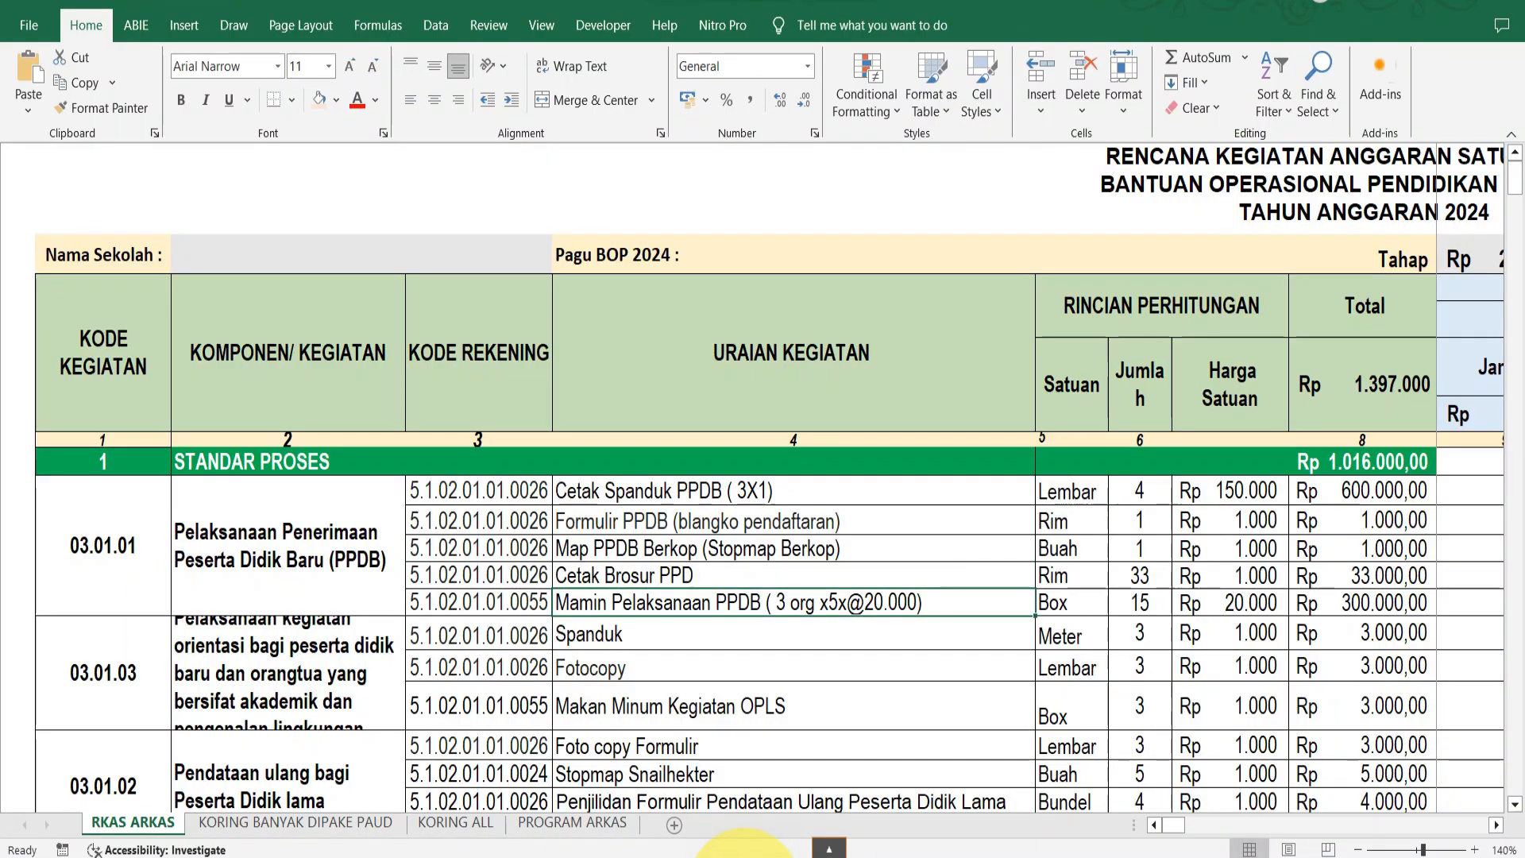
left_click(745, 851)
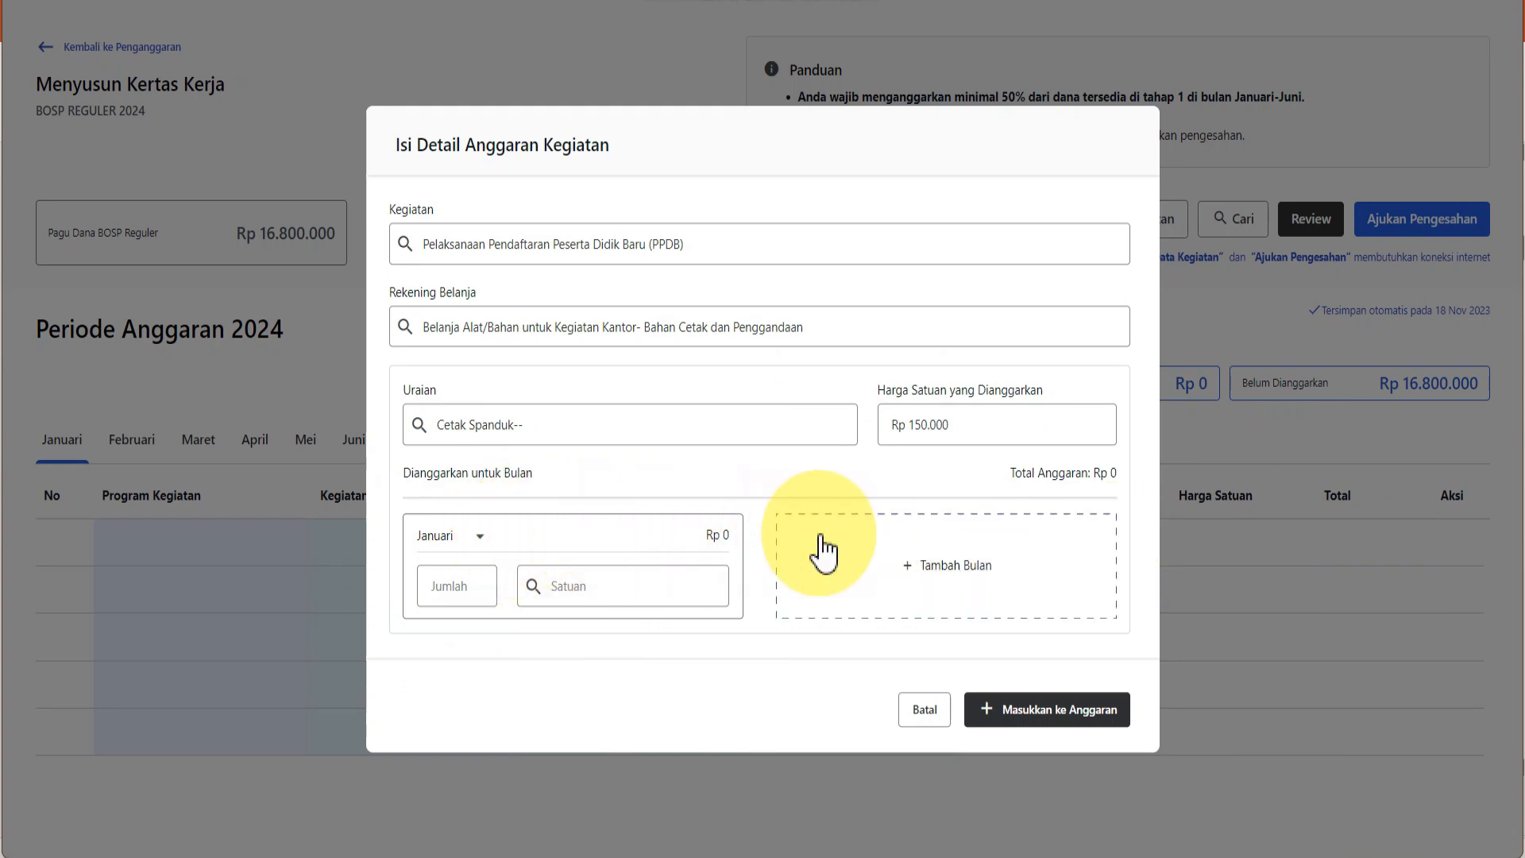
Set the January quantity to 4 with lembar as the unit
left_click(437, 590)
type("4")
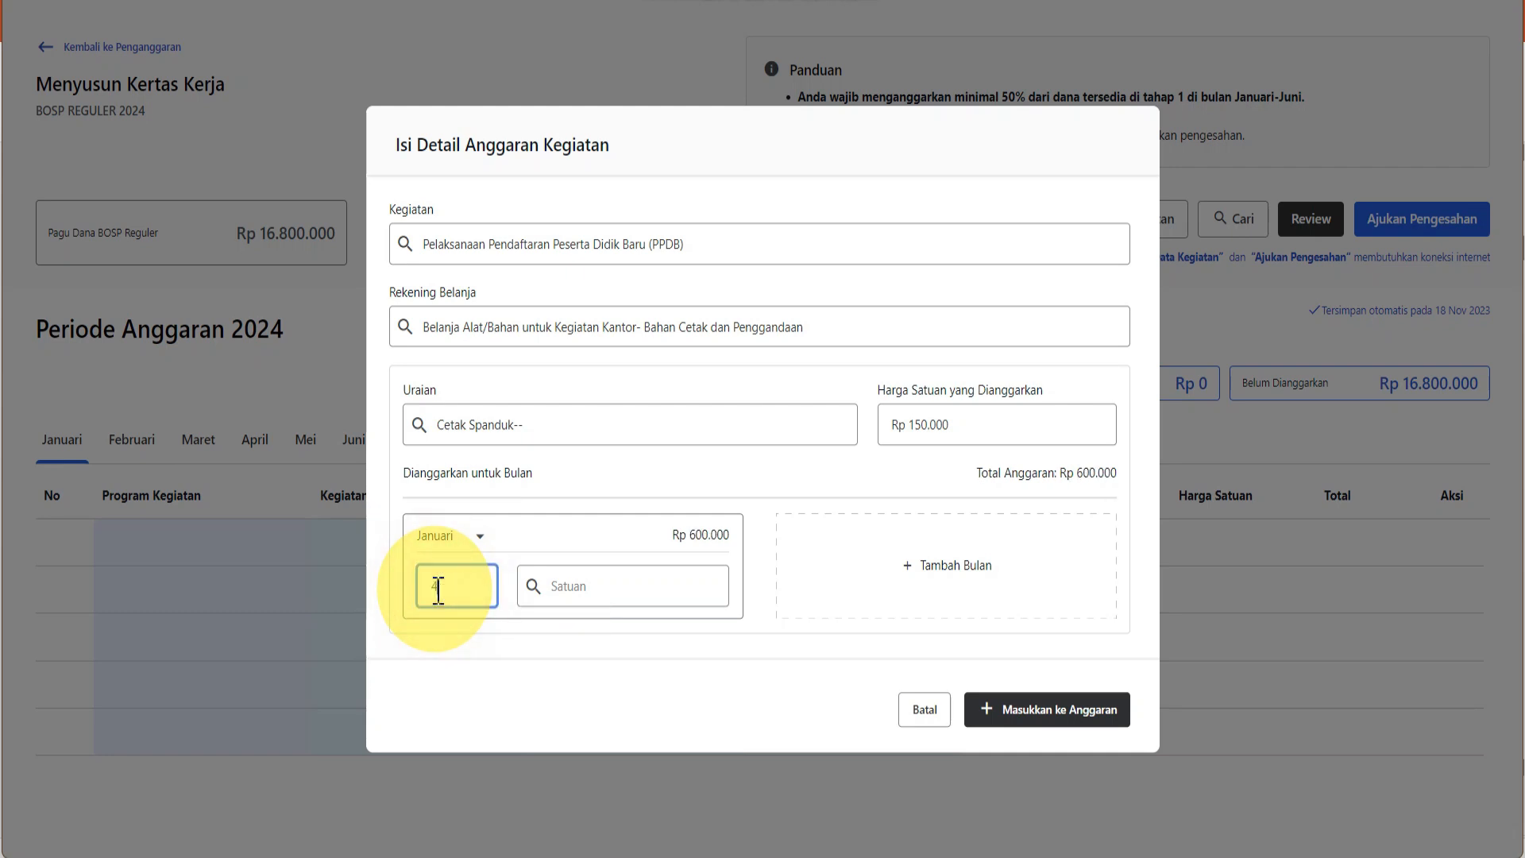
left_click(627, 588)
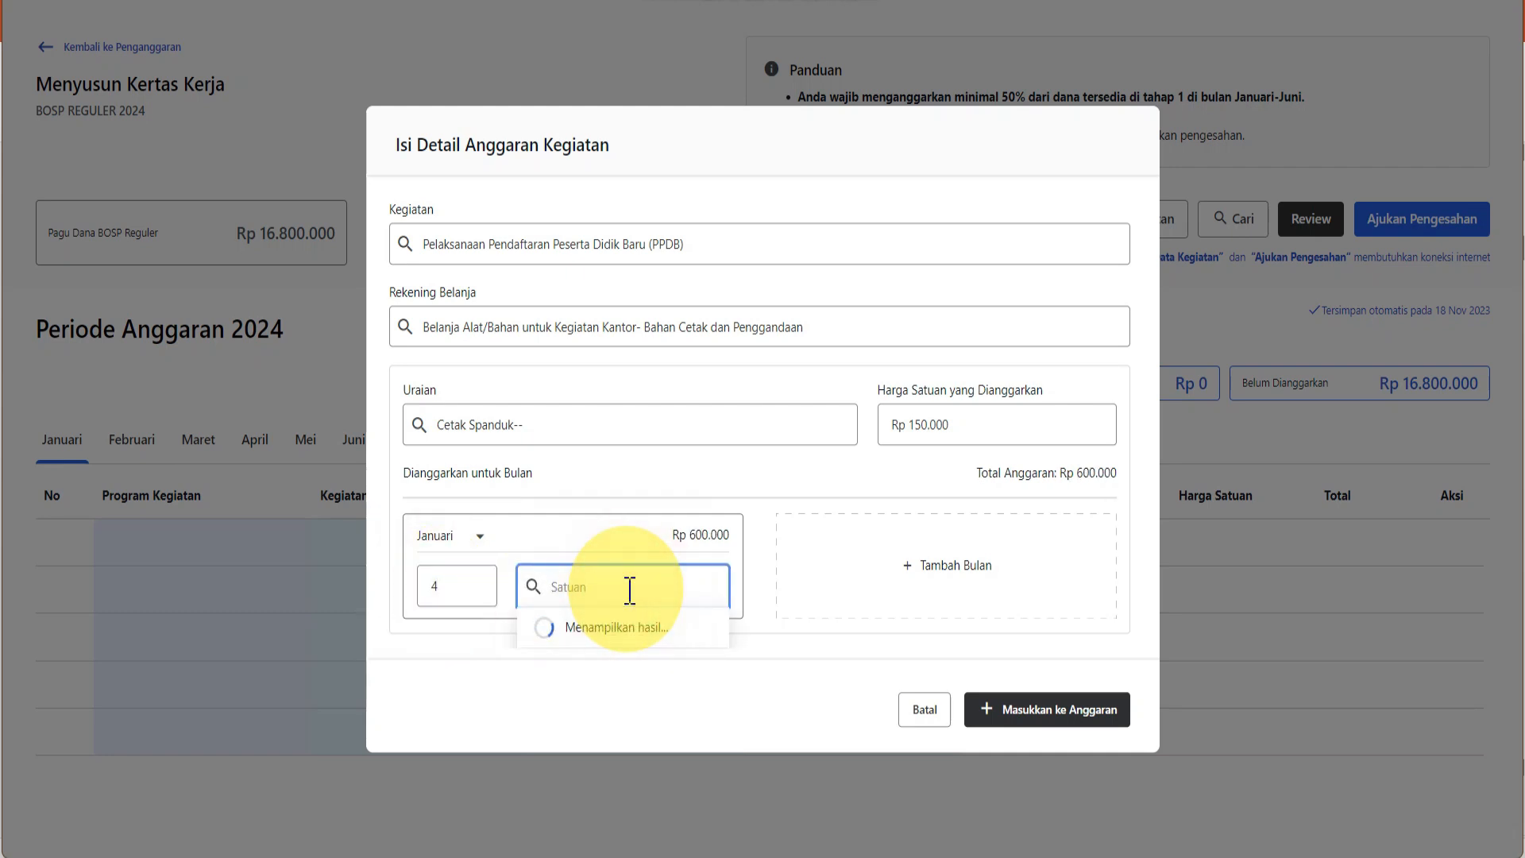
type("lemb")
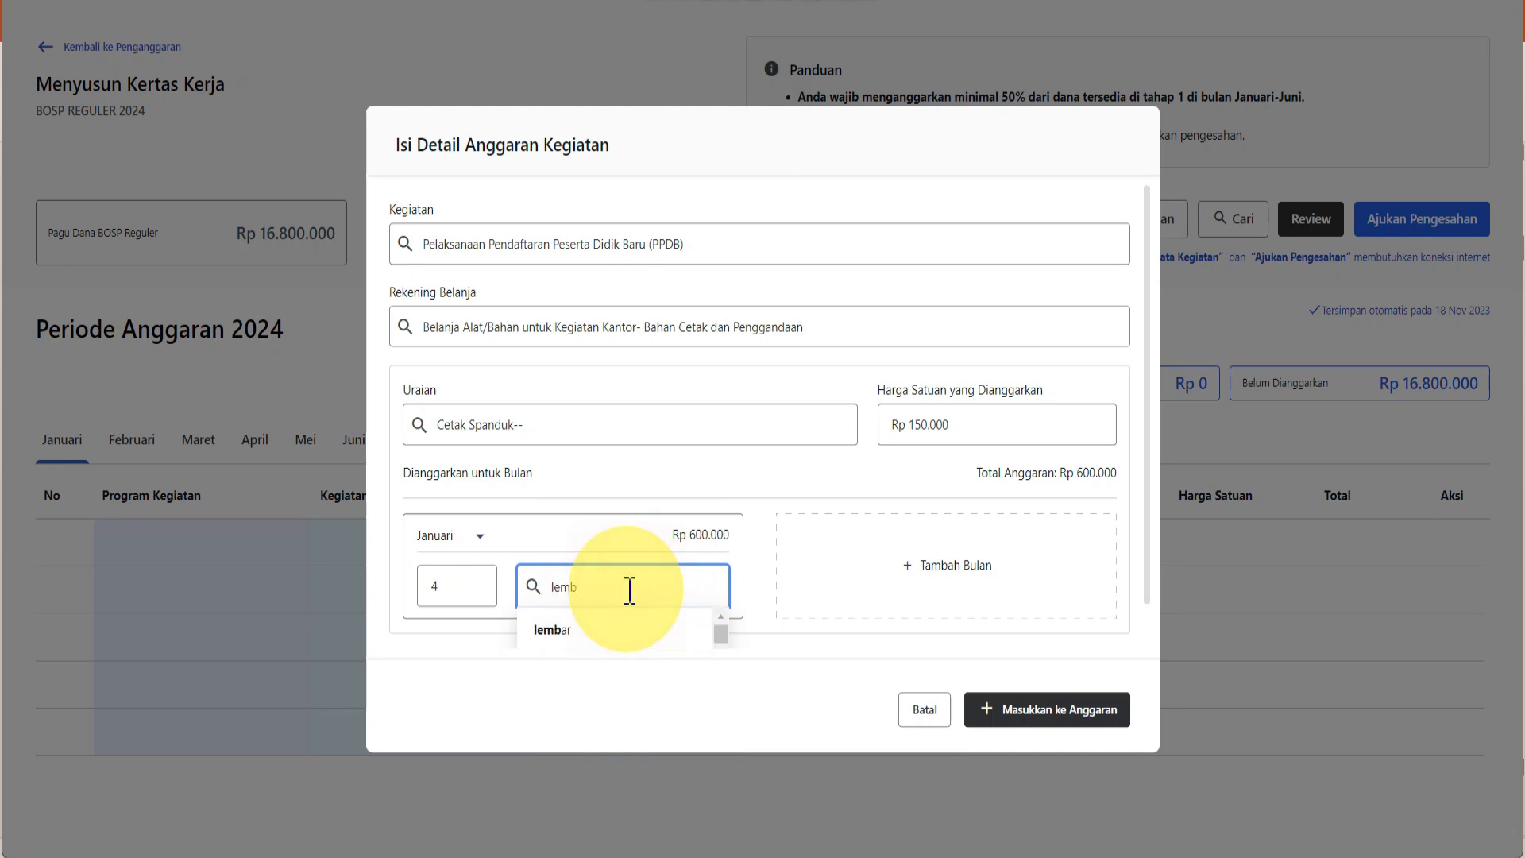
left_click(666, 638)
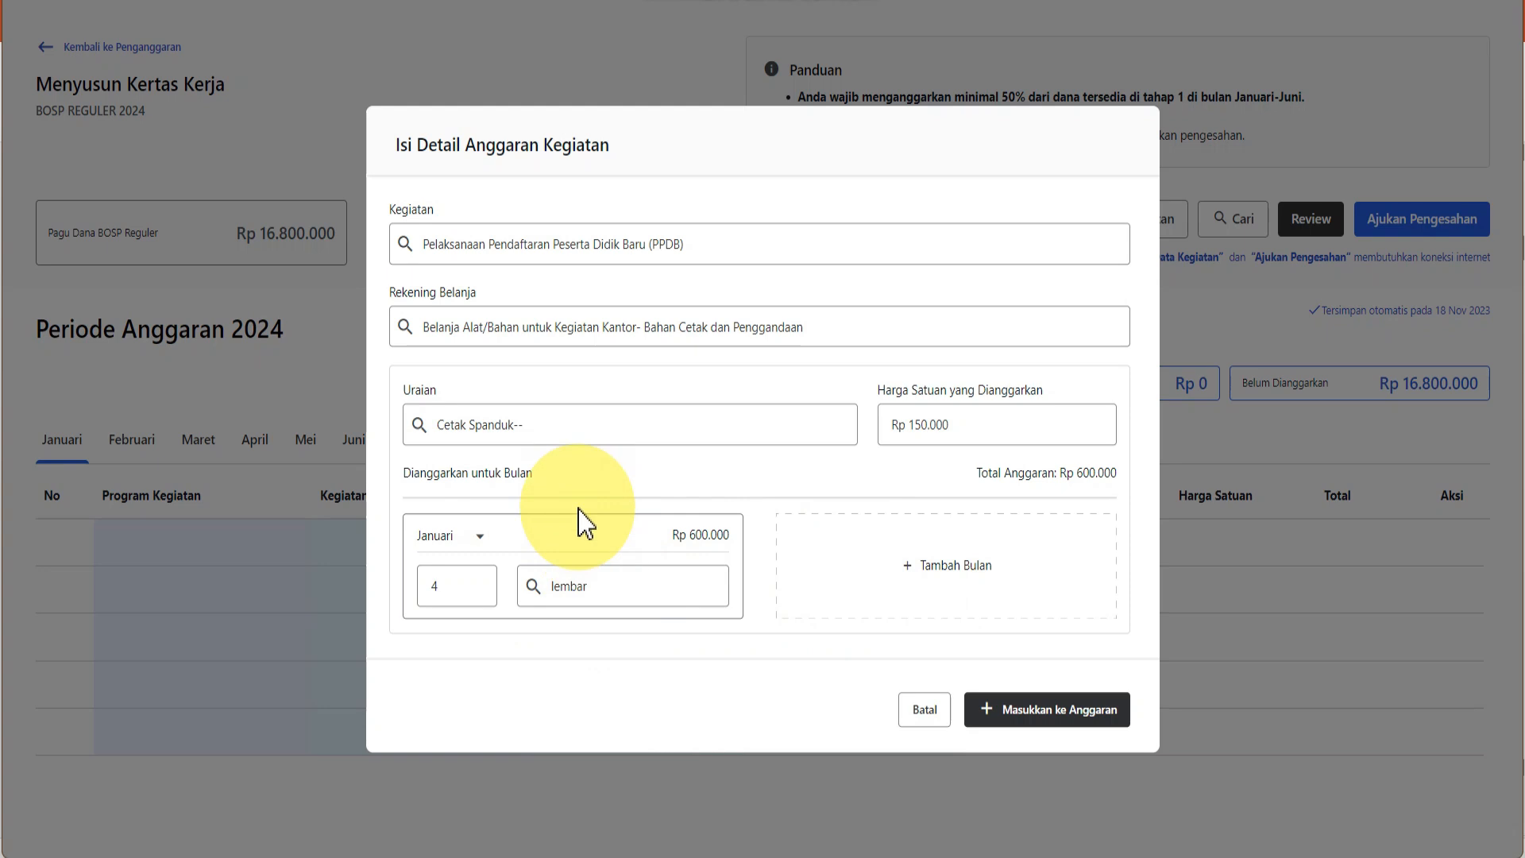
Add the completed Cetak Spanduk item to the January budget worksheet
left_click(1045, 725)
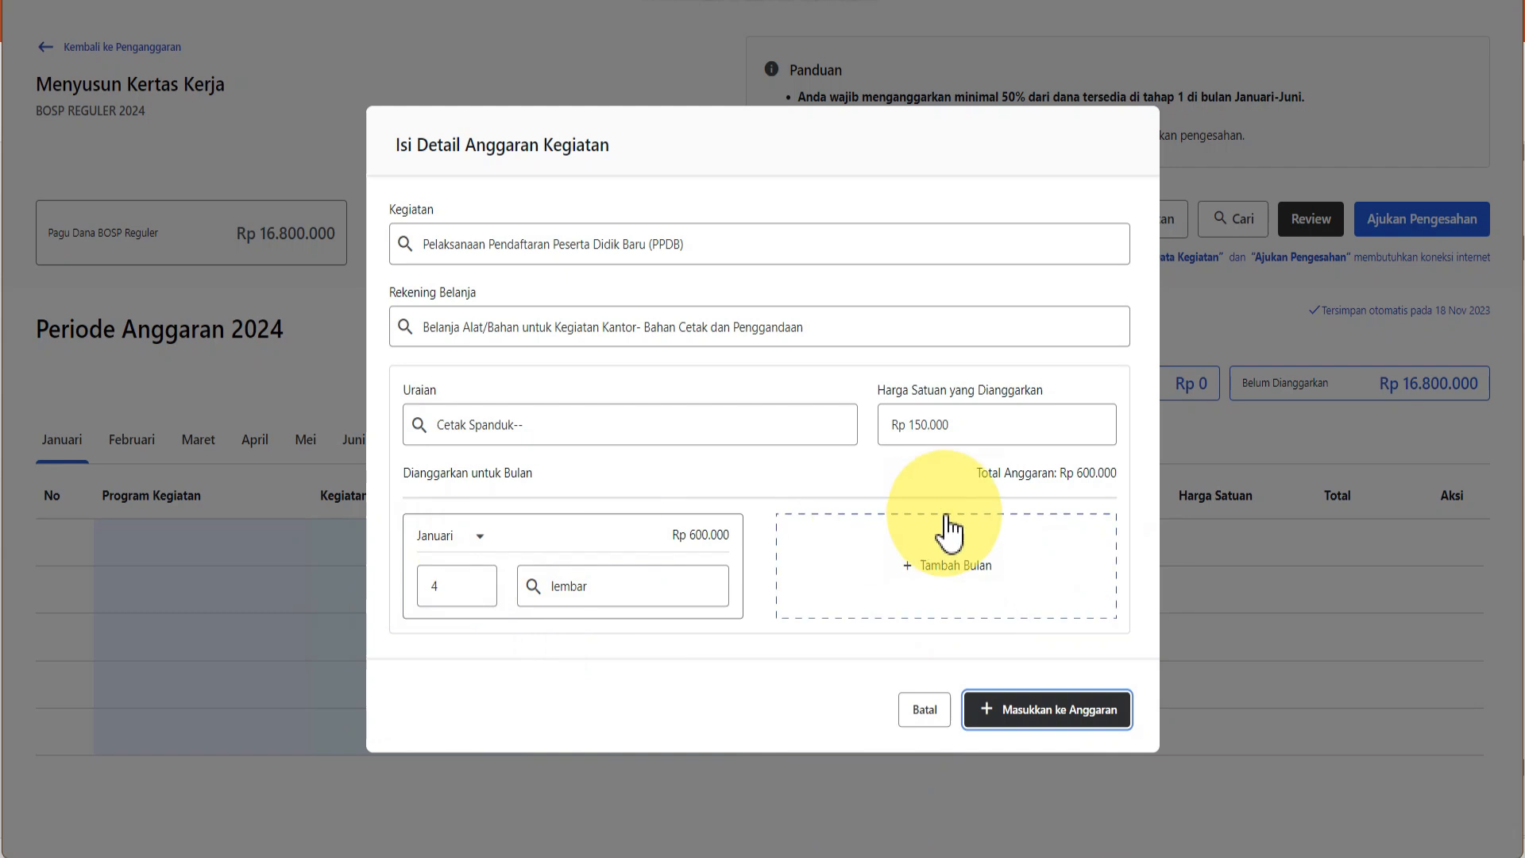
left_click(1052, 723)
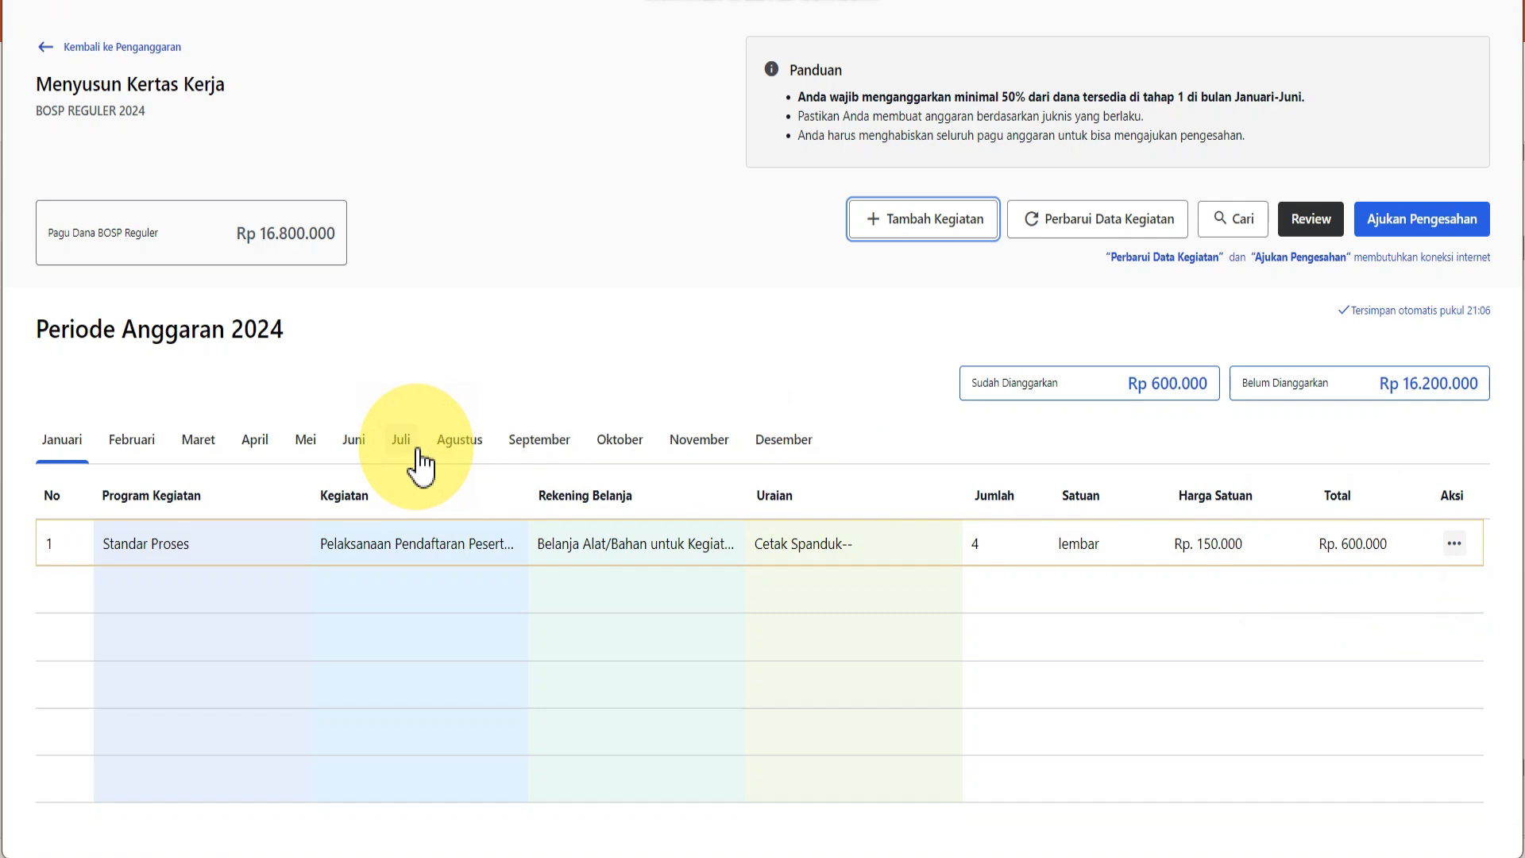
Start a new budget entry for the PPDB activity under the Belanja Alat/Bahan untuk Kegiatan Kantor- Bahan Cetak dan Penggandaan account
left_click(897, 224)
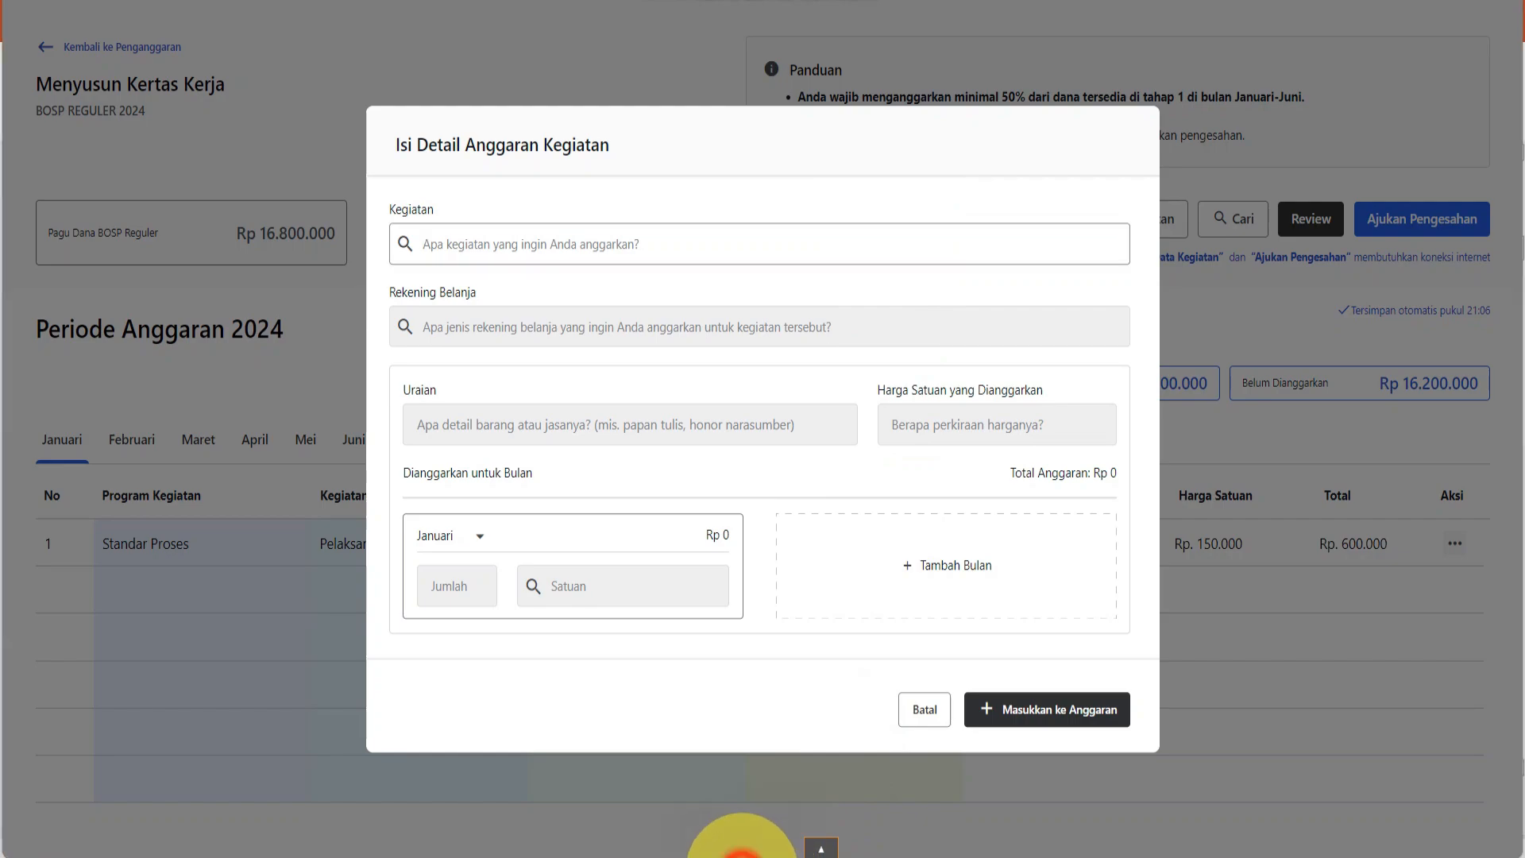
left_click(742, 857)
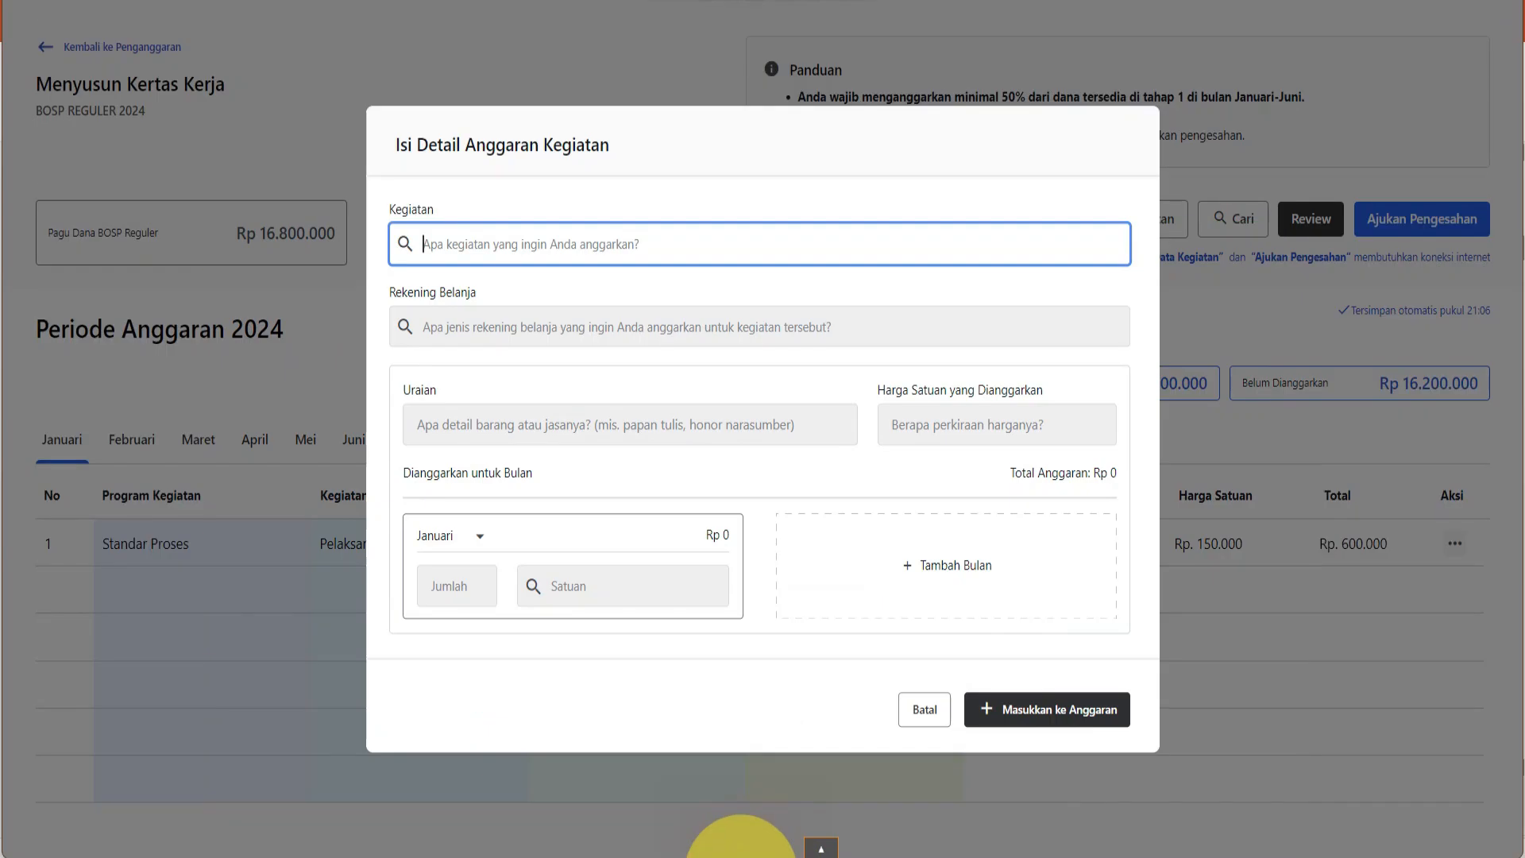
left_click(497, 248)
type("ppdb")
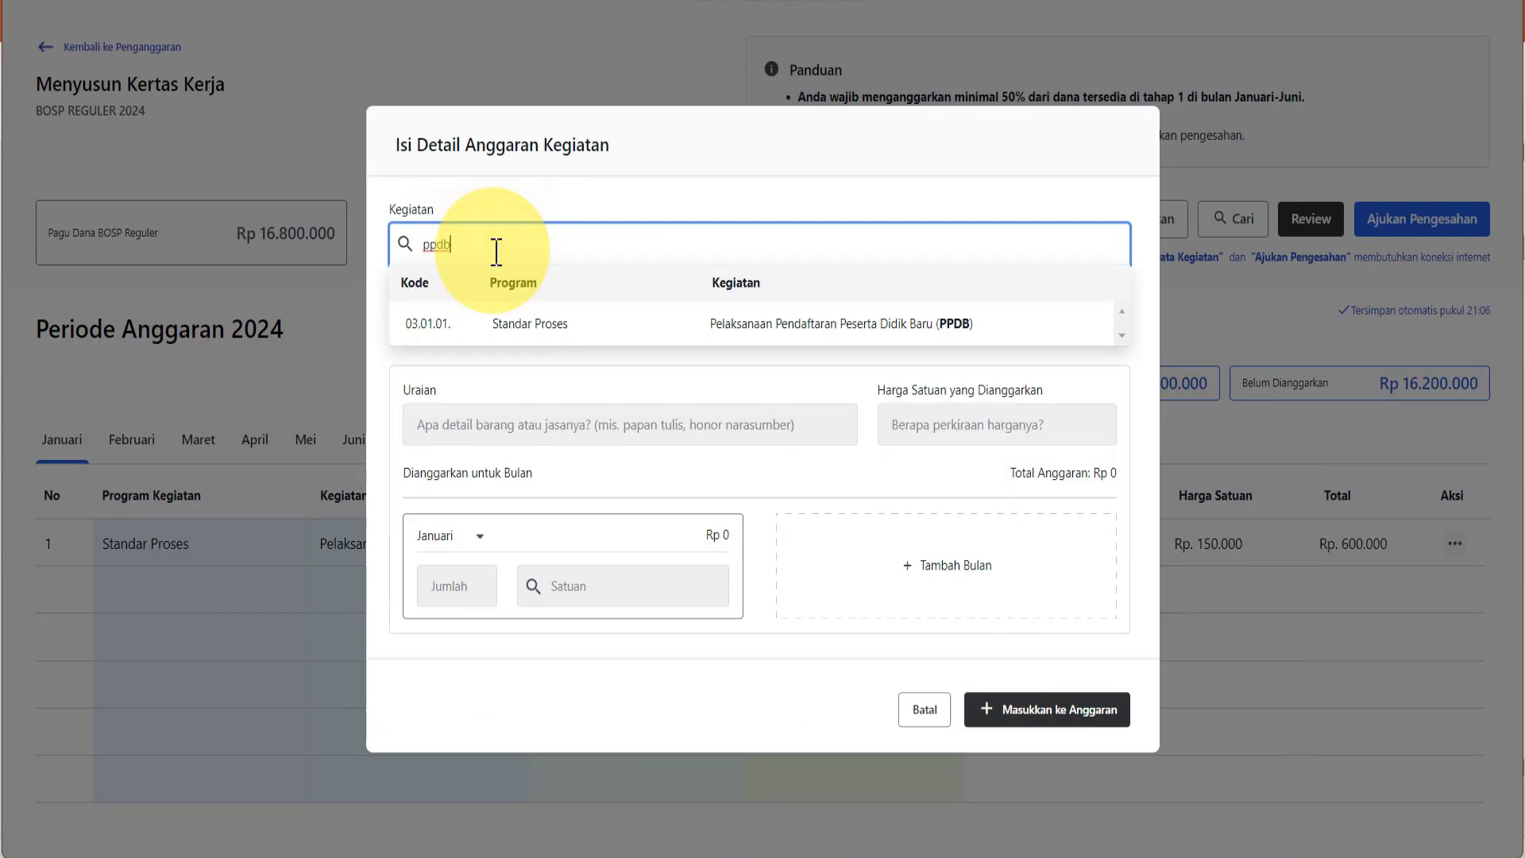
left_click(529, 325)
left_click(528, 327)
type("ceta")
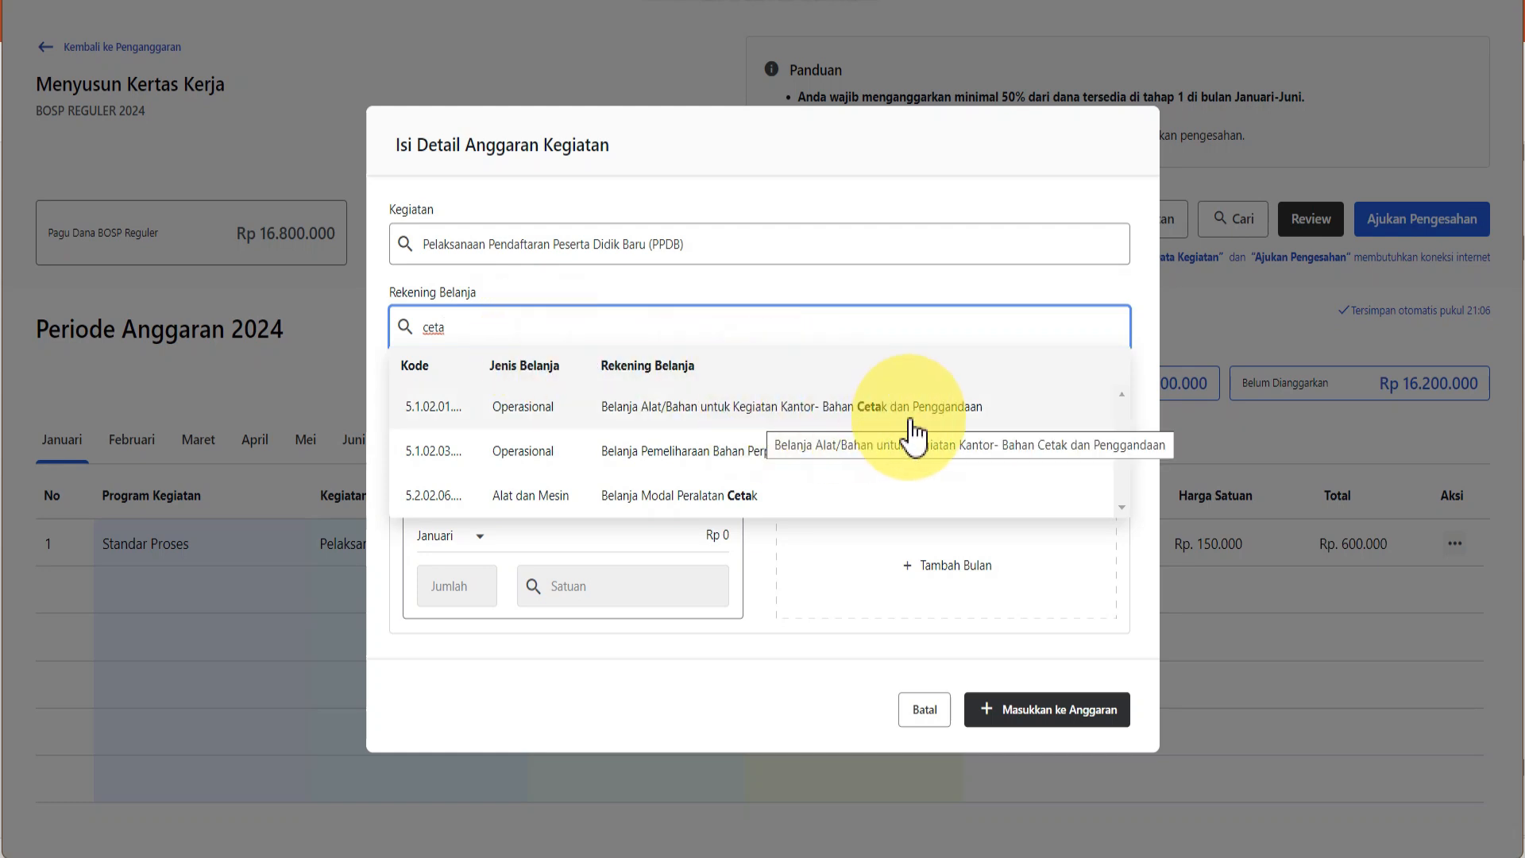
left_click(874, 410)
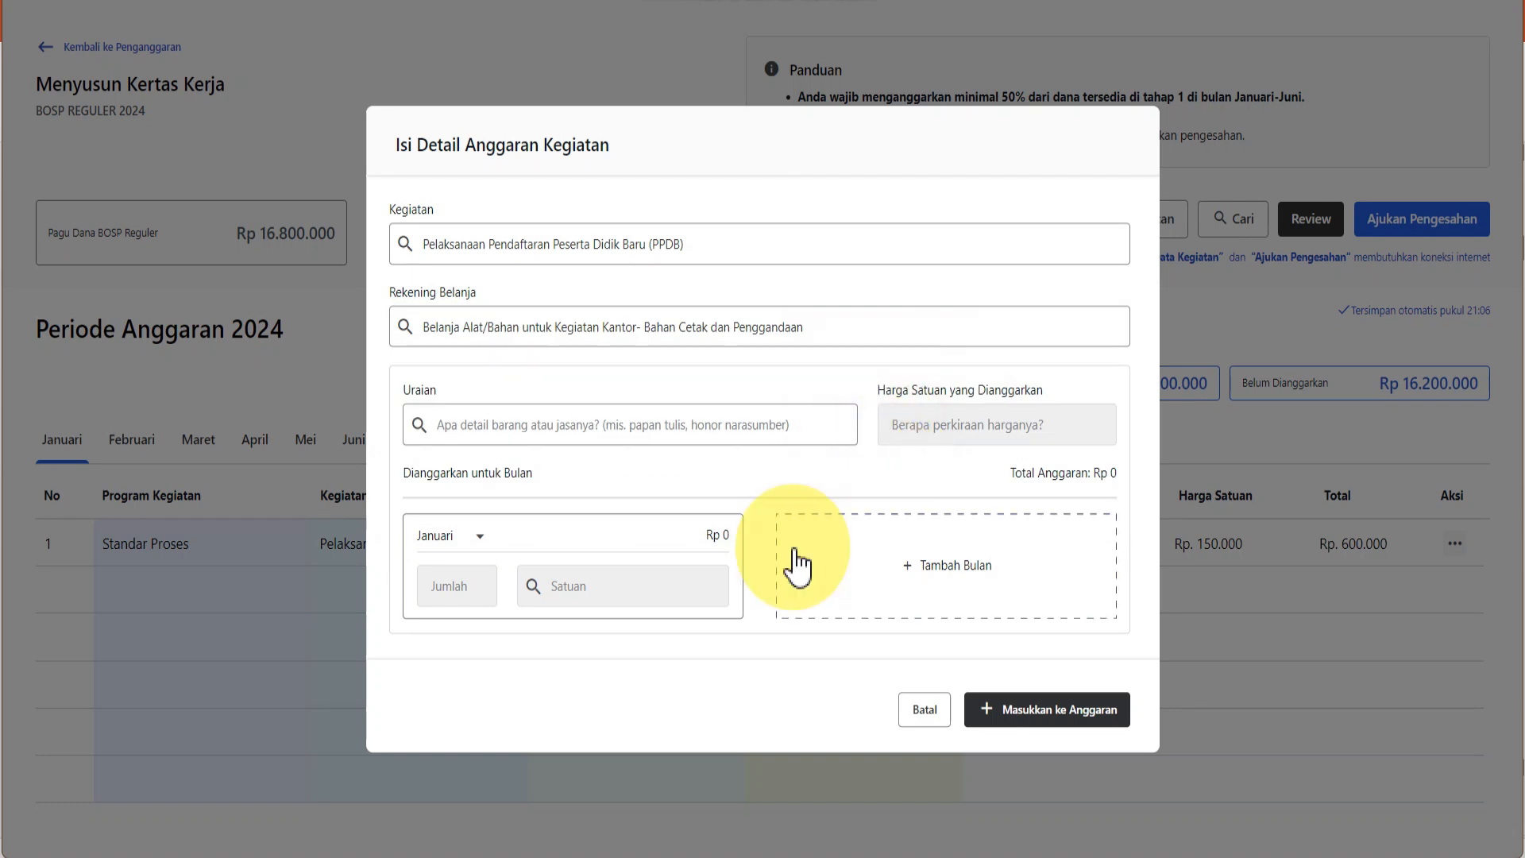
Look through the item descriptions offered for the Bahan Cetak dan Penggandaan account
left_click(521, 428)
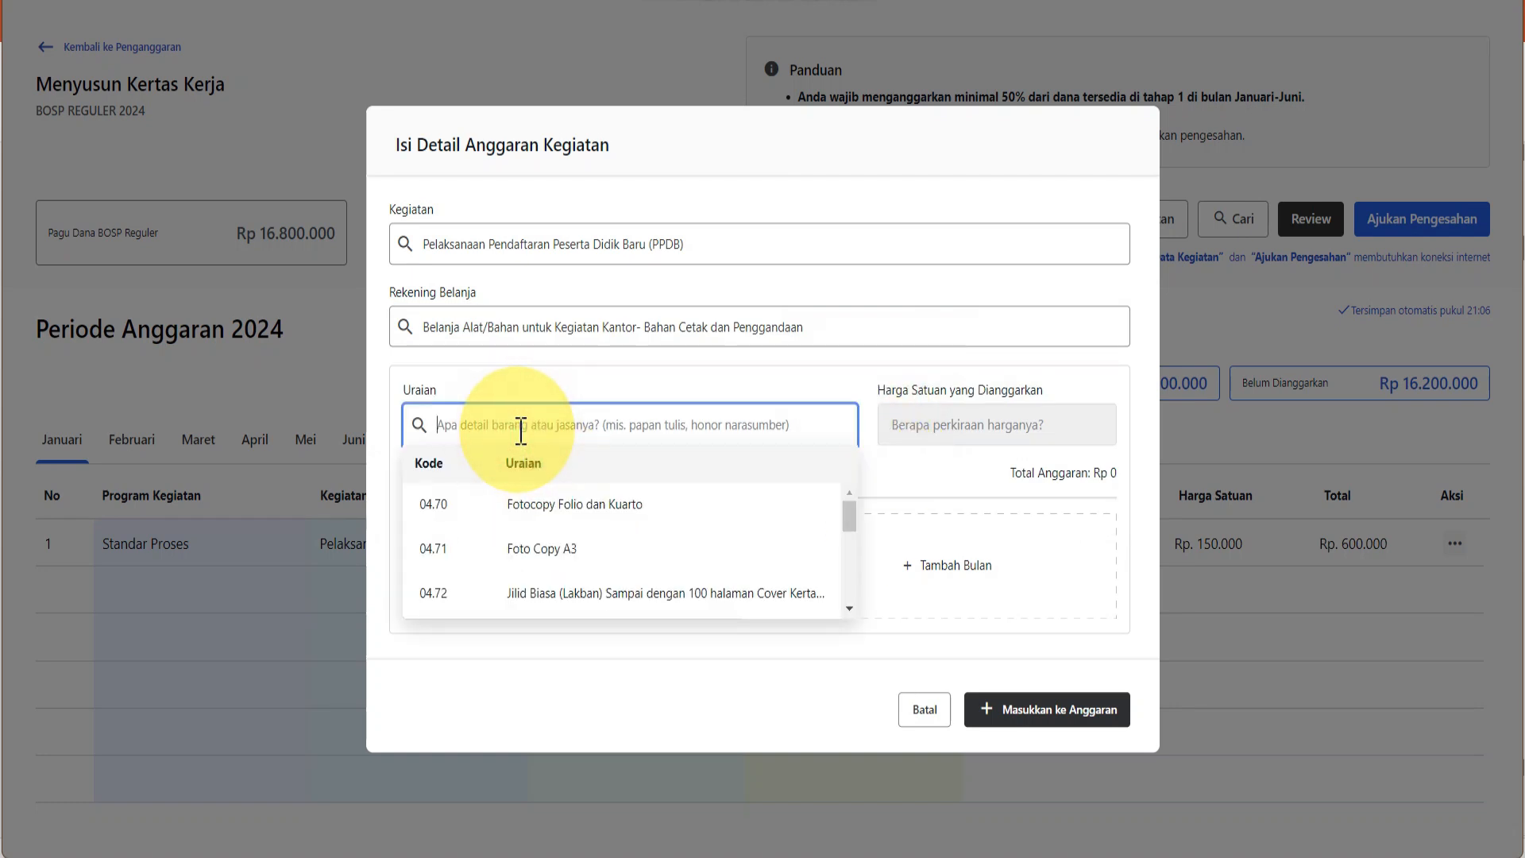
left_click(847, 608)
left_click(848, 608)
left_click(847, 609)
left_click(848, 609)
left_click(848, 608)
left_click(847, 609)
left_click(848, 609)
left_click(847, 608)
left_click(847, 608)
left_click(847, 609)
Check the registration form row in the Excel plan, search descriptions in ARKAS for pendaf, and choose Blangko Pendaftaran
left_click(742, 846)
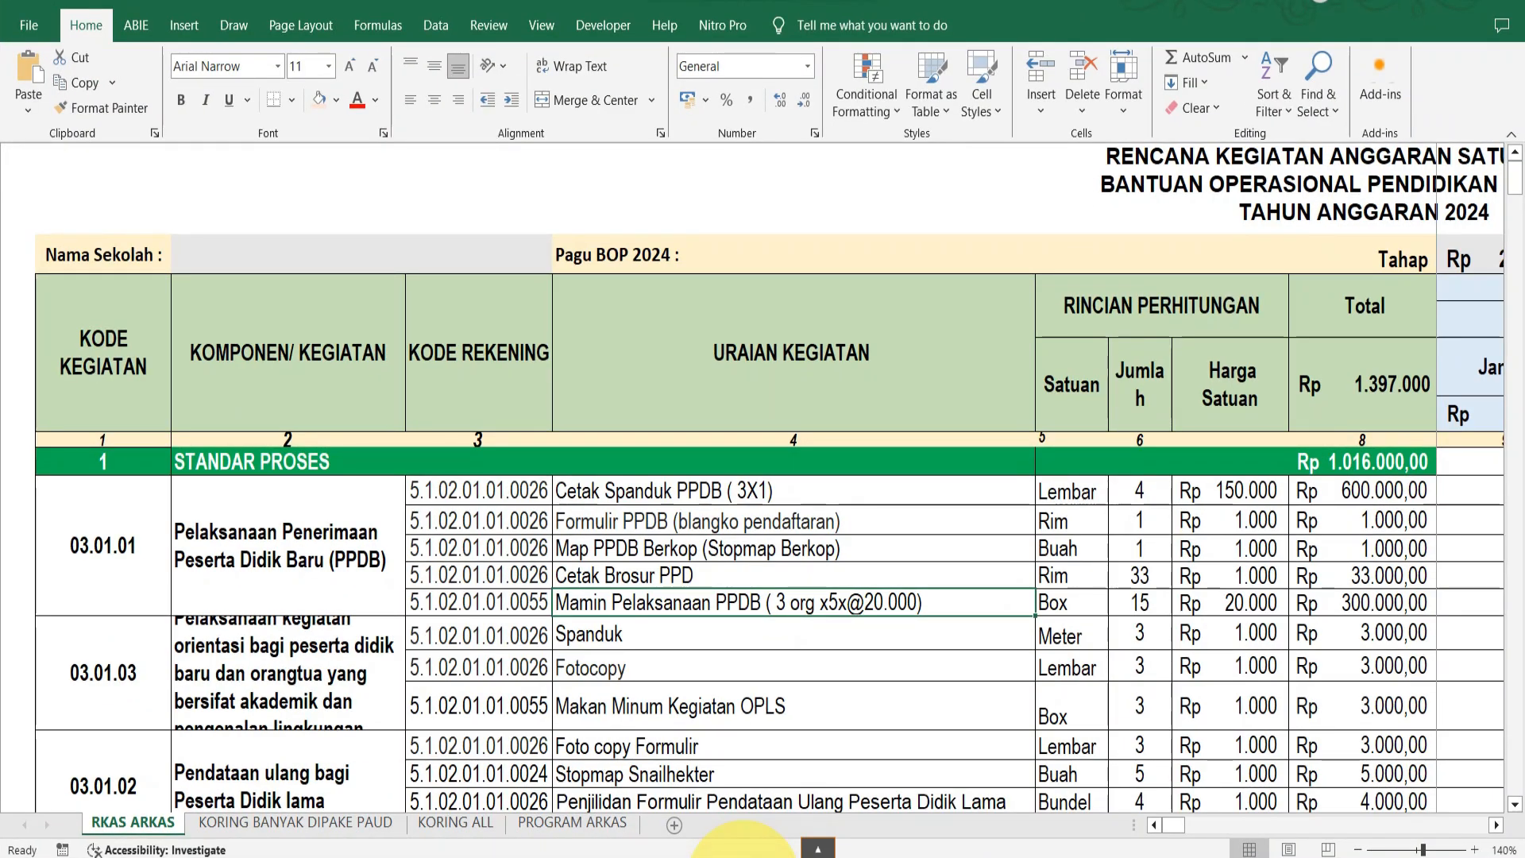
left_click(743, 846)
type("pendaf")
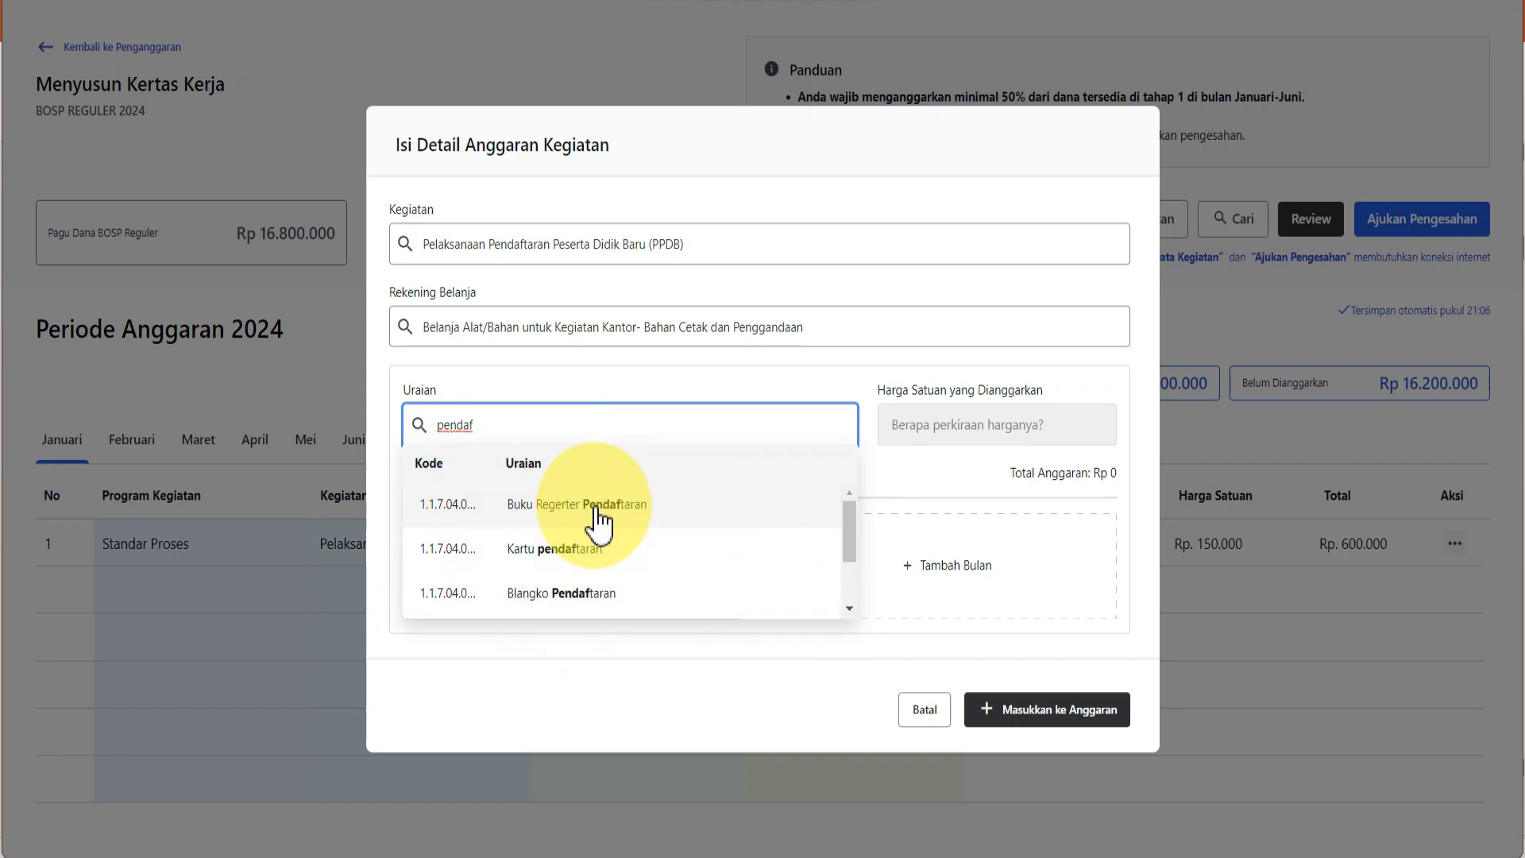
left_click(576, 601)
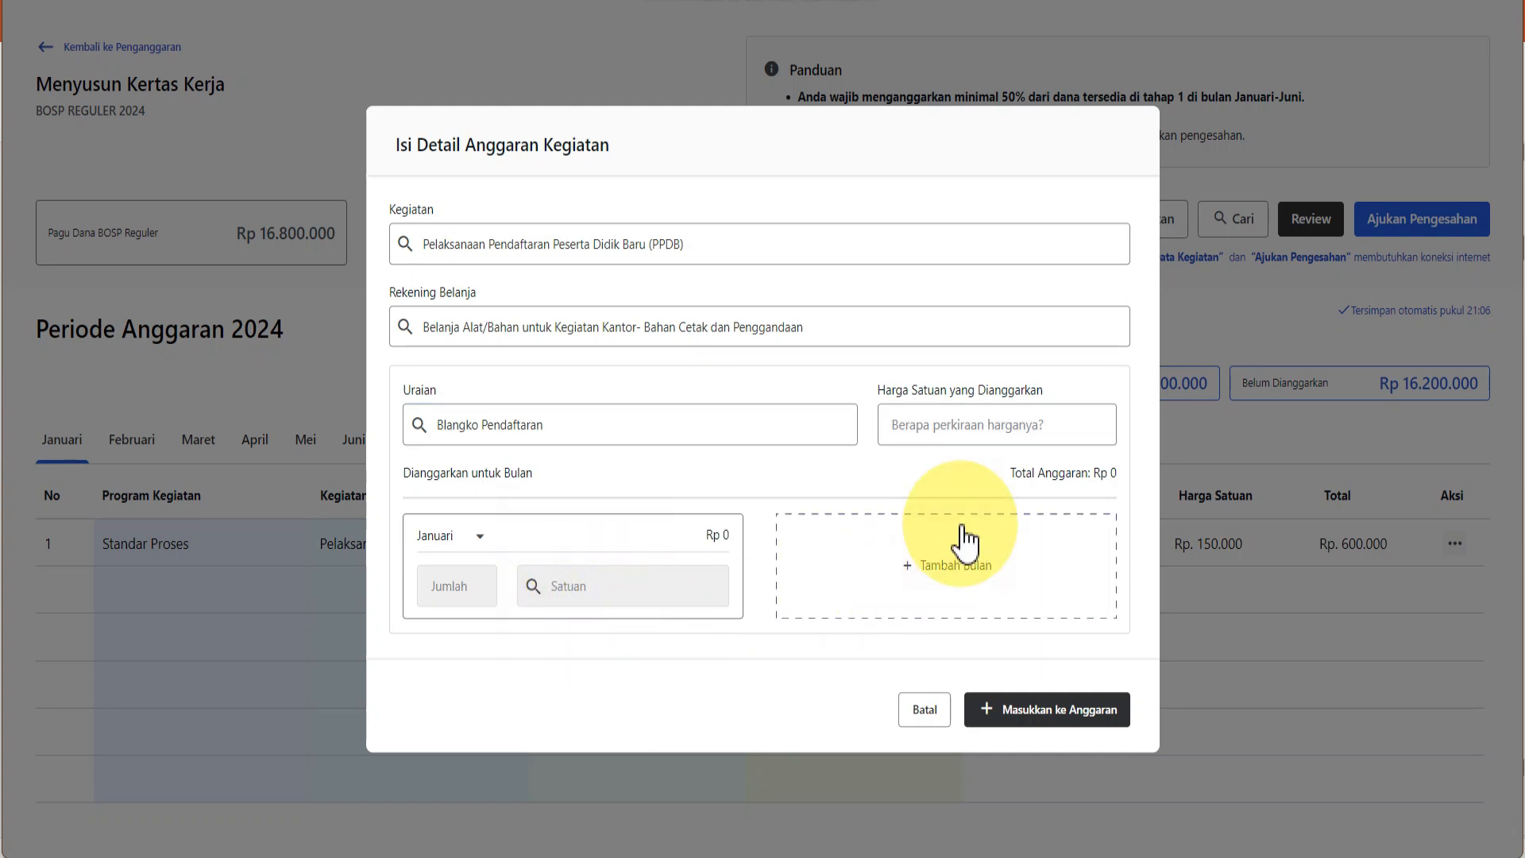
Set the unit price to Rp 100.000 and check the form's quantity and unit in the Excel plan before returning to ARKAS
left_click(930, 435)
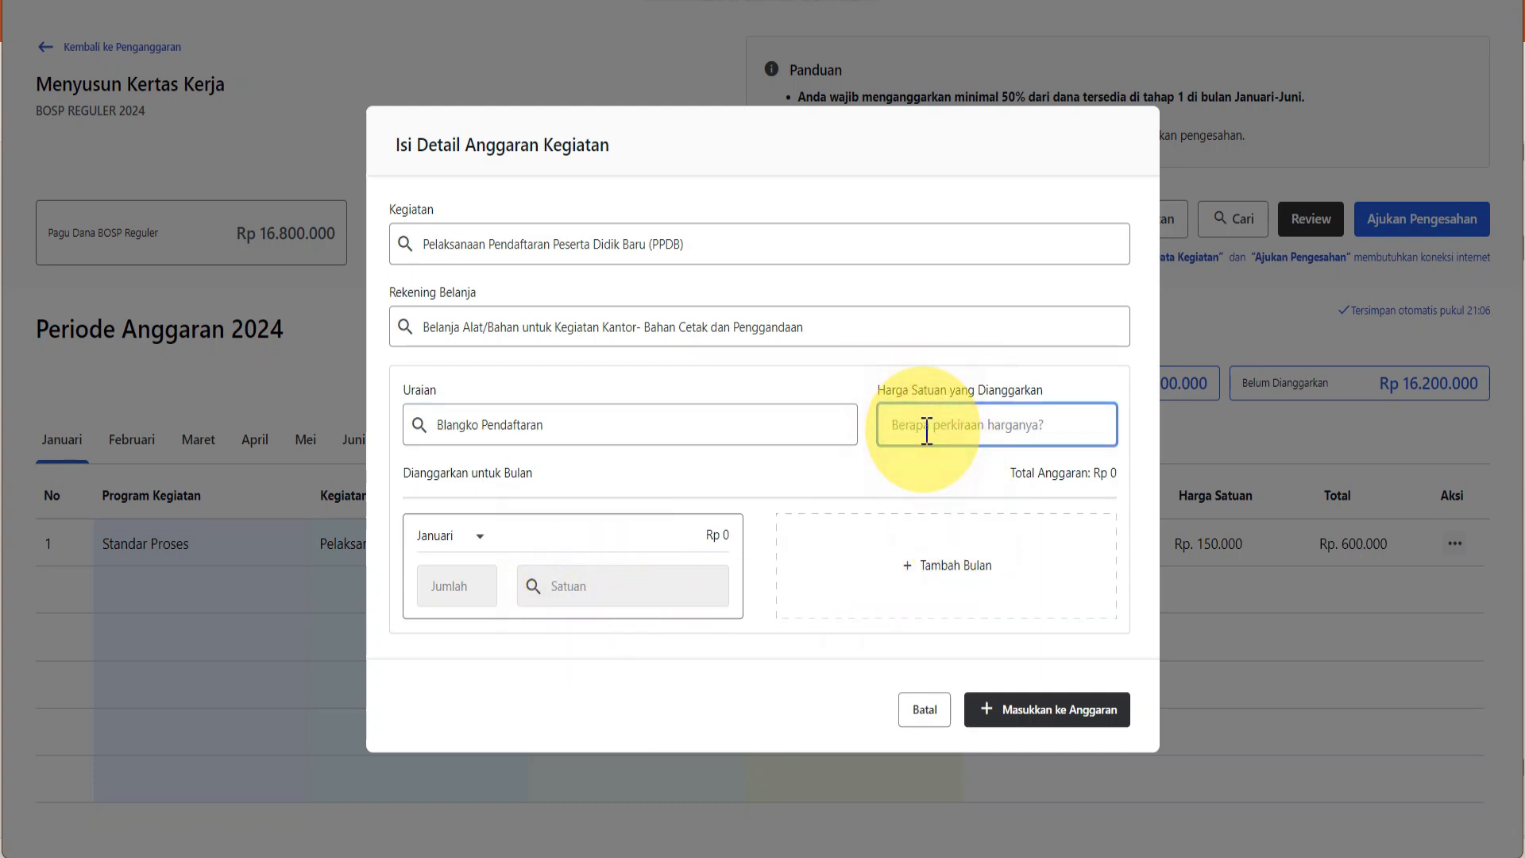
type("100.000")
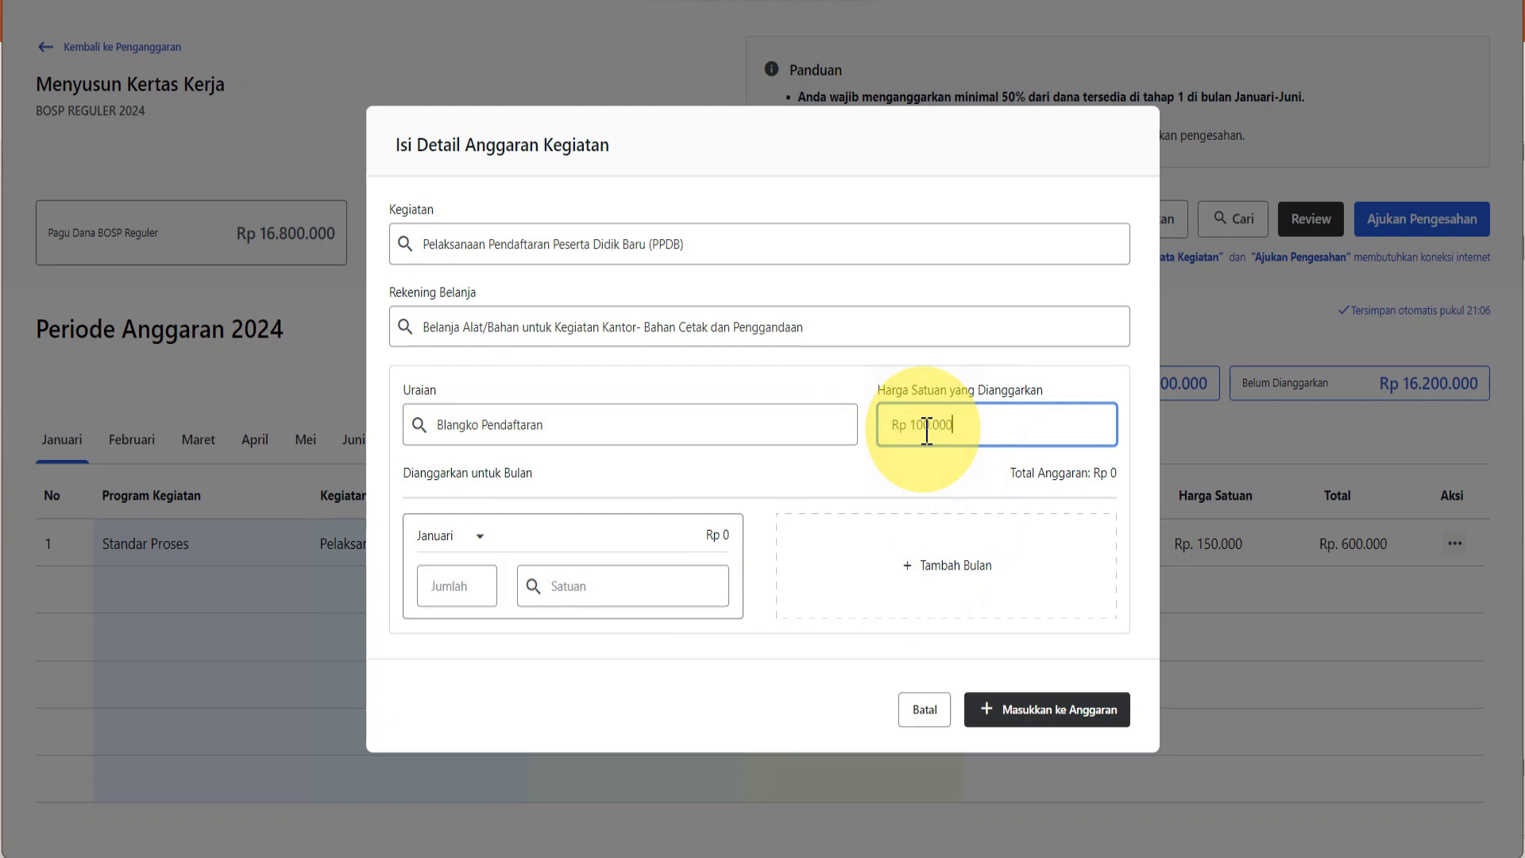
type("00")
left_click(740, 848)
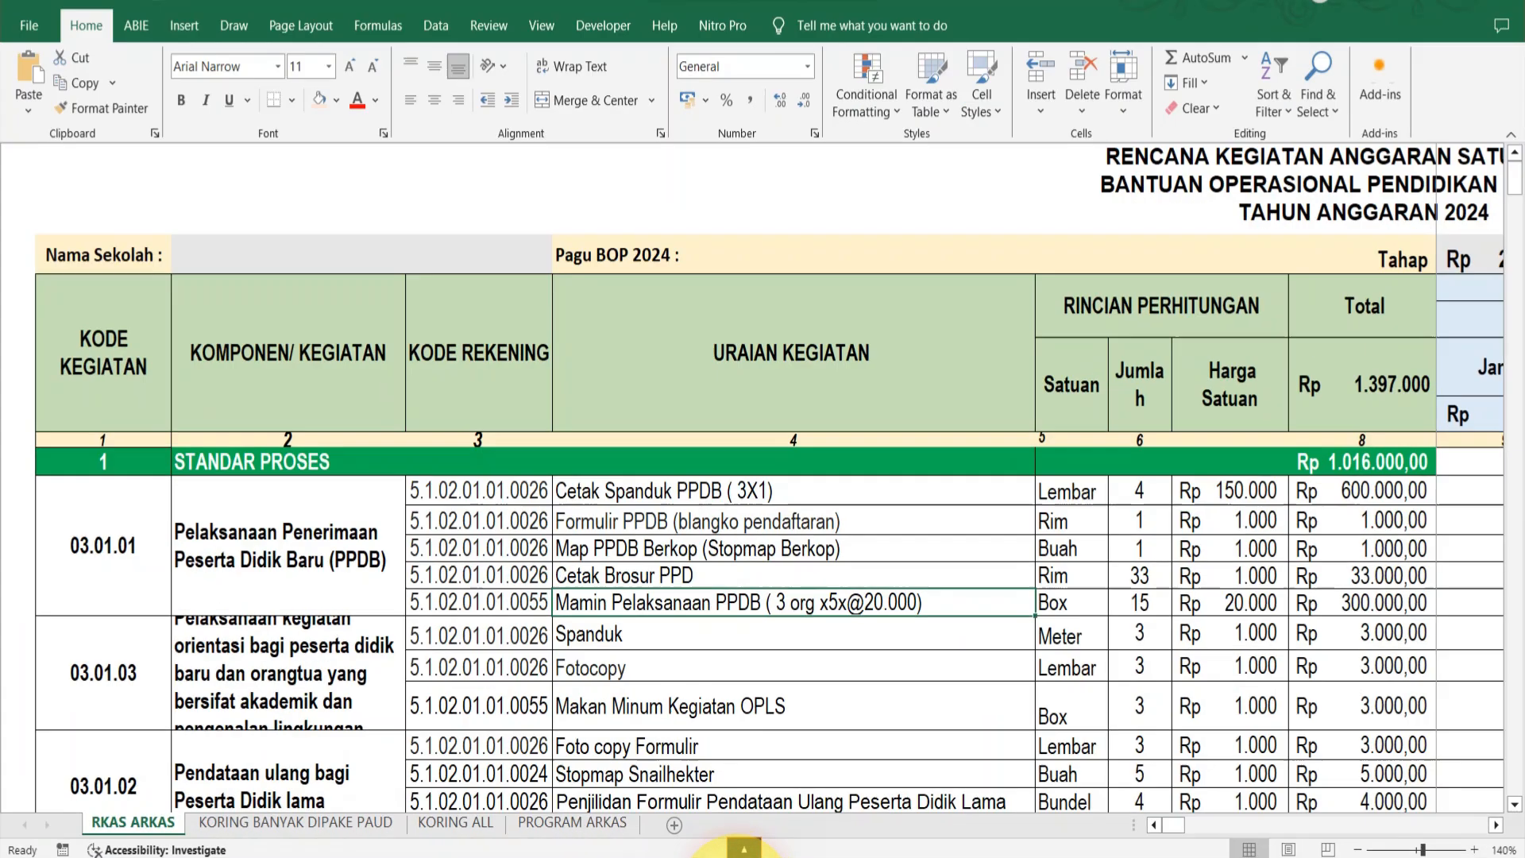
left_click(742, 848)
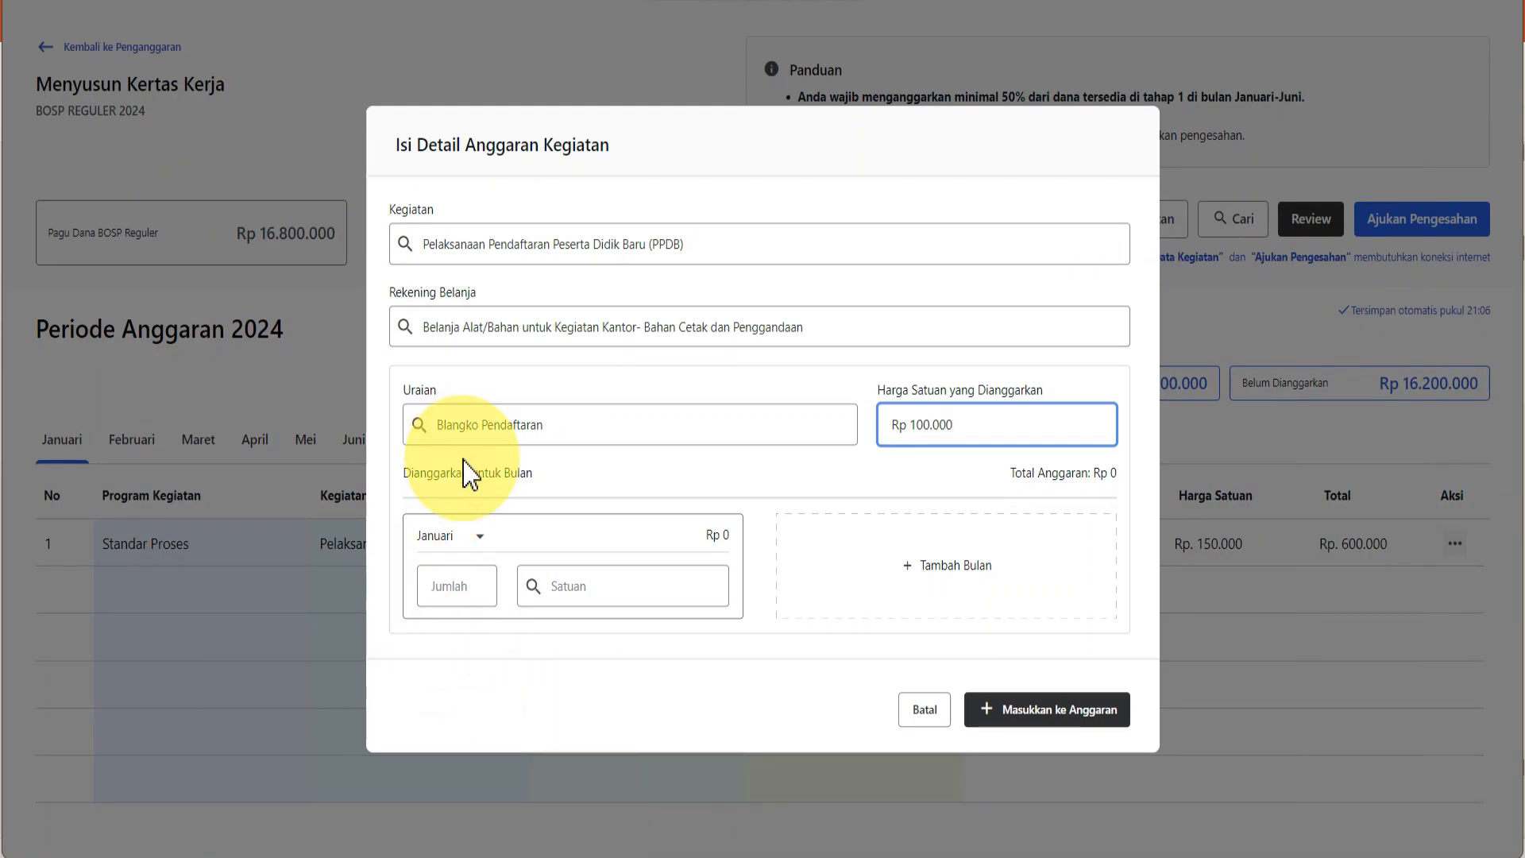
Set the January quantity to 1 with rim as the unit, and add the Blangko Pendaftaran item to the budget
left_click(457, 594)
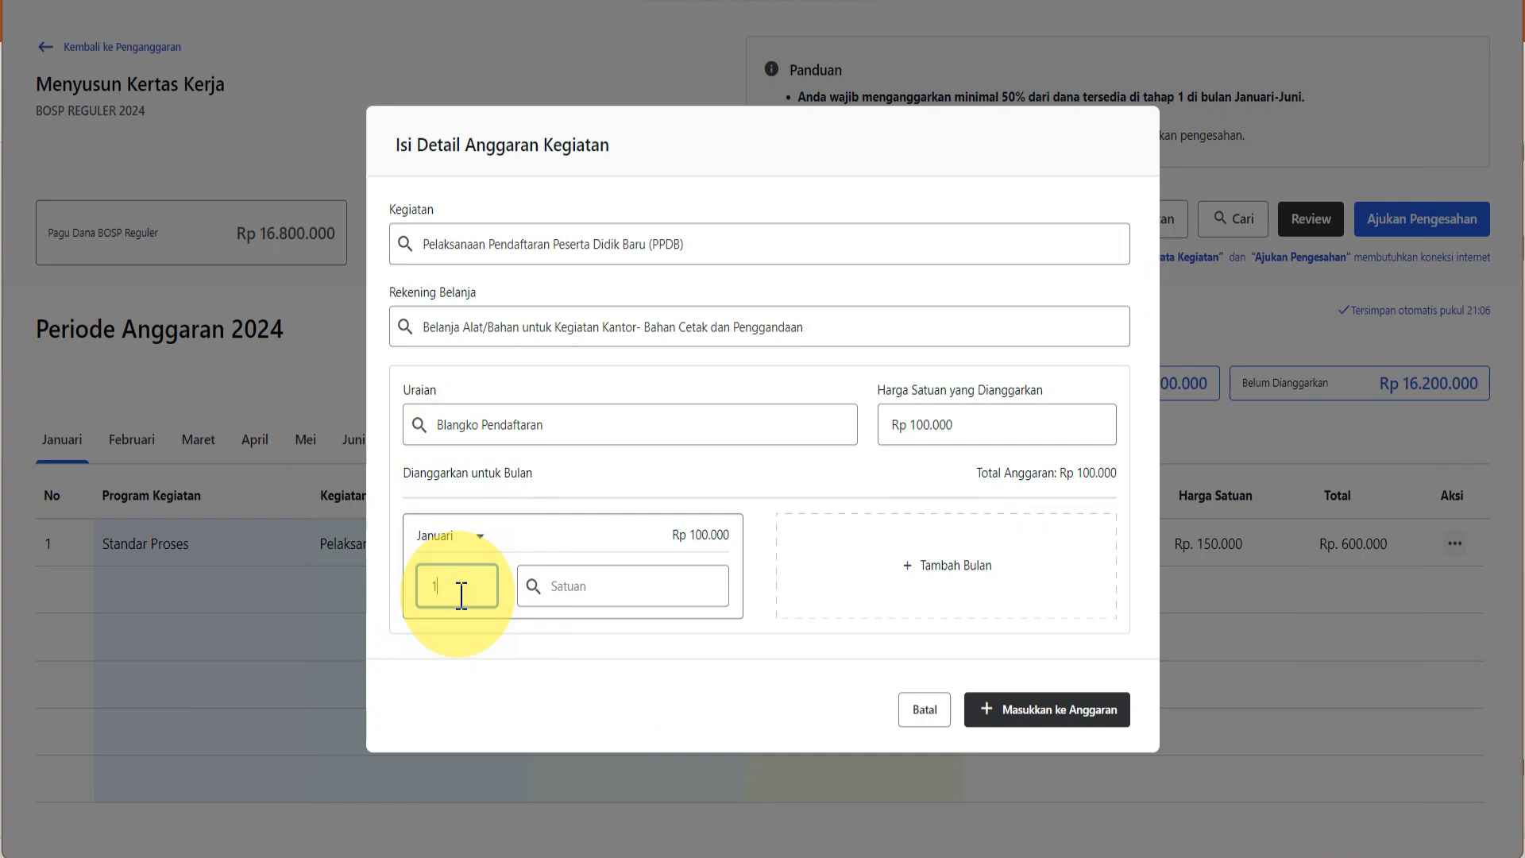
type("1")
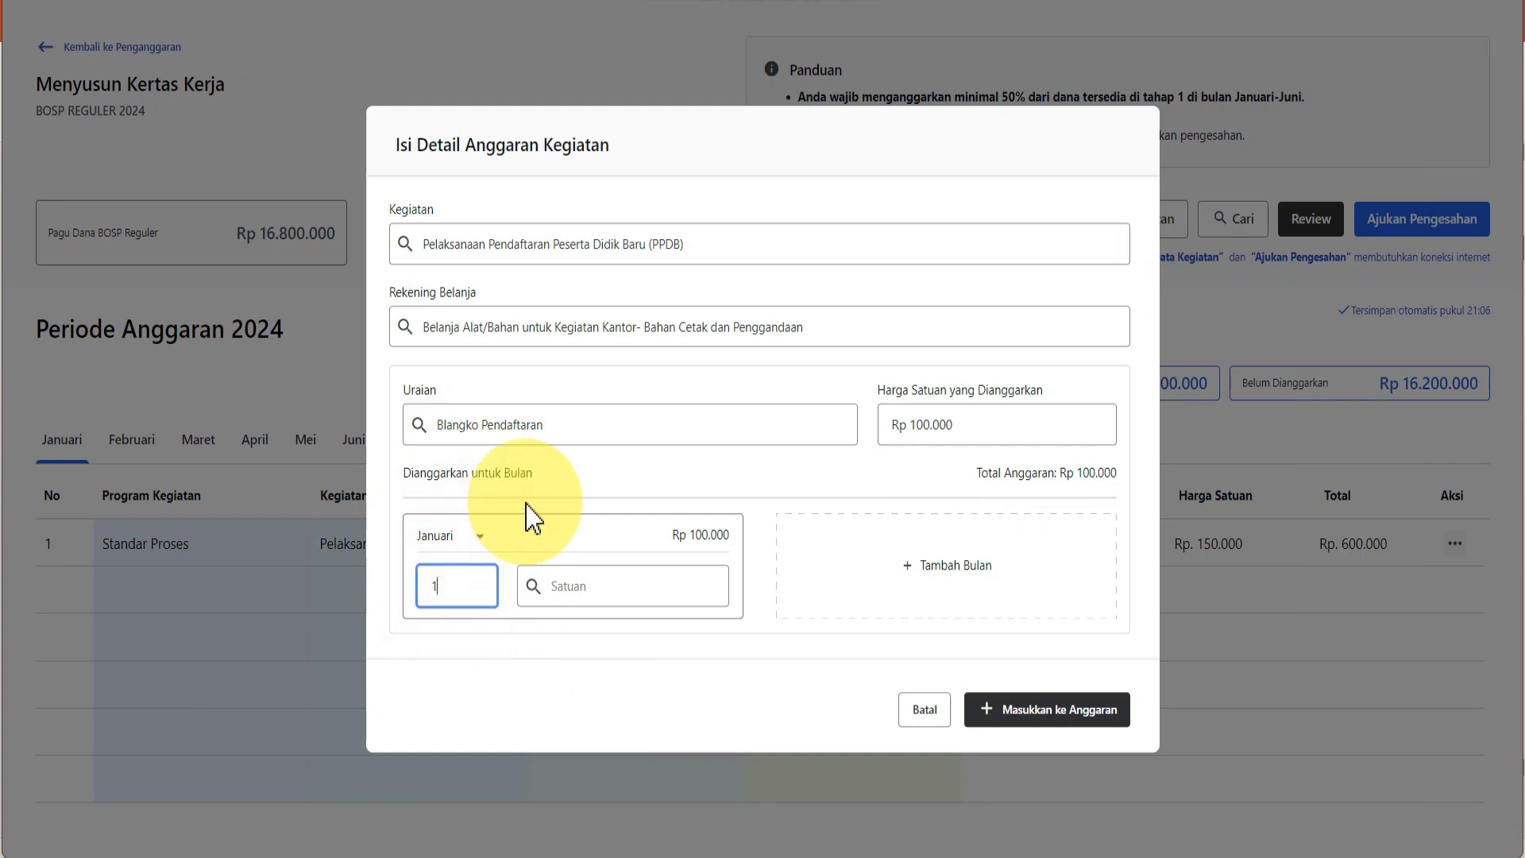
left_click(616, 590)
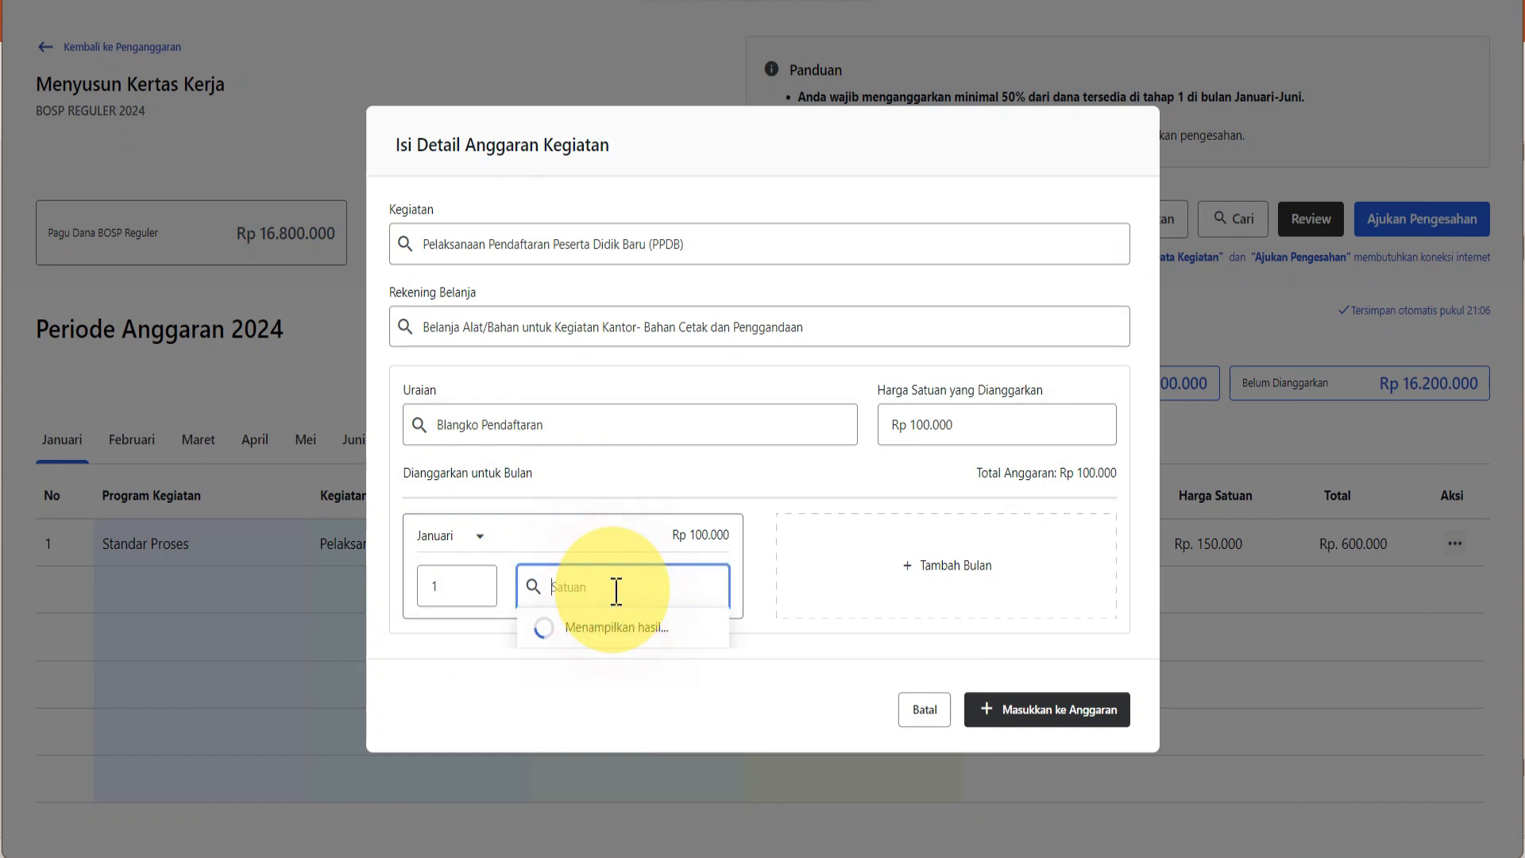
type("rim")
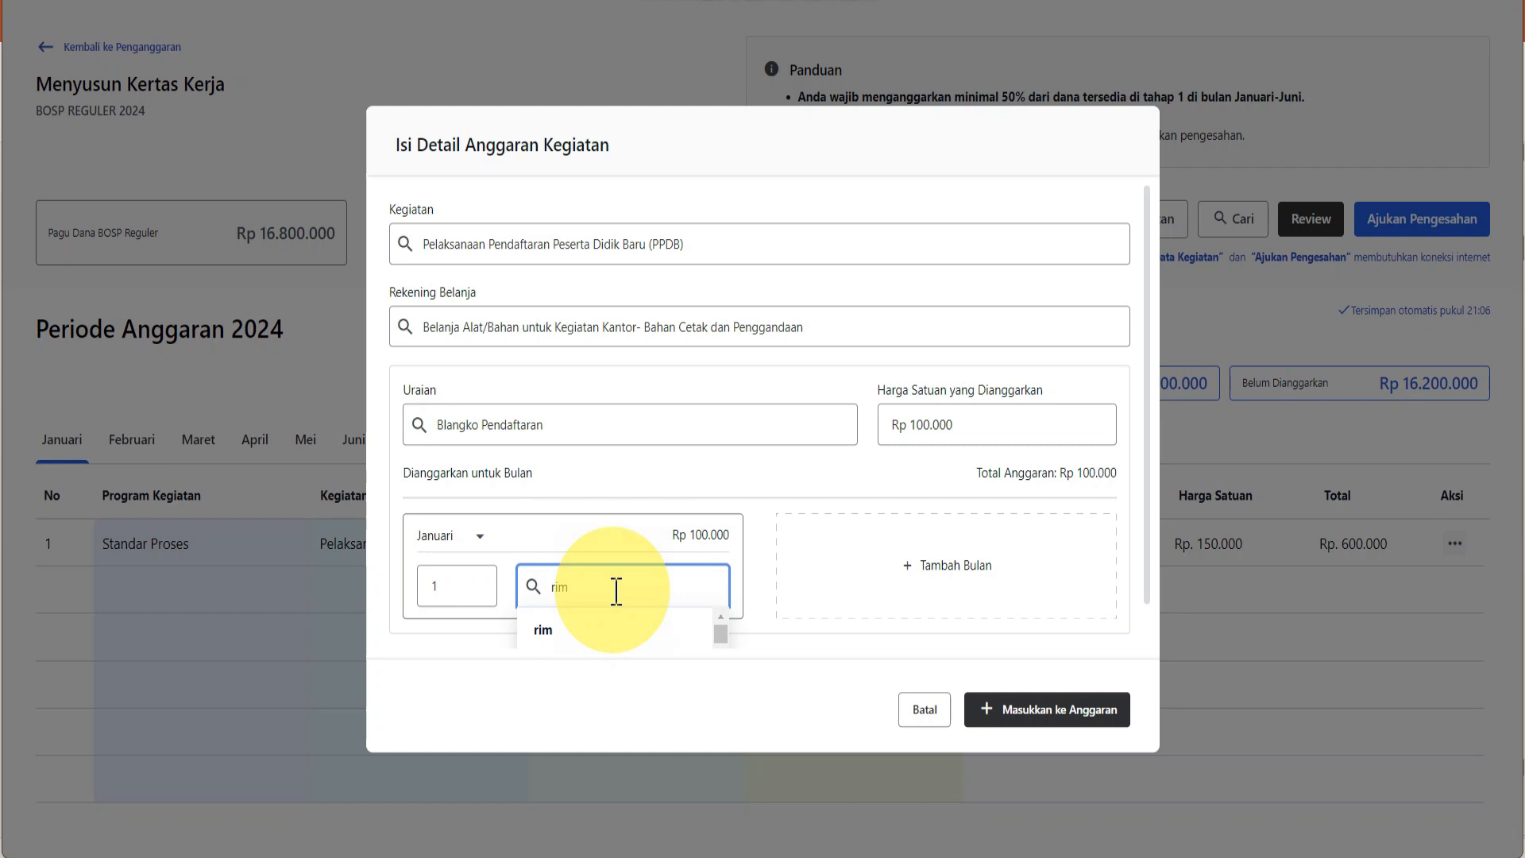
left_click(588, 641)
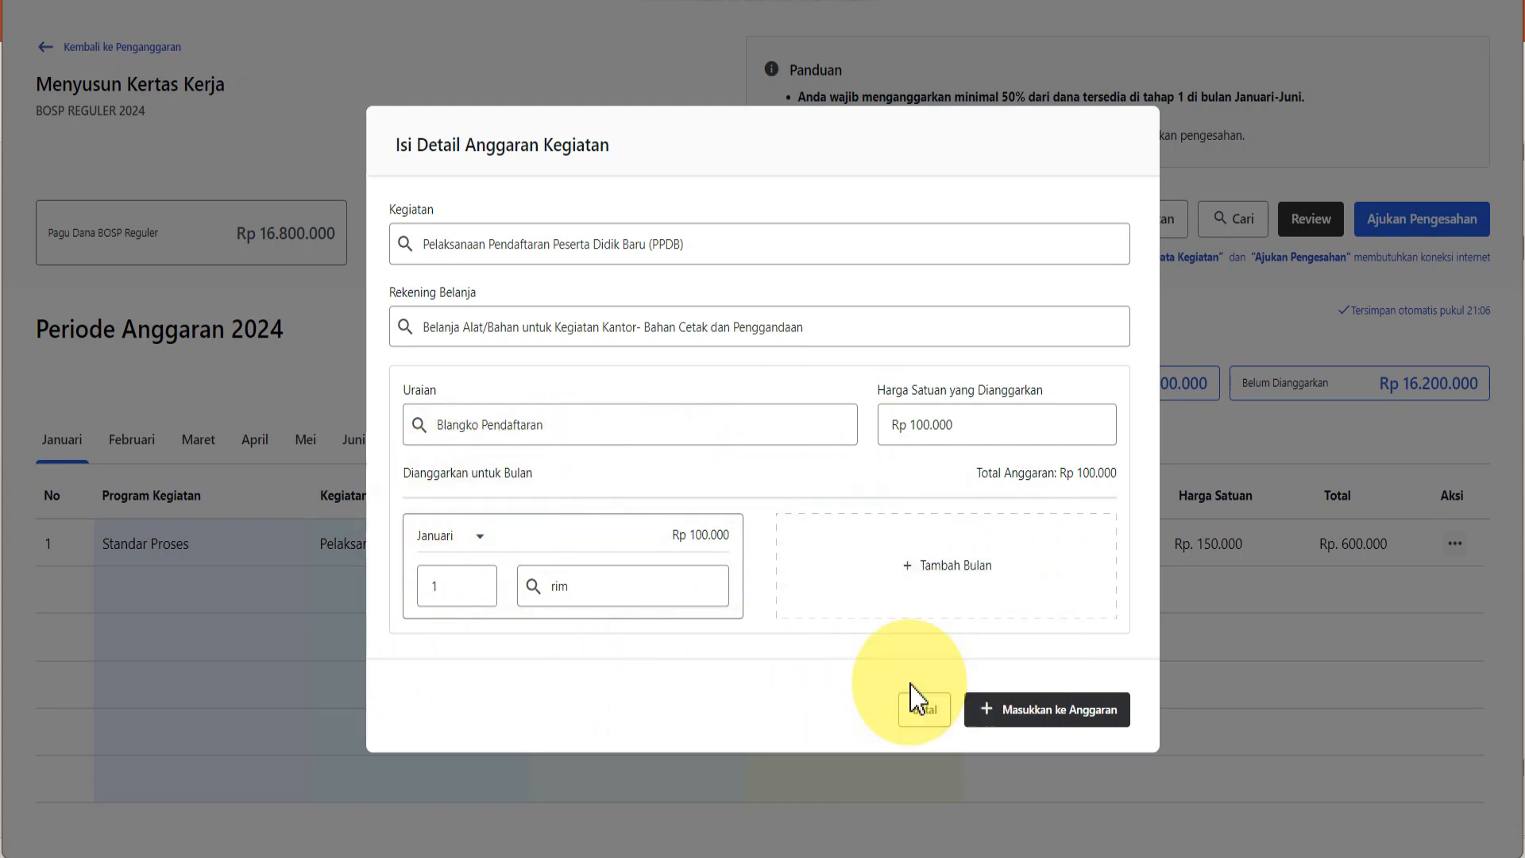
left_click(1054, 726)
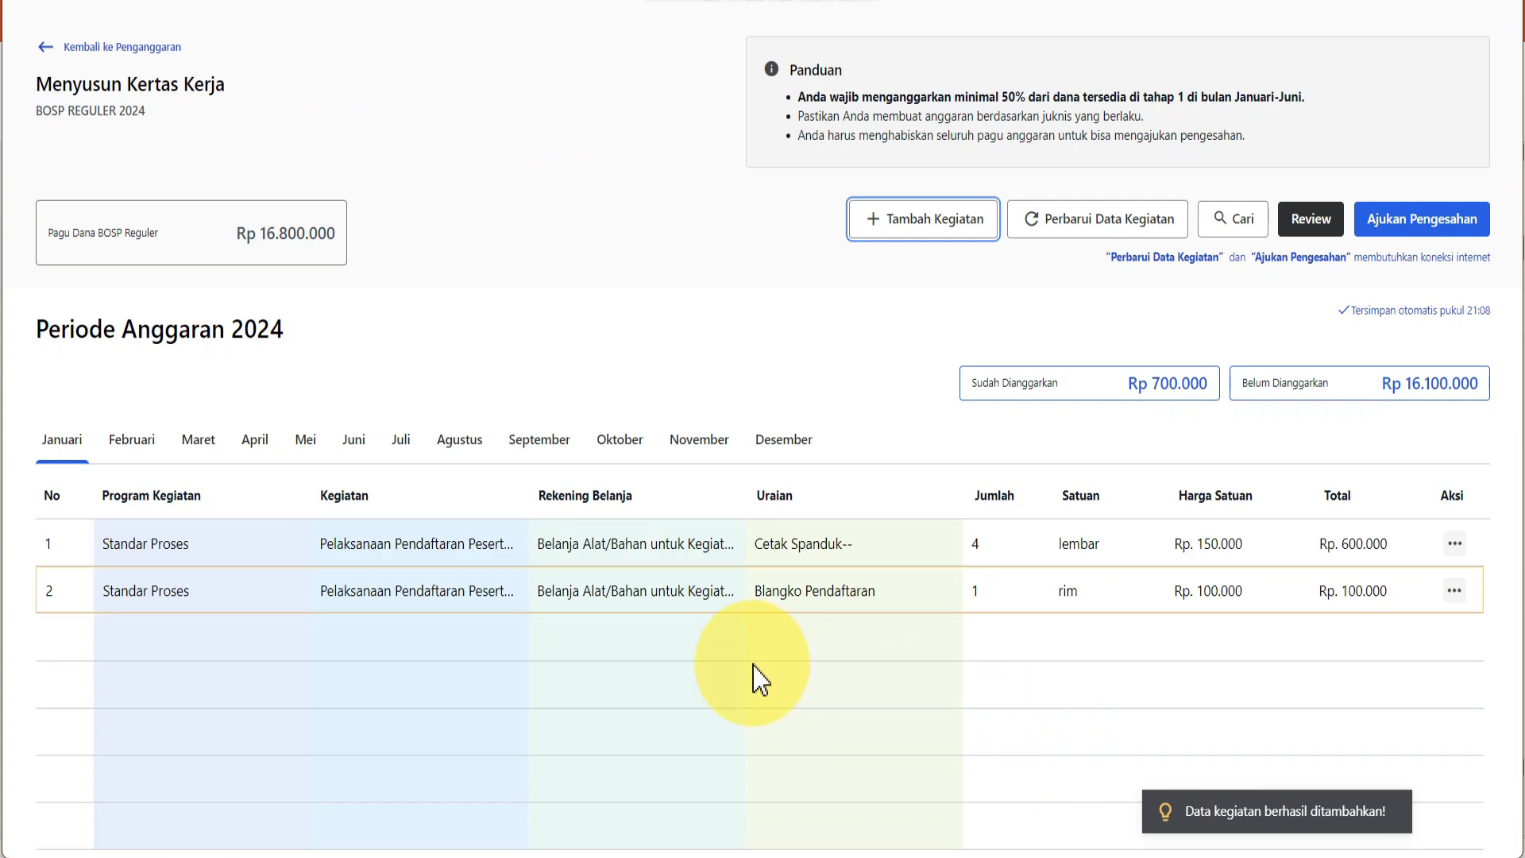
Switch to the Excel plan and select the Map PPDB Berkop (Stopmap Berkop) description
left_click(766, 844)
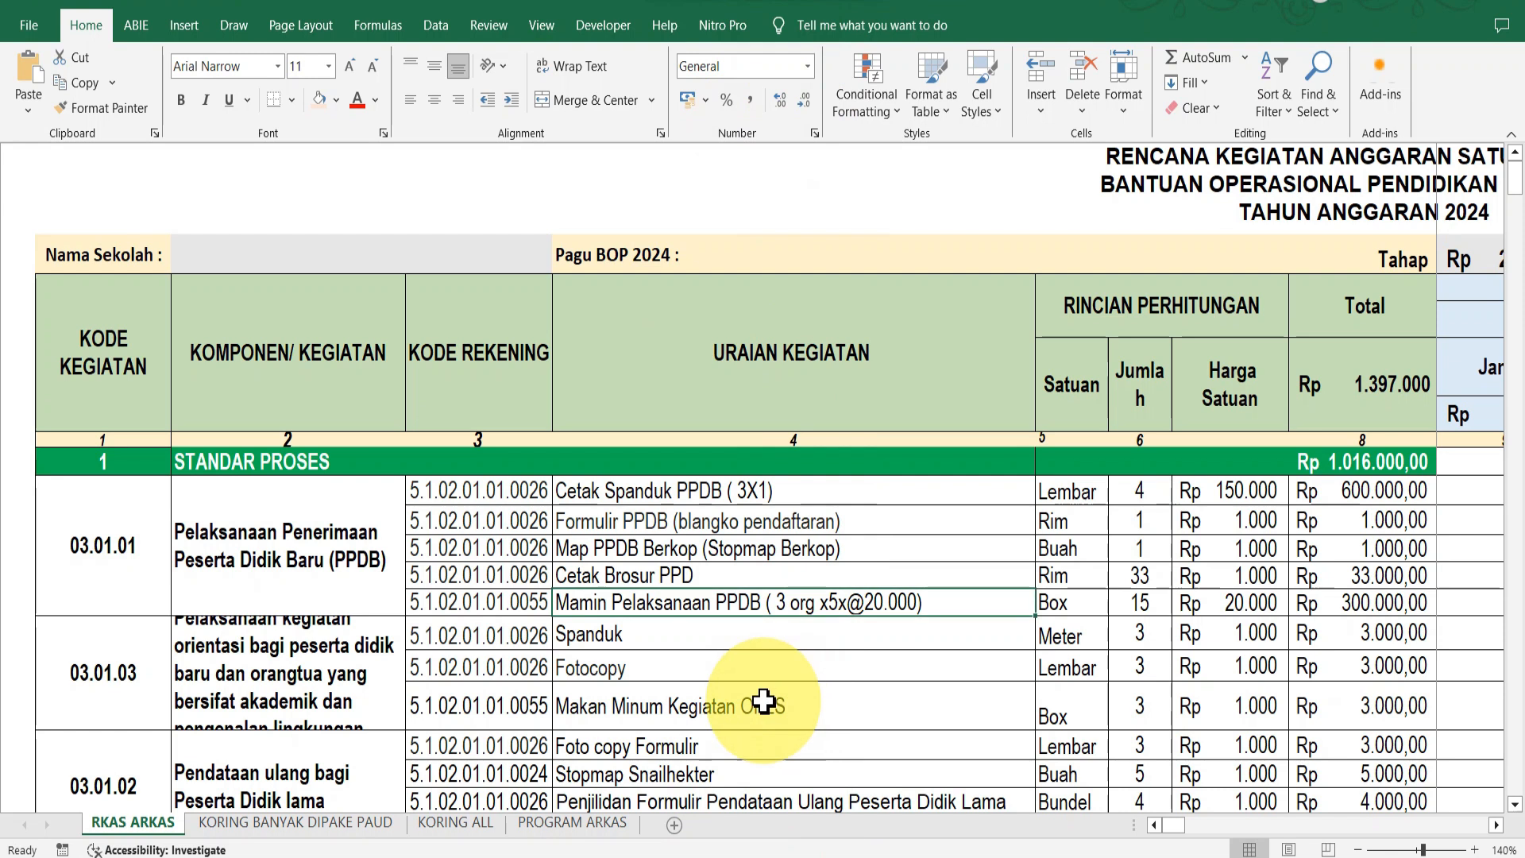
left_click(689, 570)
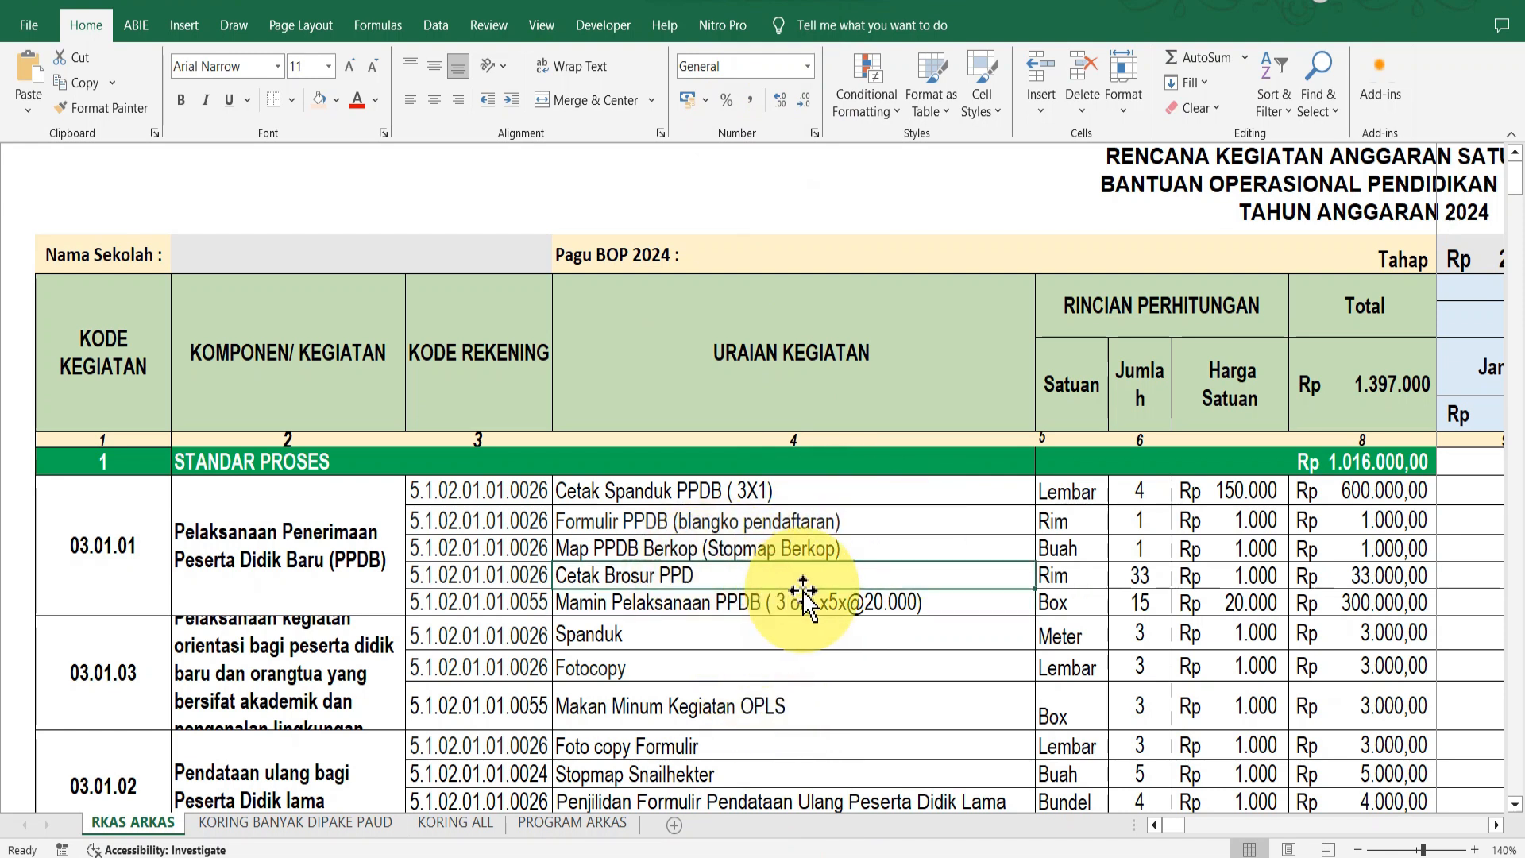
left_click(731, 548)
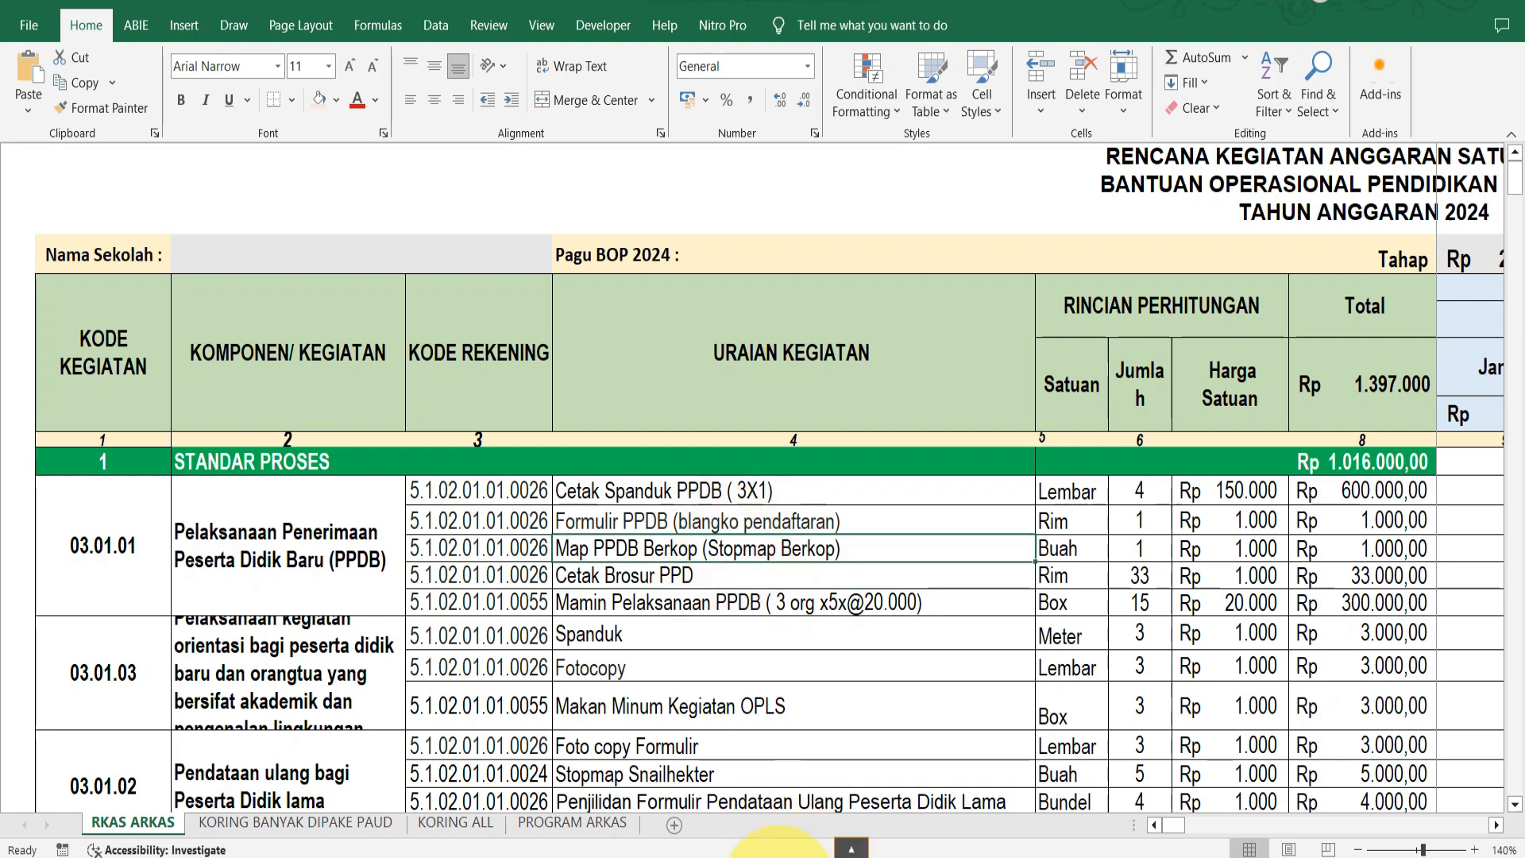
Return to ARKAS and create another PPDB activity entry with the Kegiatan Kantor- Bahan Cetak dan Penggandaan expense account
left_click(695, 848)
left_click(881, 221)
left_click(717, 243)
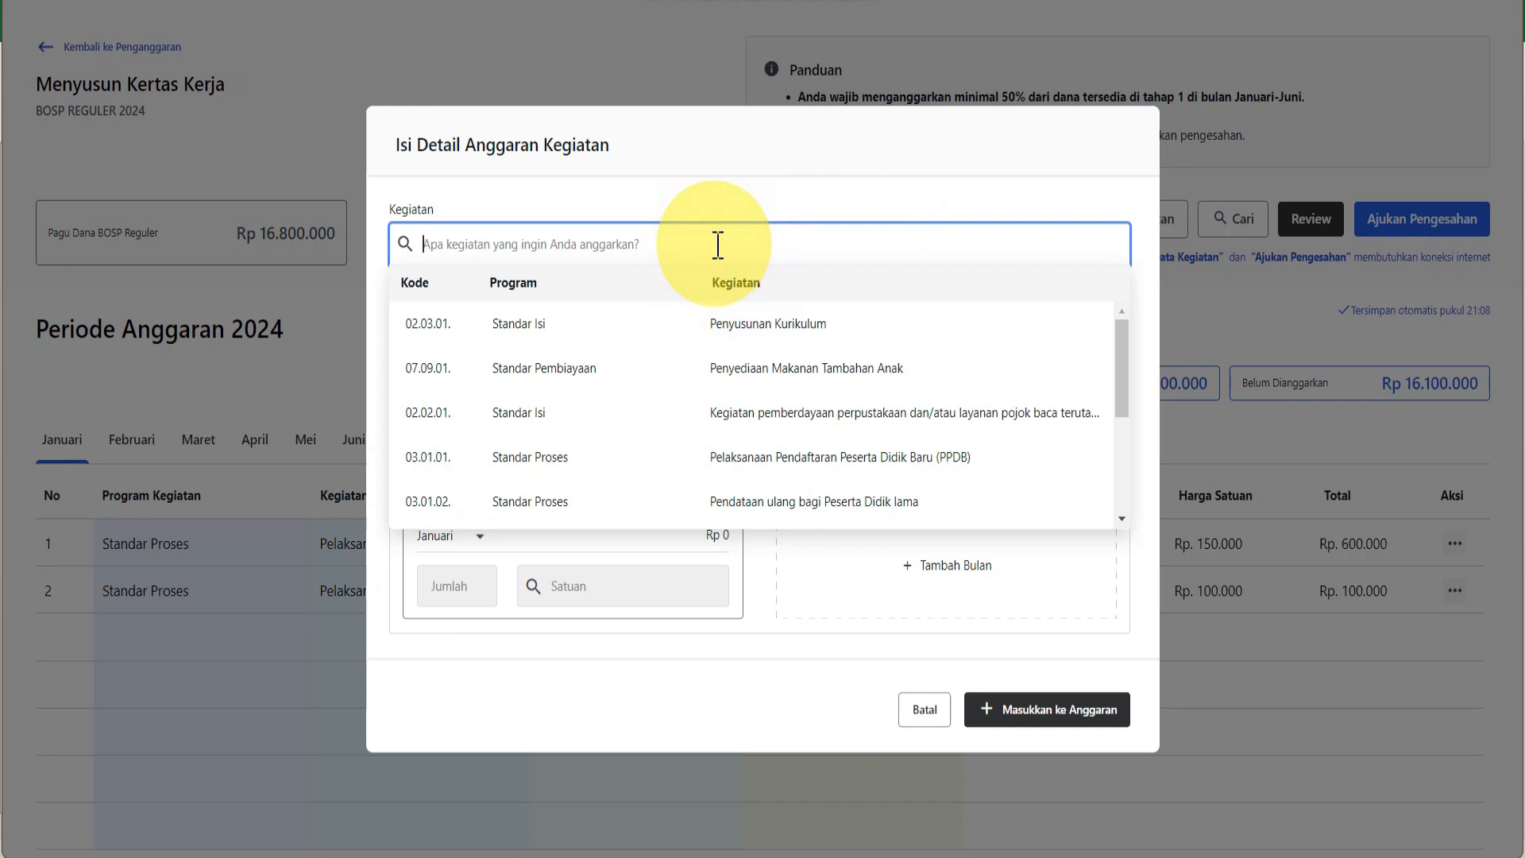
type("ppdb")
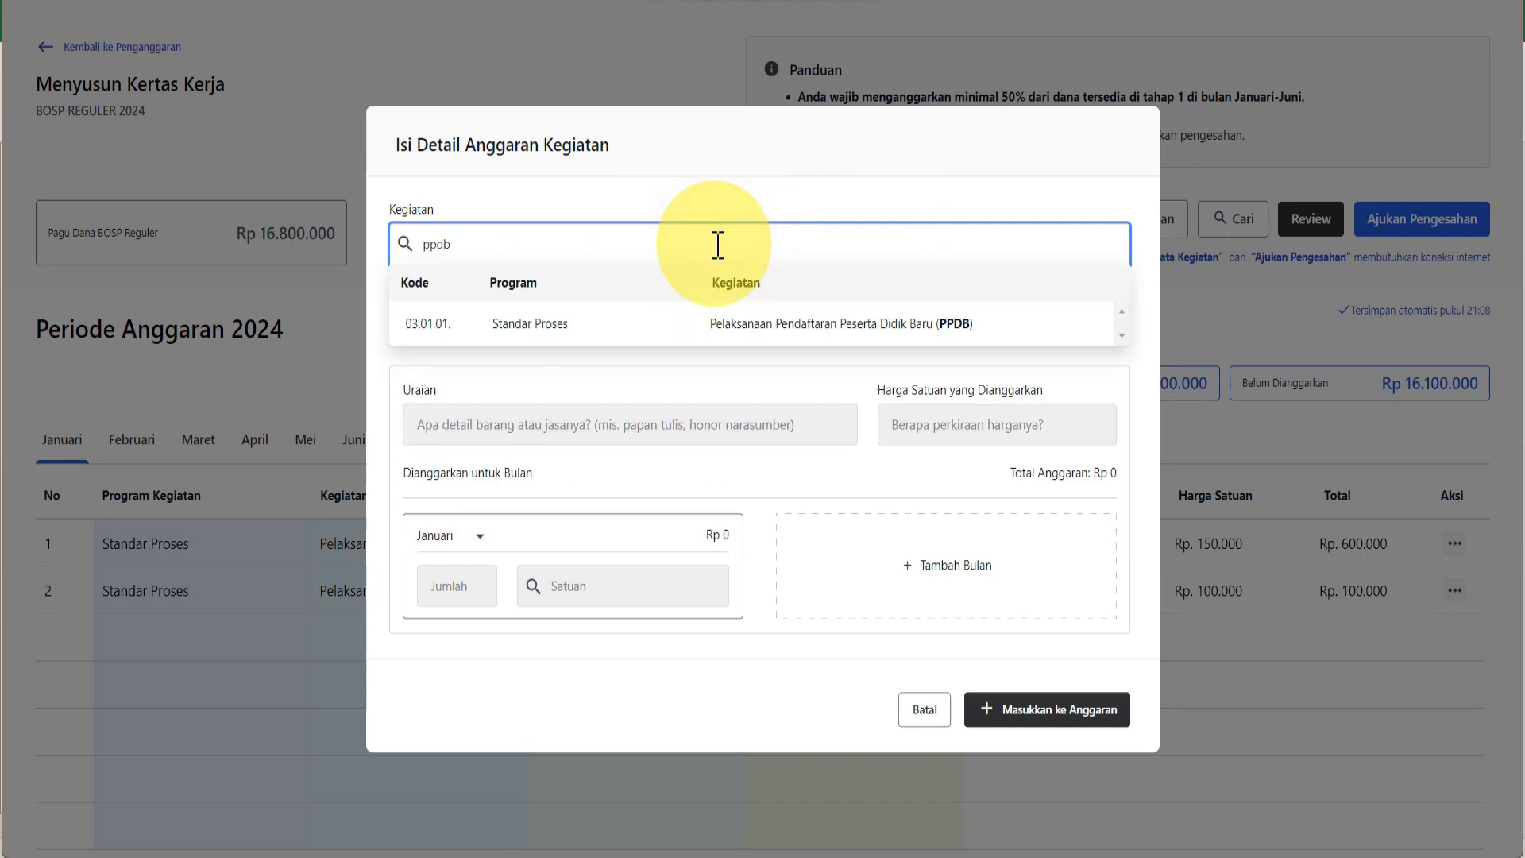
left_click(909, 326)
left_click(722, 340)
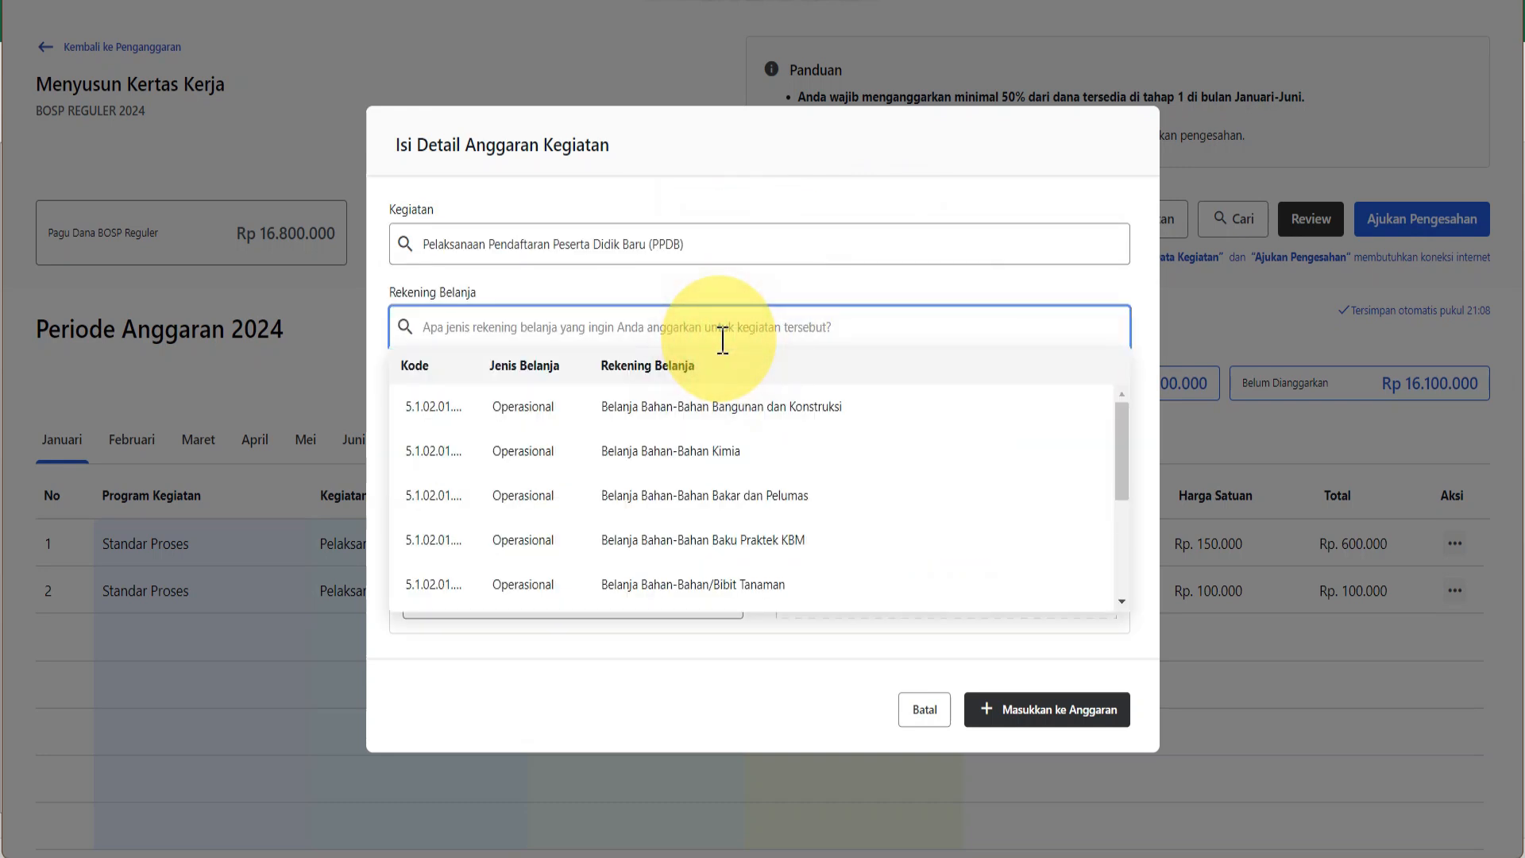
type("cet")
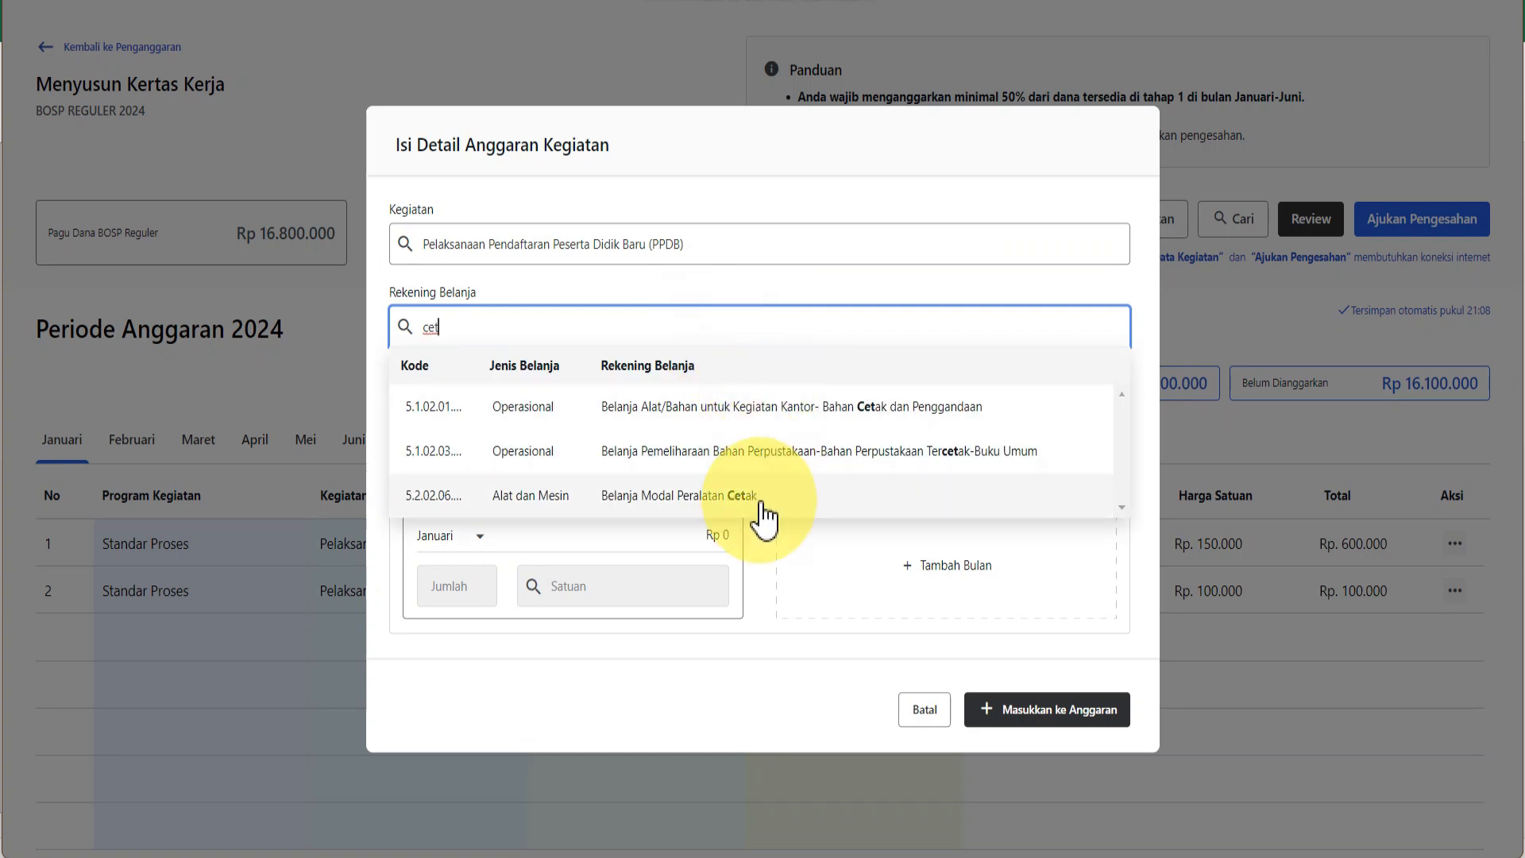
left_click(798, 408)
Recheck the item name in the Excel plan, search the ARKAS descriptions for stop, and choose Stopmap Berkop
left_click(606, 429)
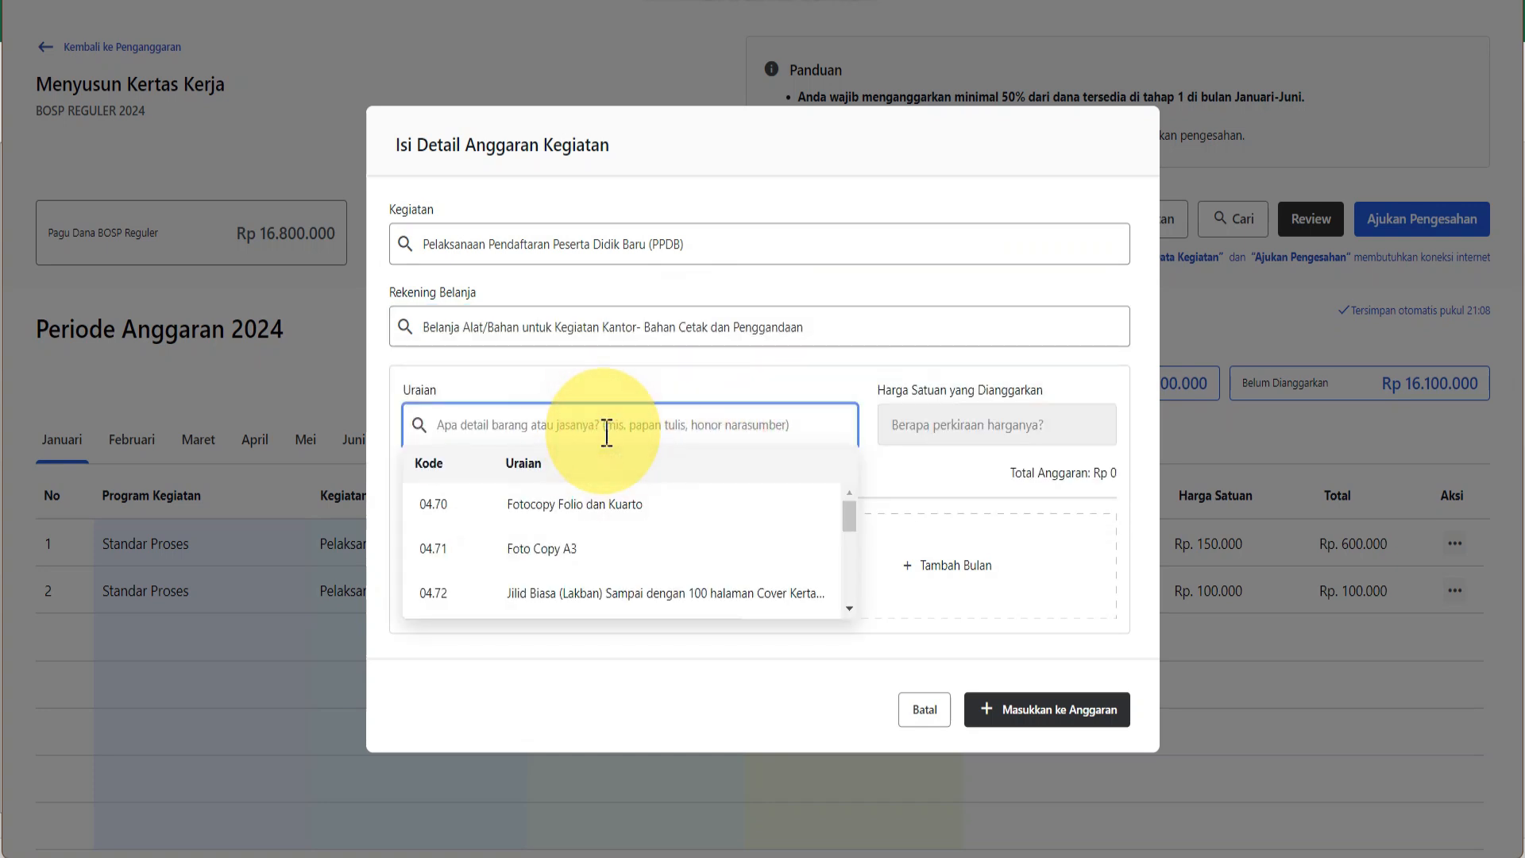
key("alt+Tab")
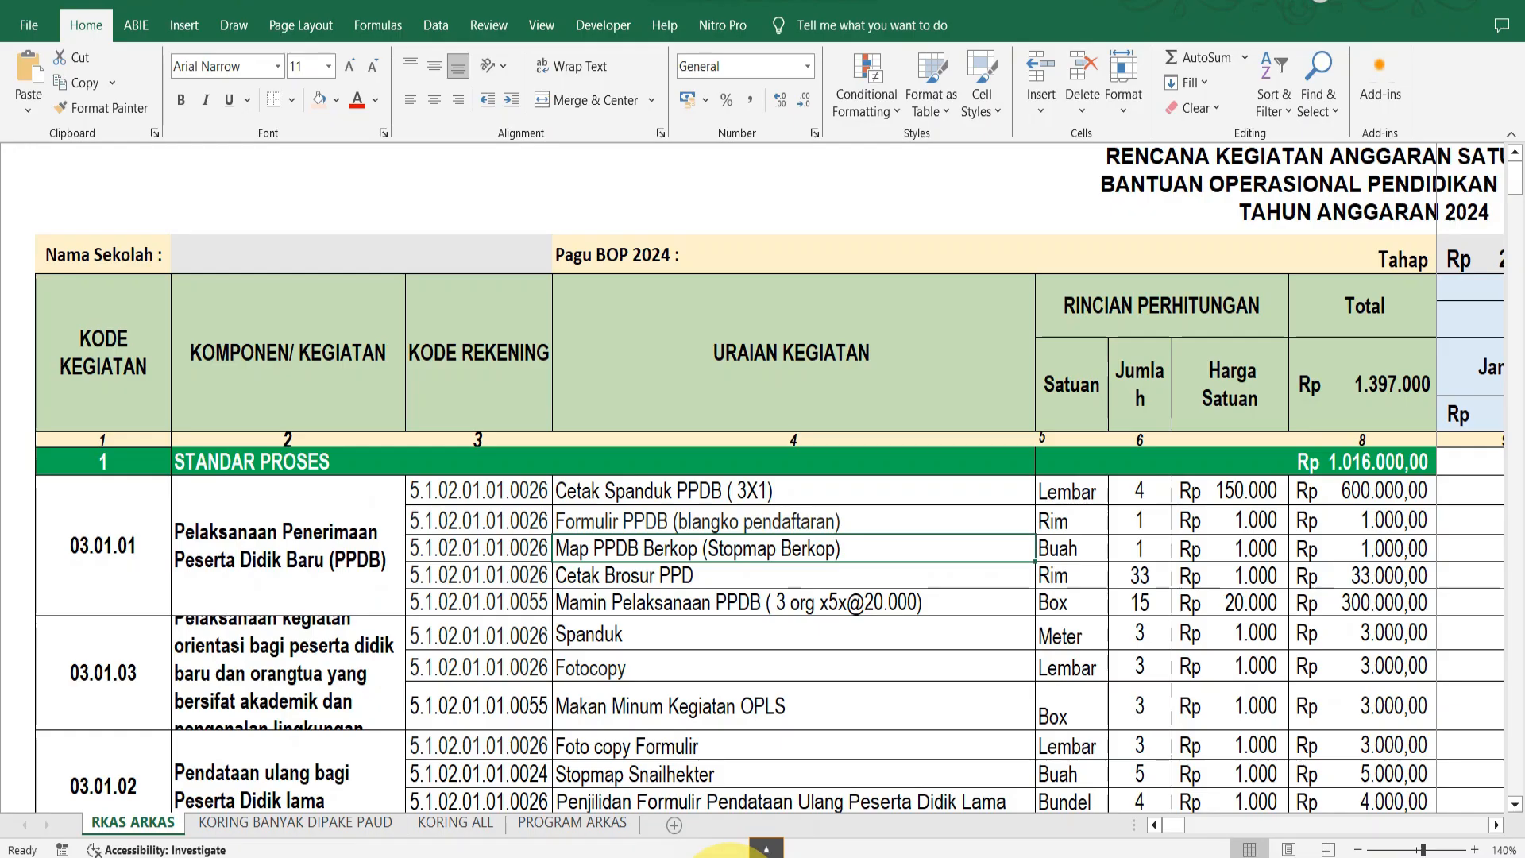
key("alt+Tab")
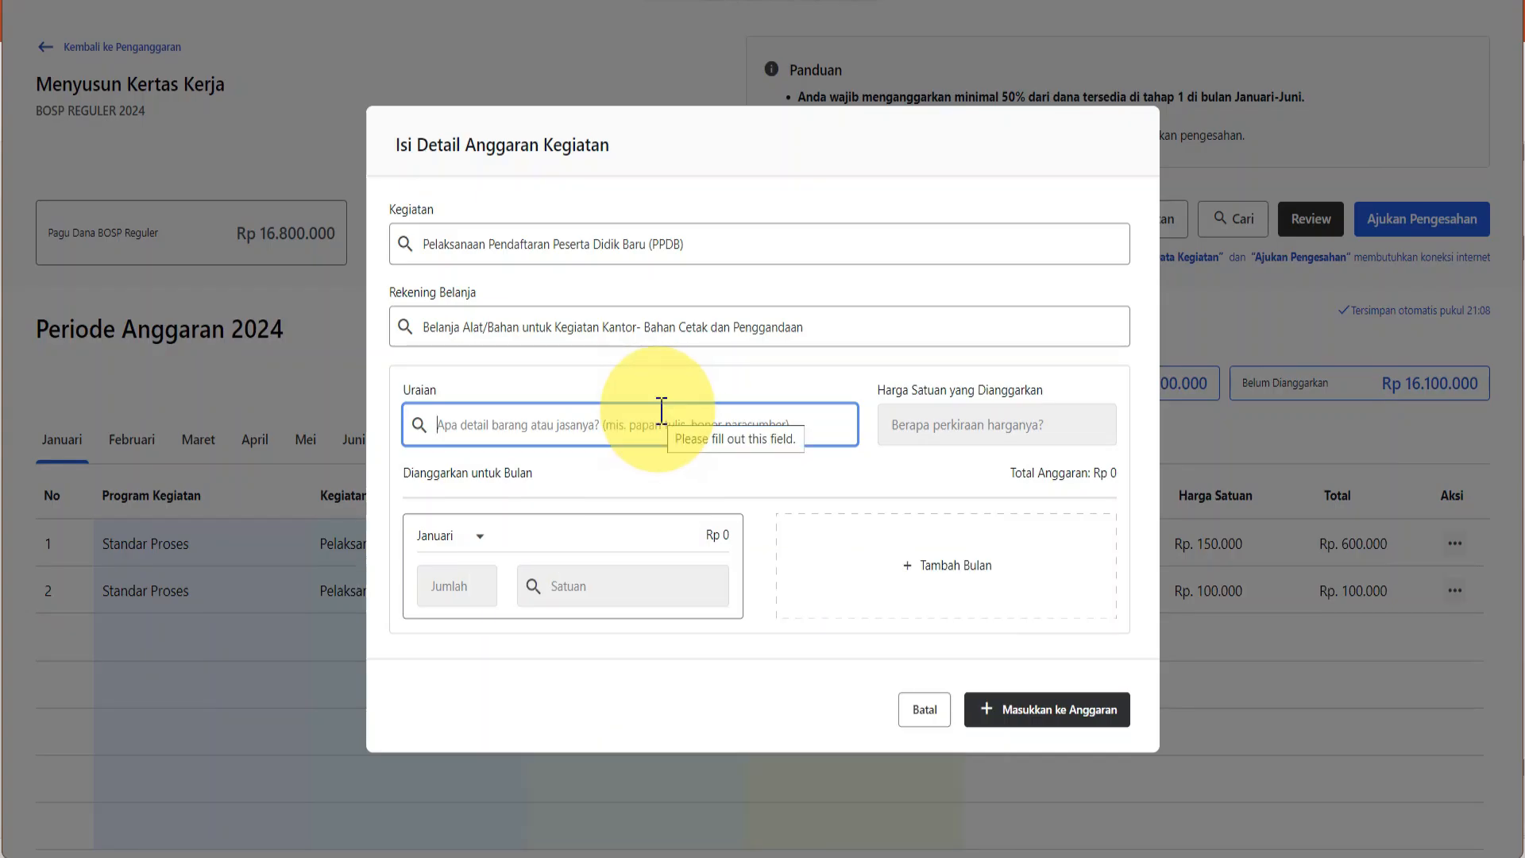
type("stop")
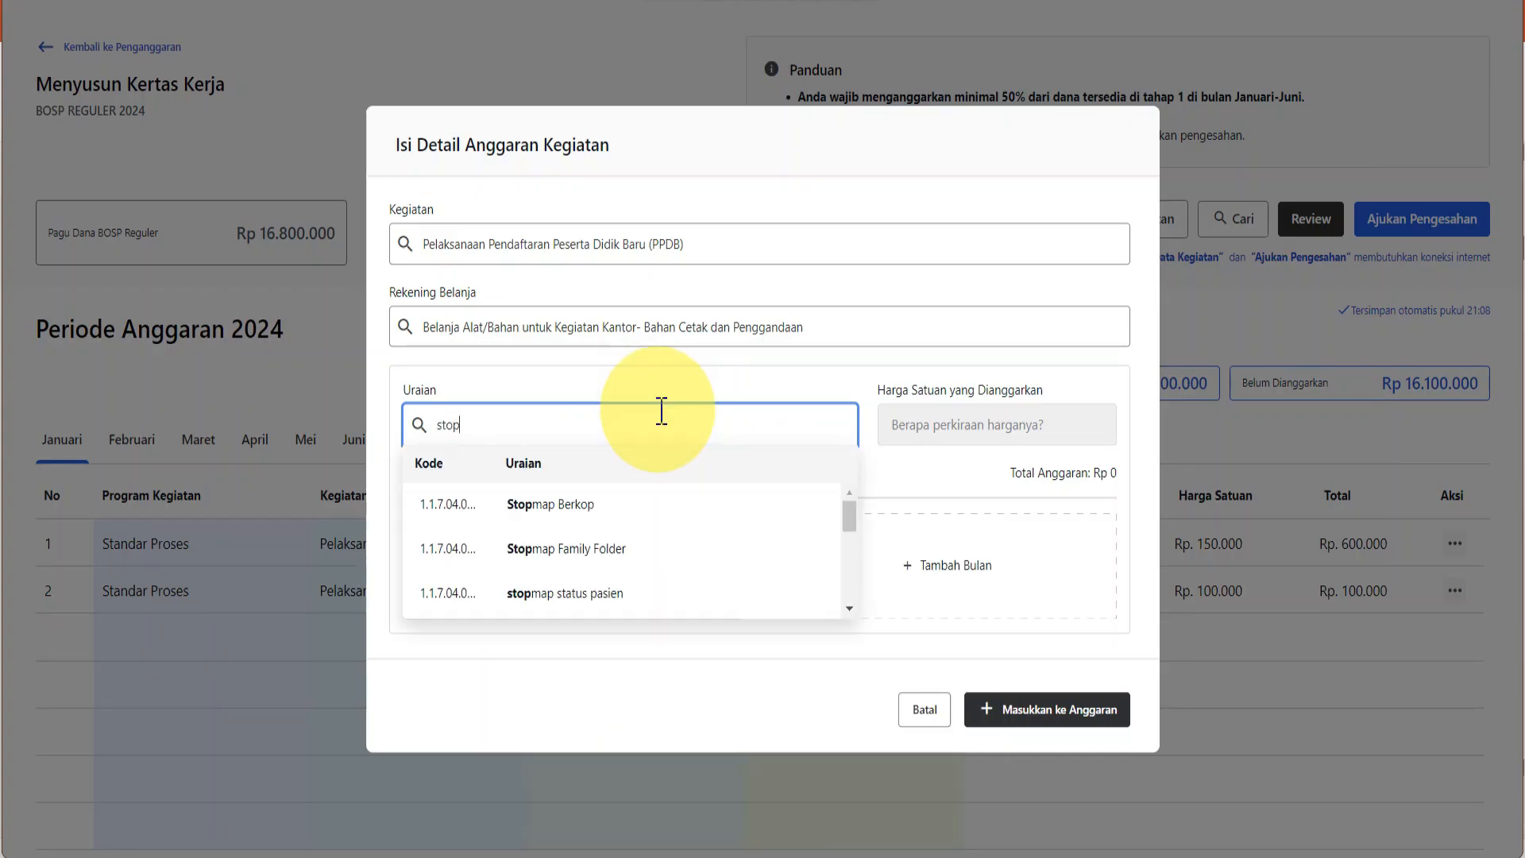
left_click(645, 516)
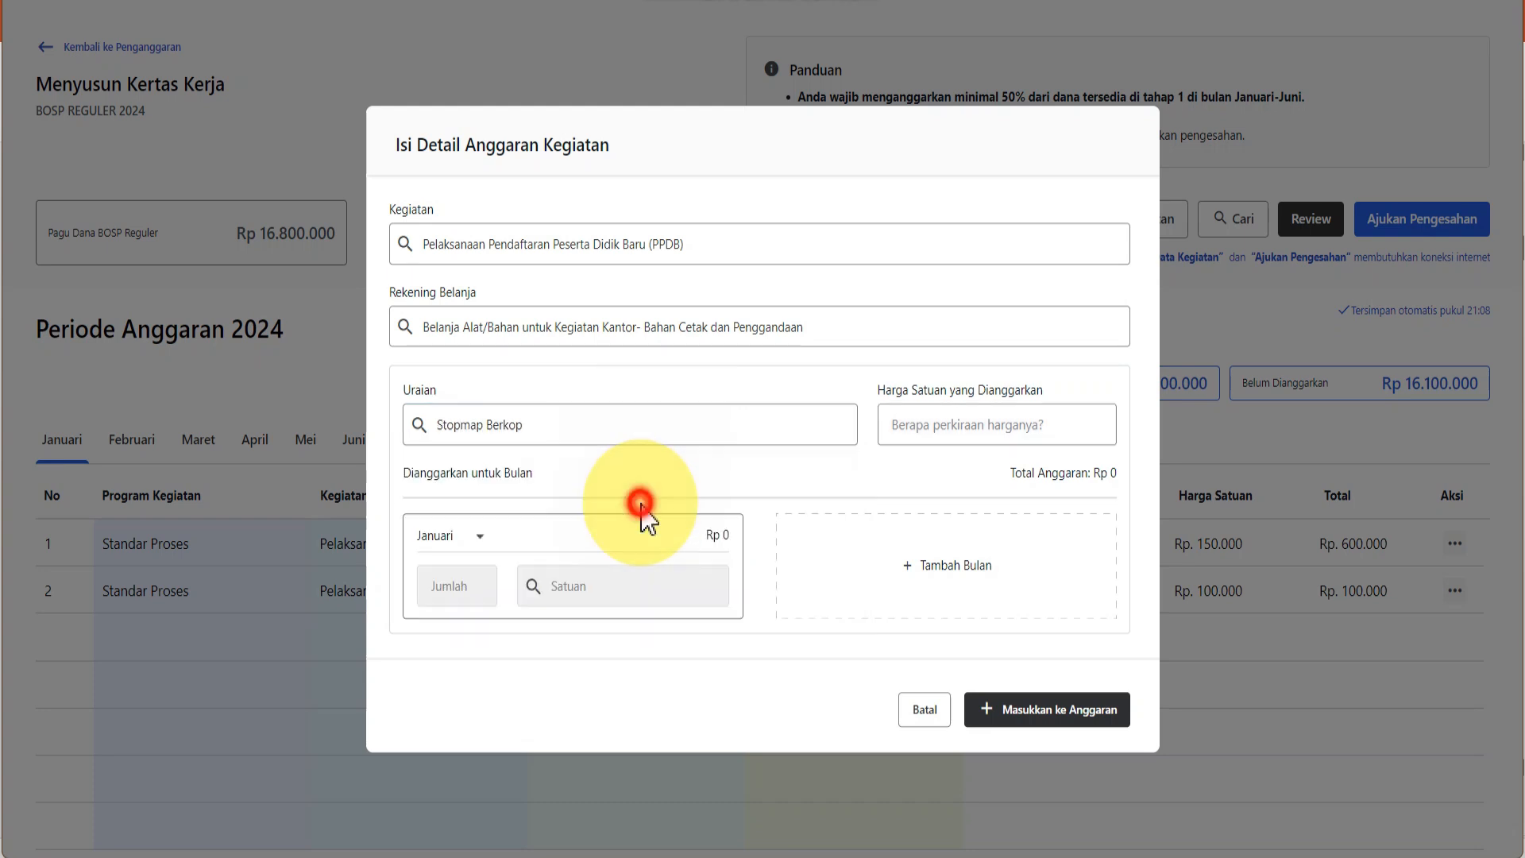
Set the Stopmap Berkop unit price to Rp 5.000 and the January quantity to 100 buah, and add the item to the budget
left_click(949, 417)
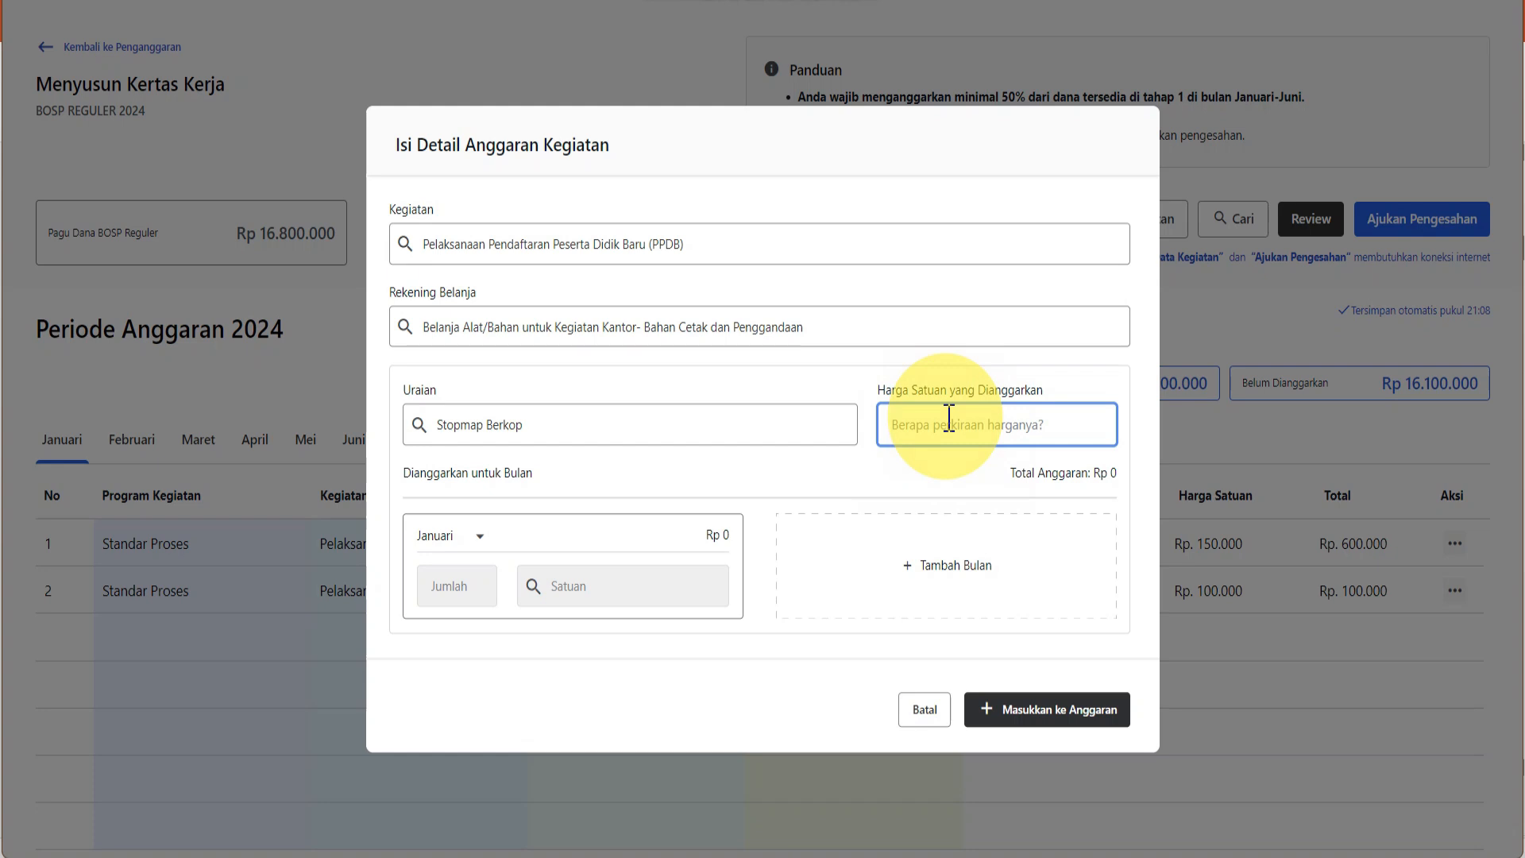
type("5")
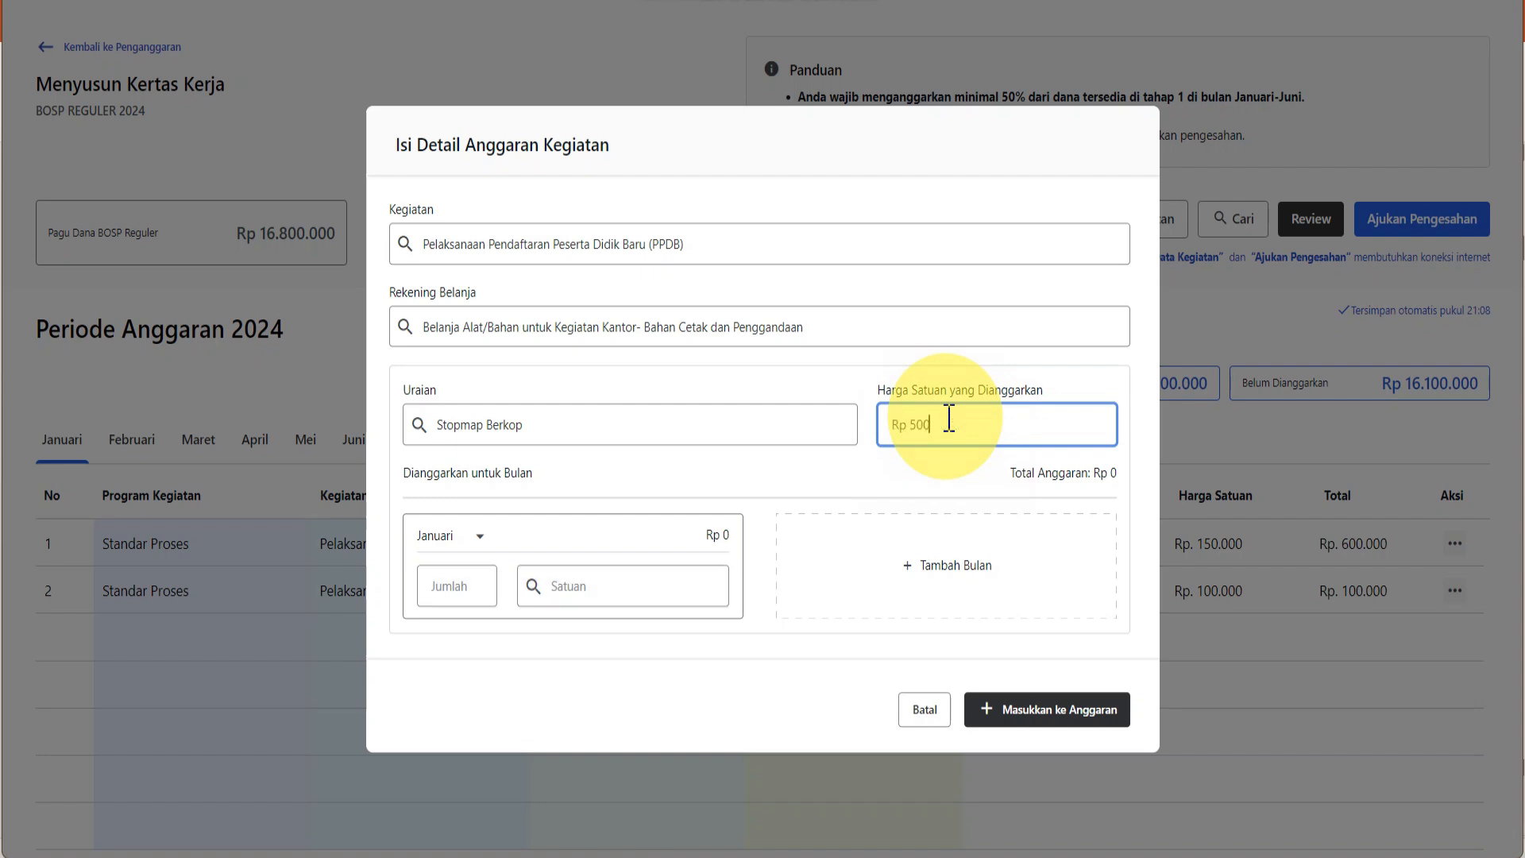
left_click(433, 597)
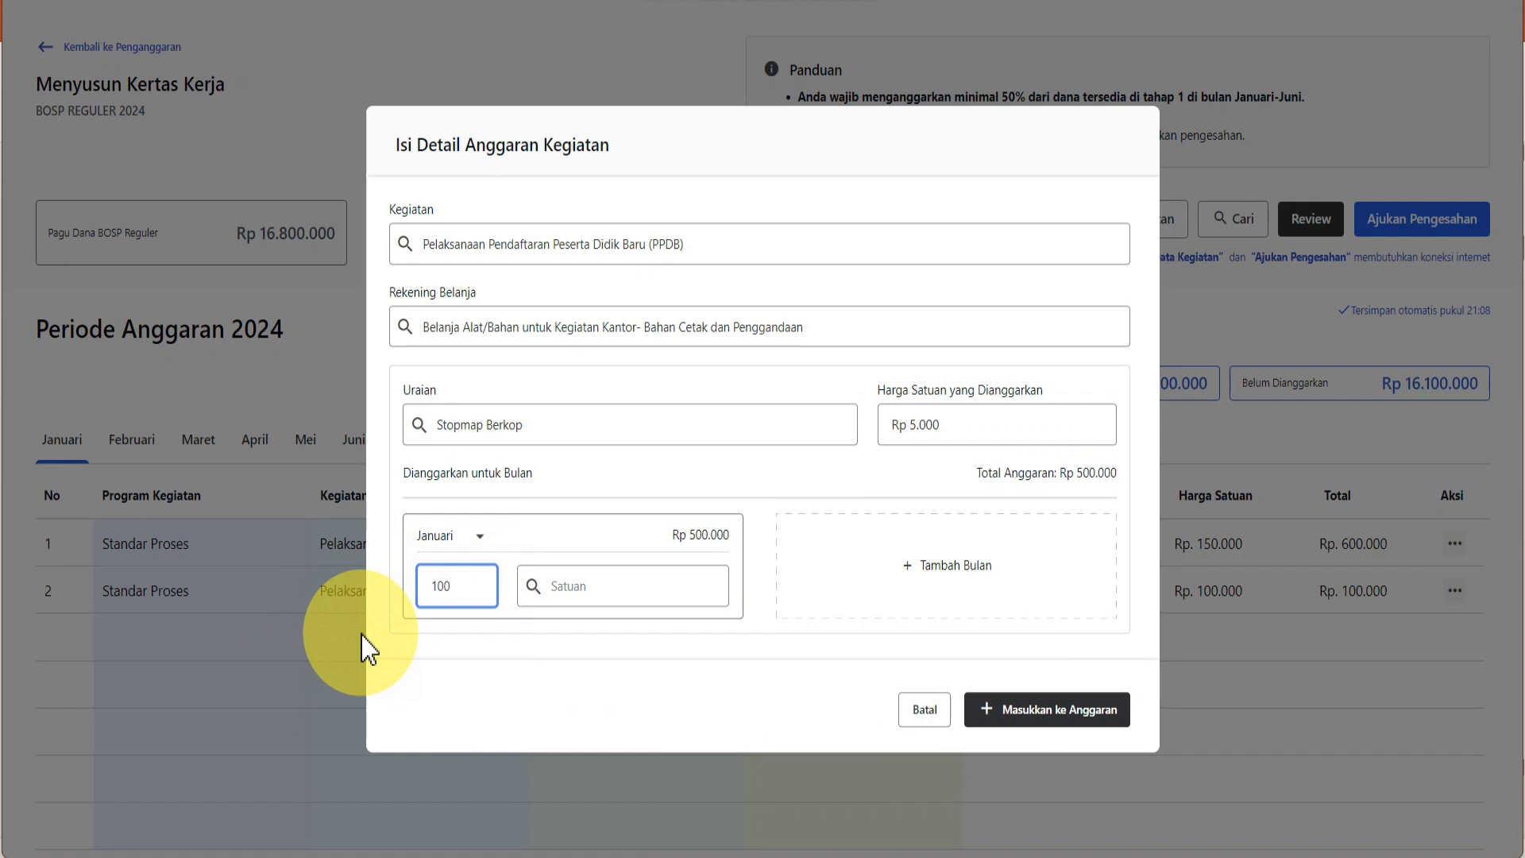
left_click(587, 594)
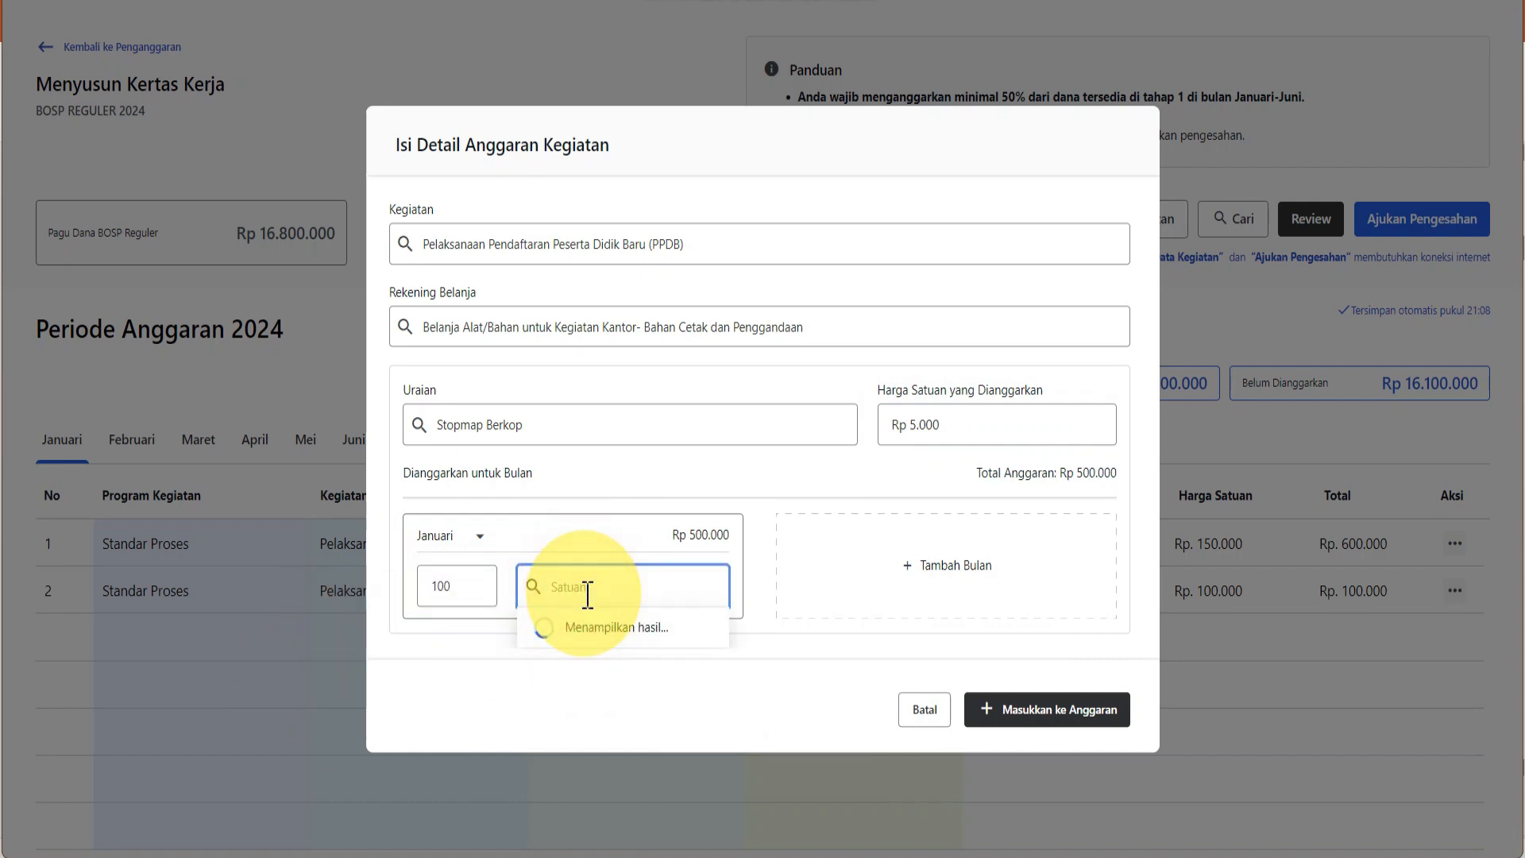
type("bu")
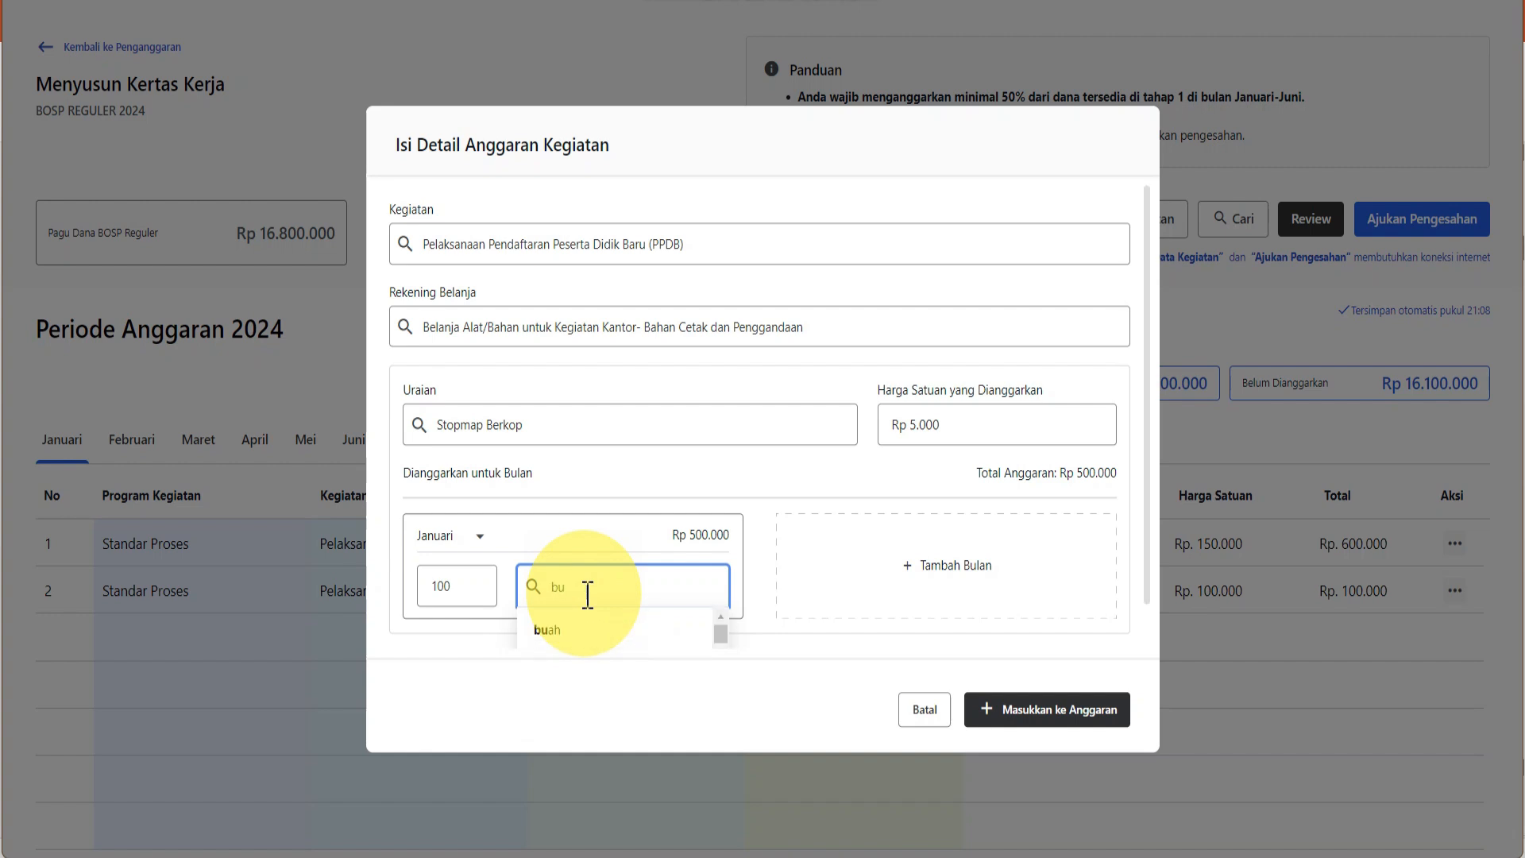
type("ah")
left_click(762, 561)
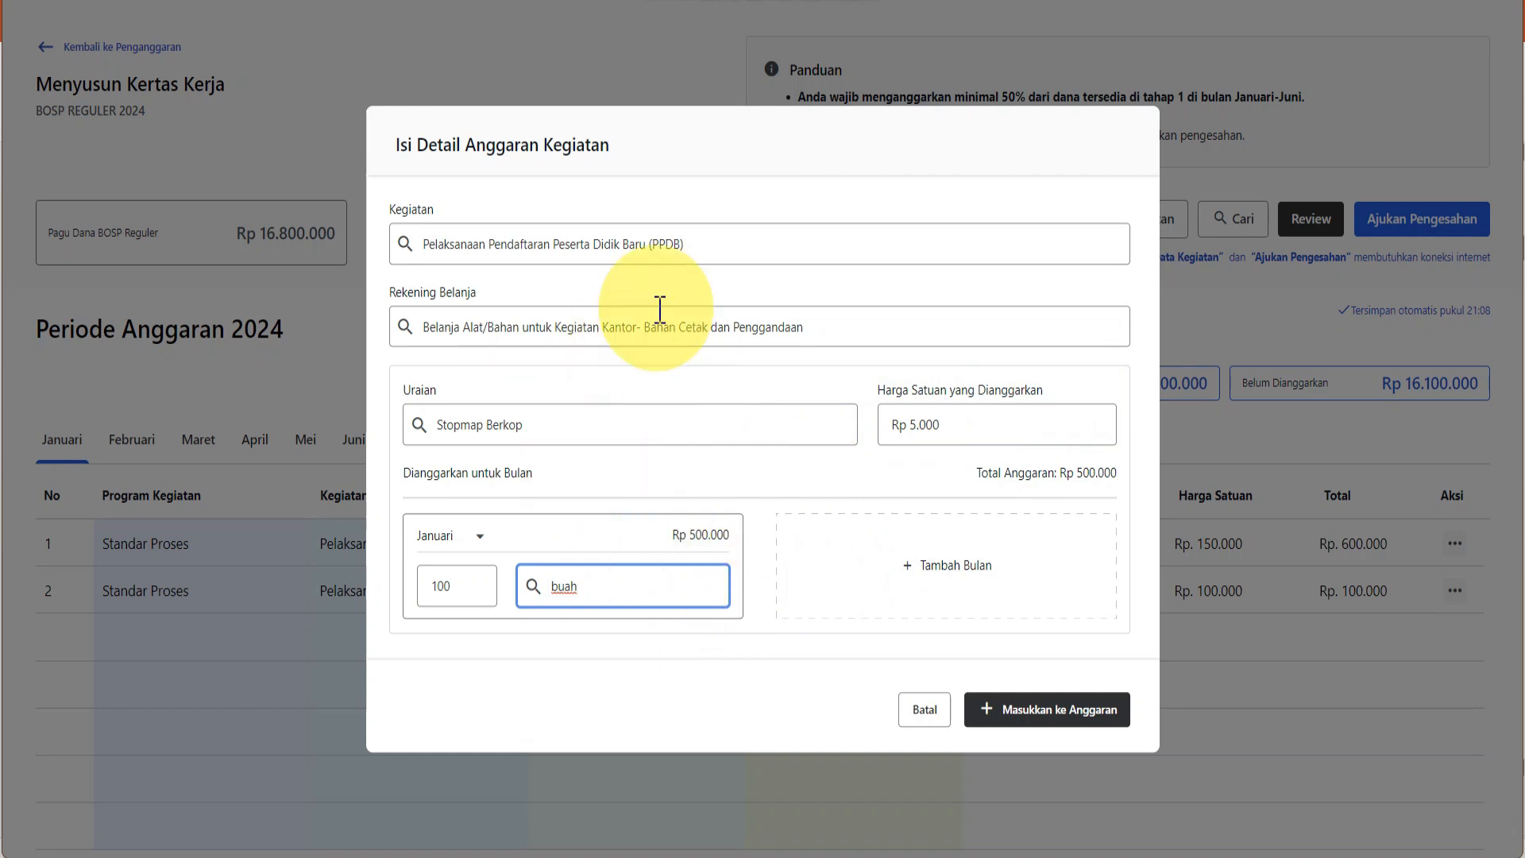
left_click(1041, 723)
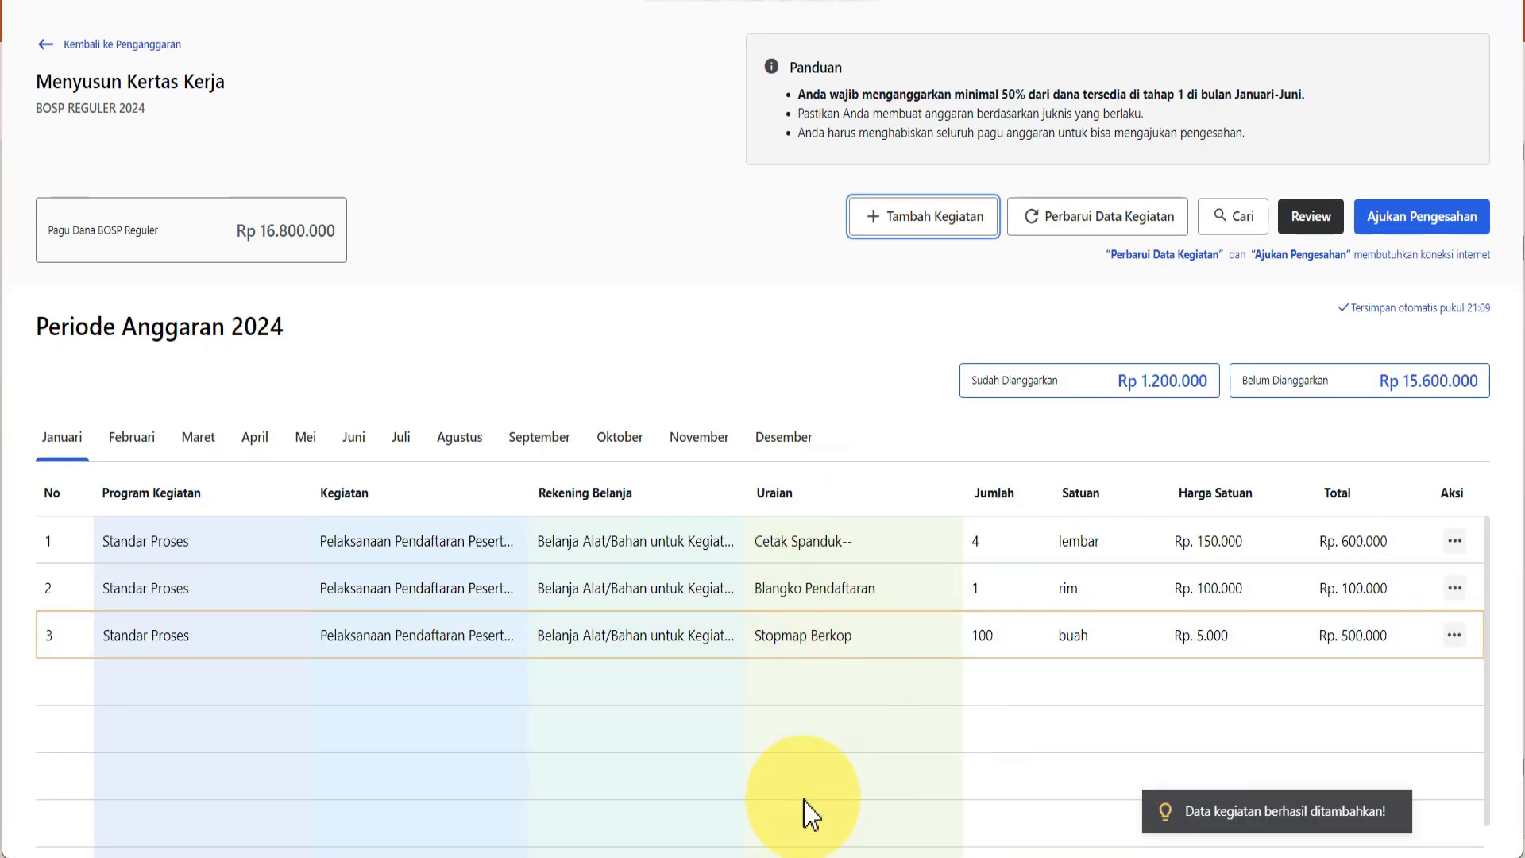
Switch to the Excel plan and select the Cetak Brosur PPD description
left_click(723, 848)
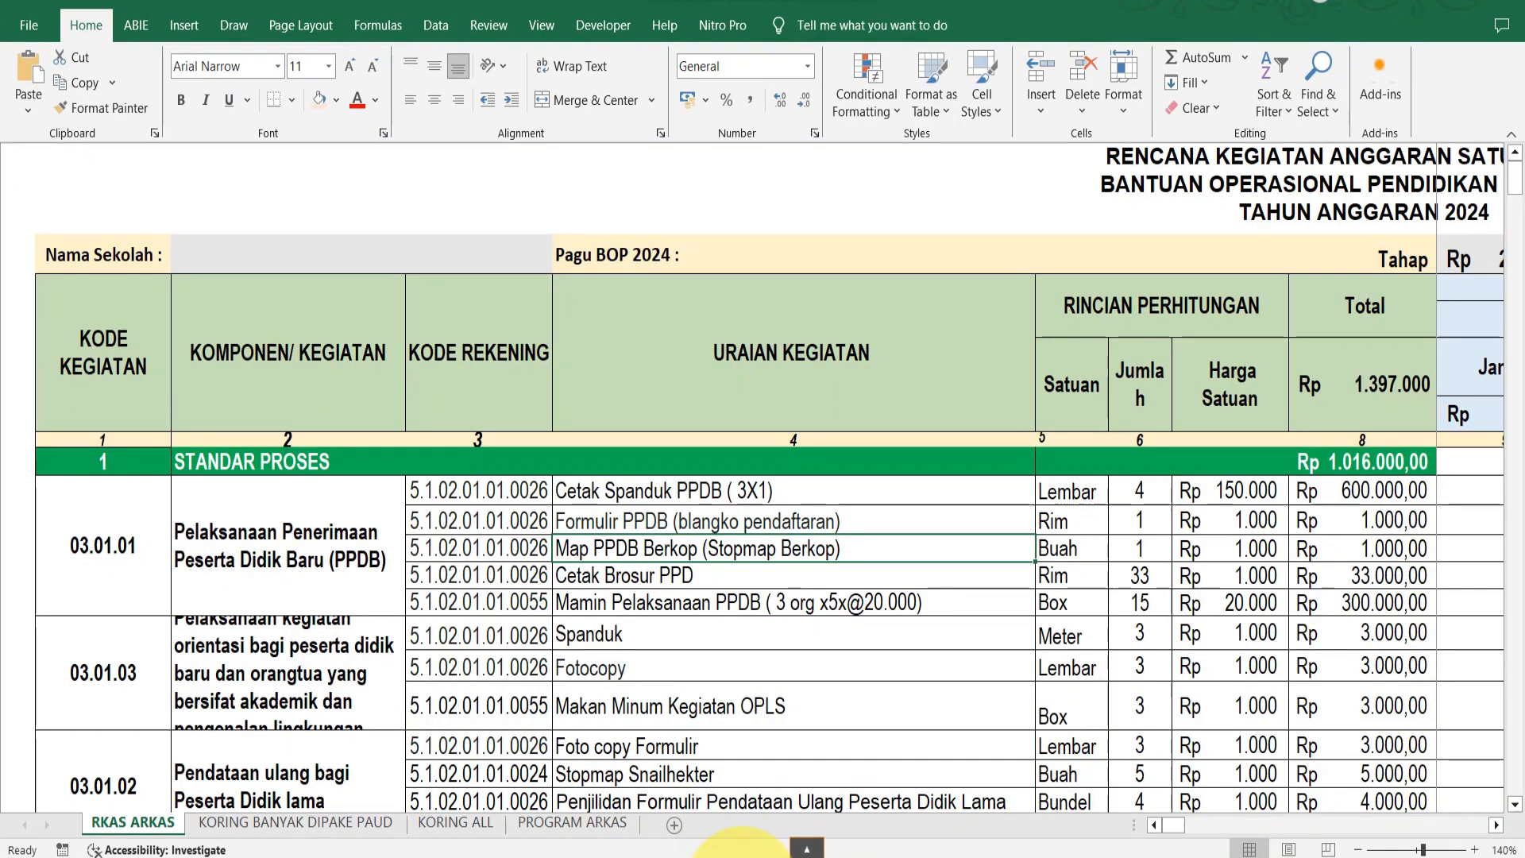
left_click(669, 592)
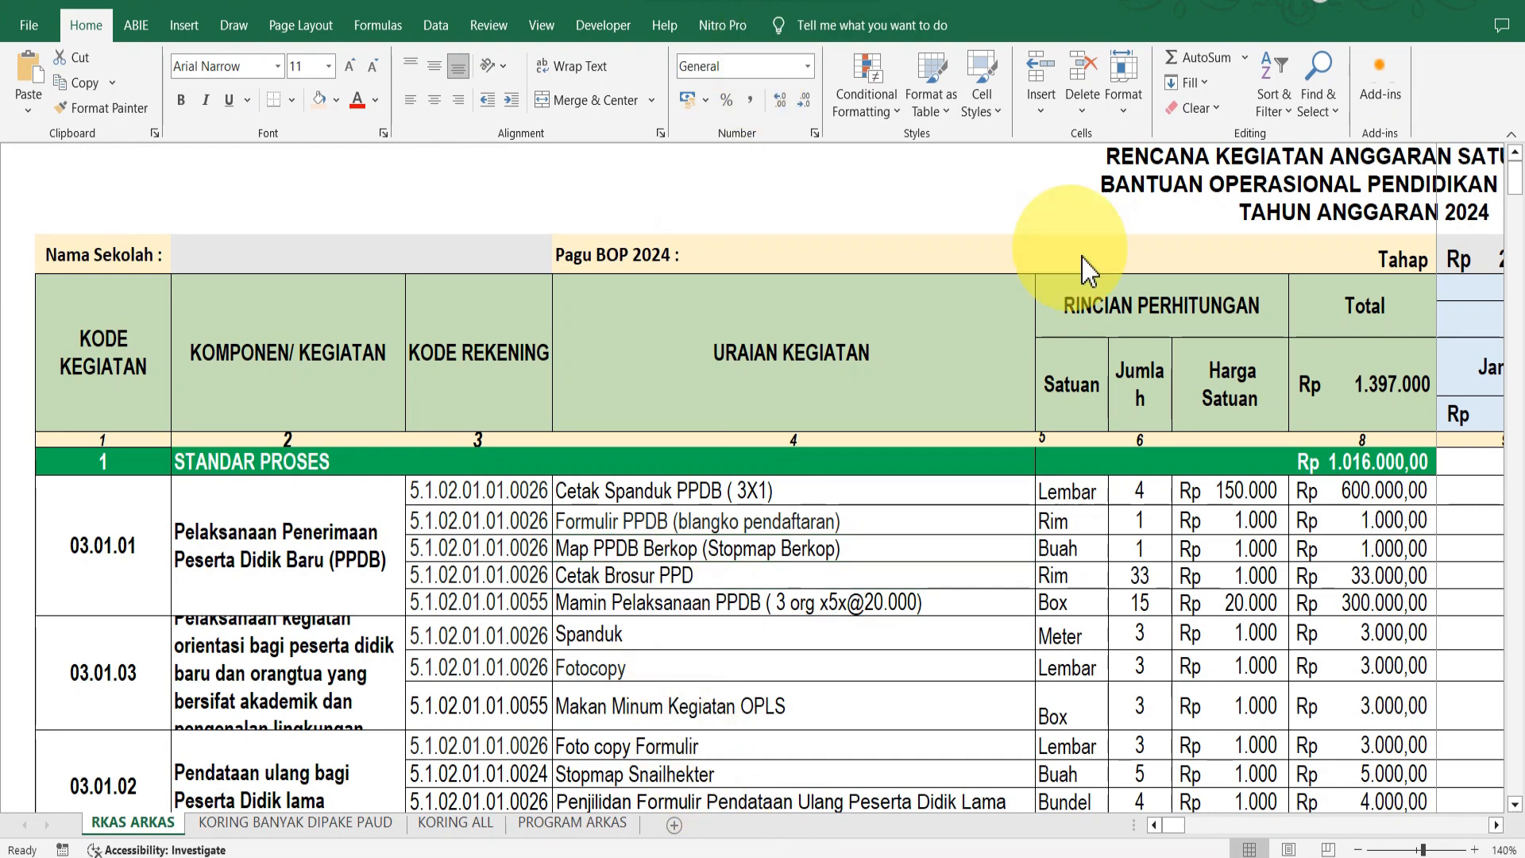
left_click(624, 580)
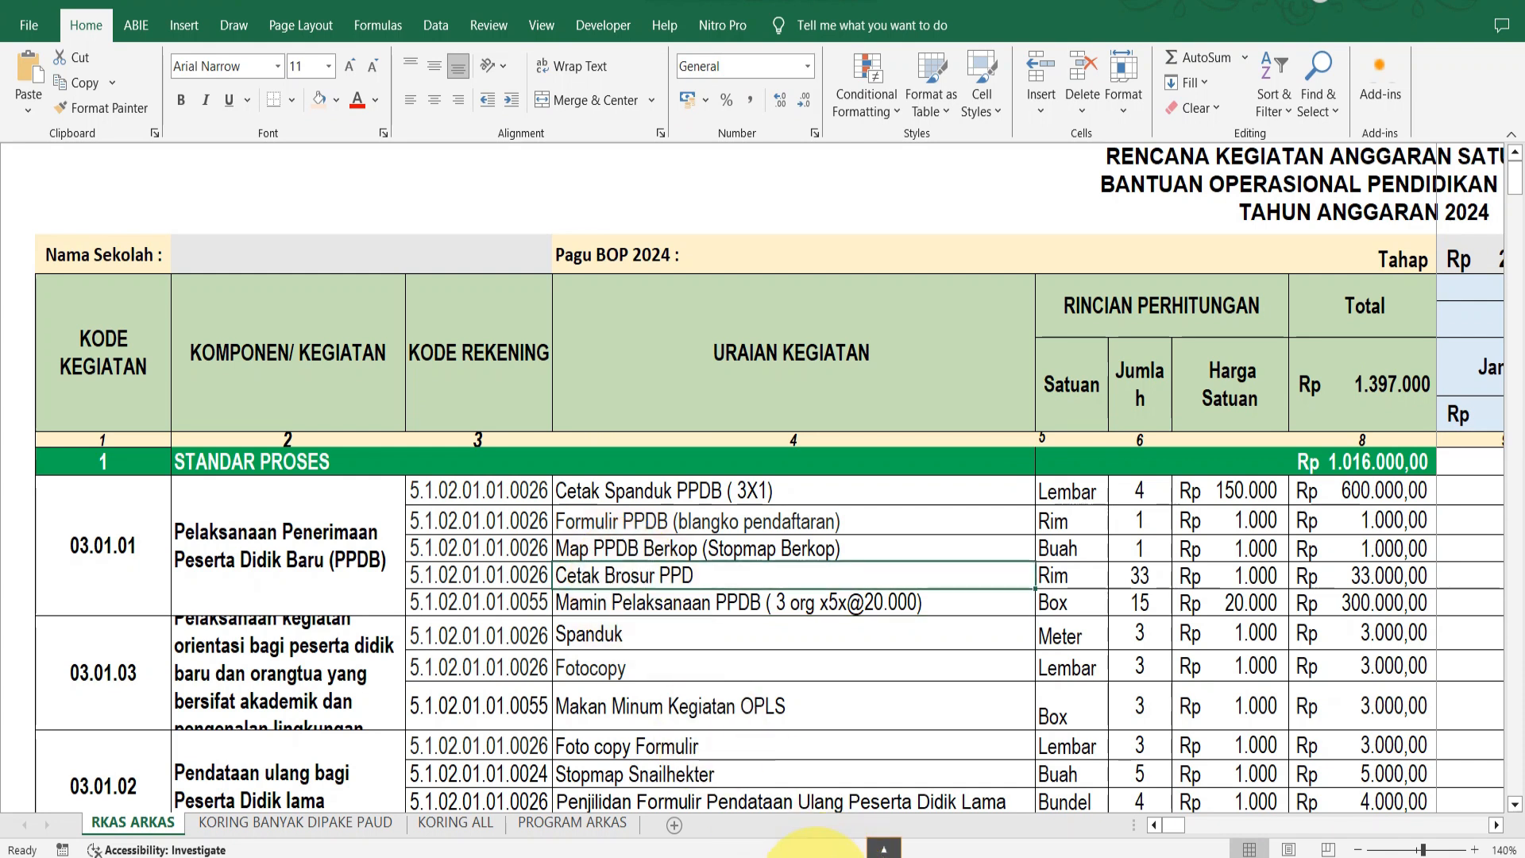
Return to ARKAS and create a new PPDB activity entry with the Kegiatan Kantor- Bahan Cetak dan Penggandaan expense account
mouse_move(734, 853)
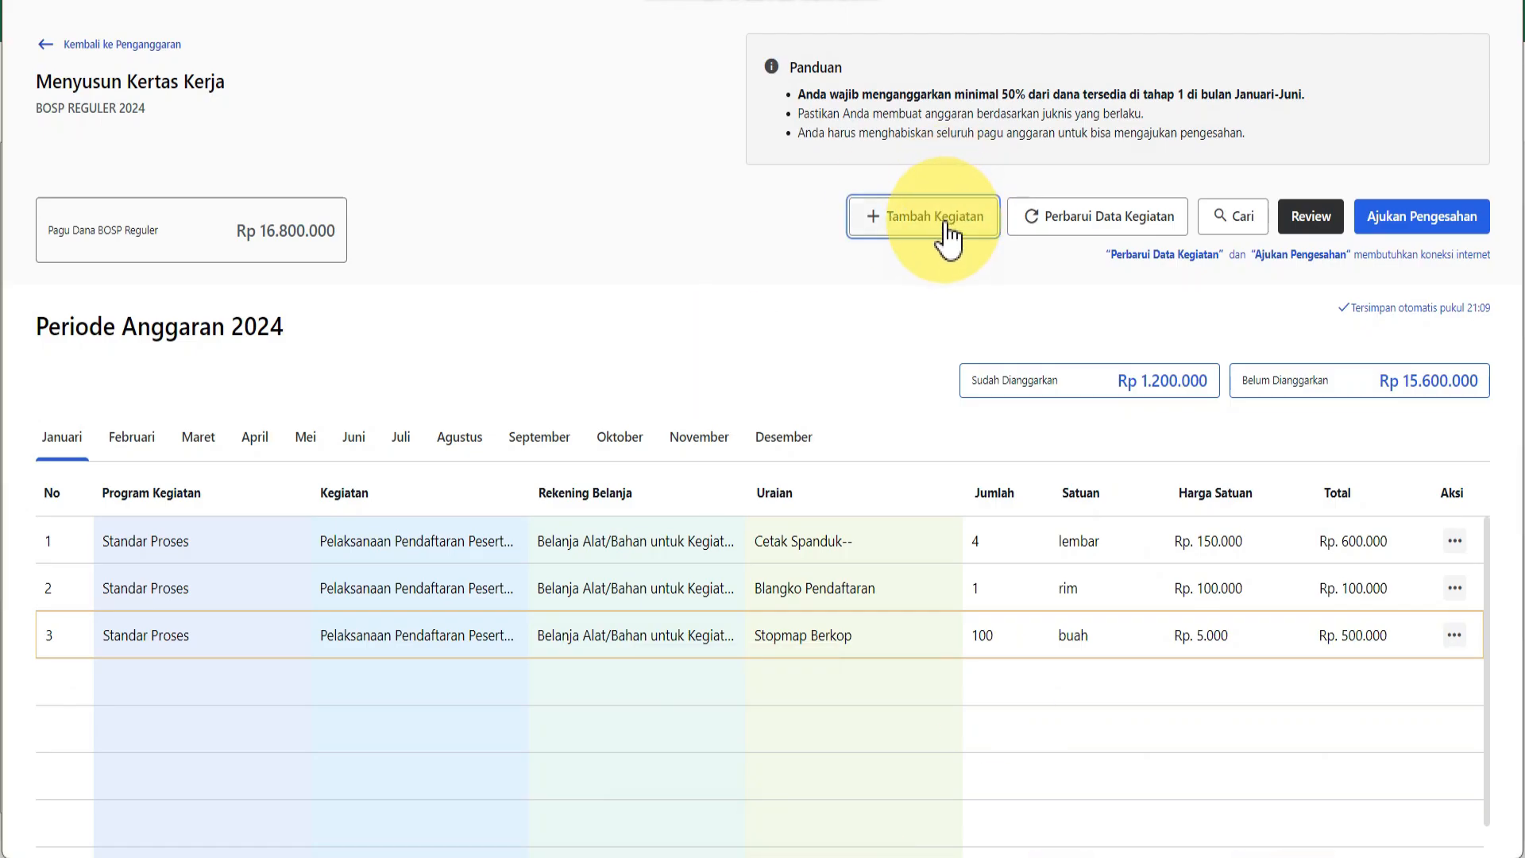
left_click(944, 226)
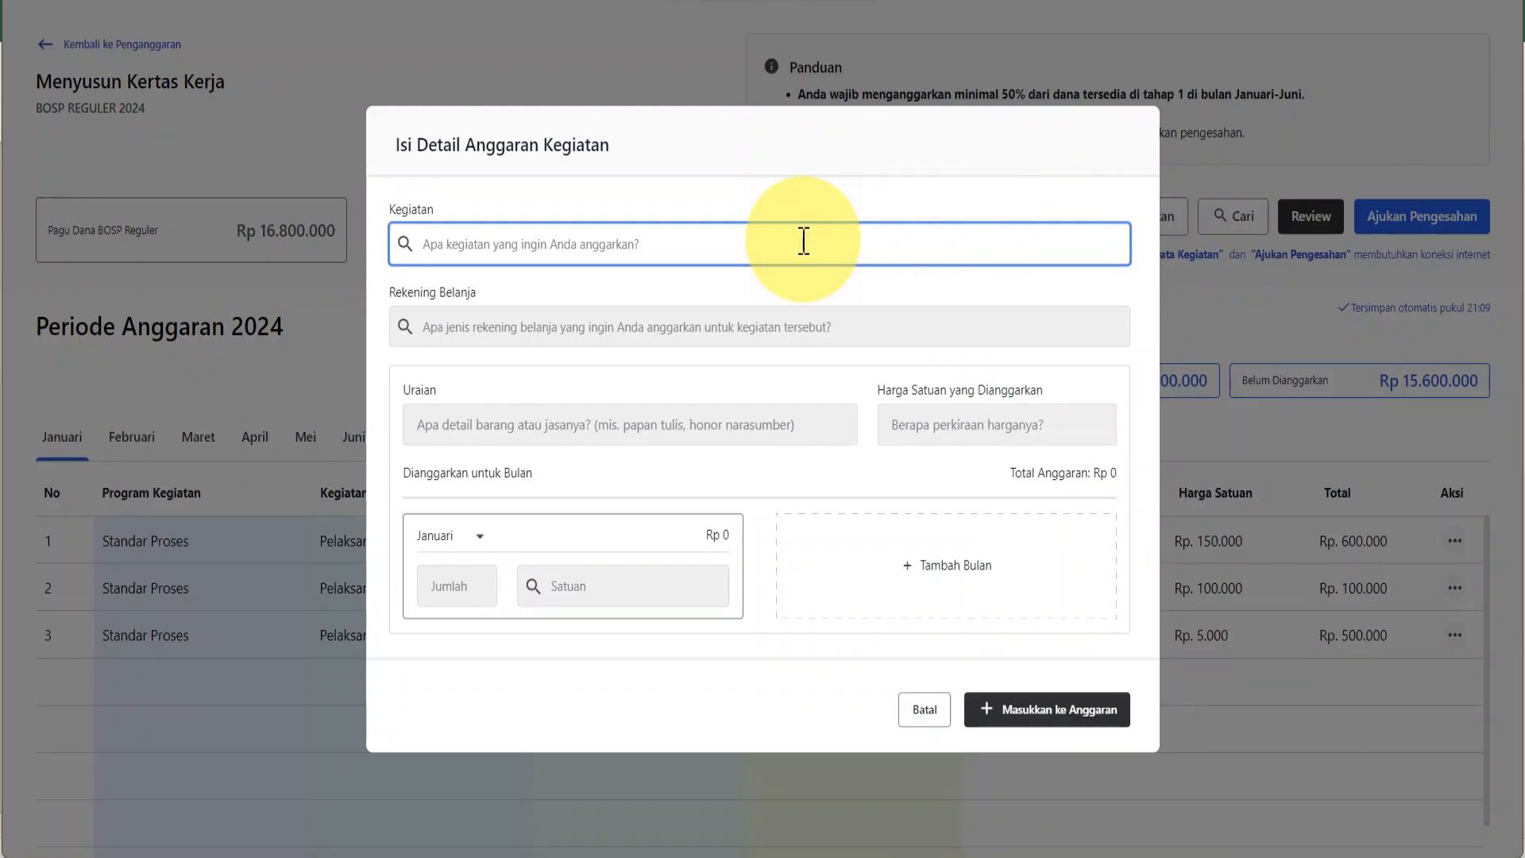
left_click(728, 241)
type("ppd")
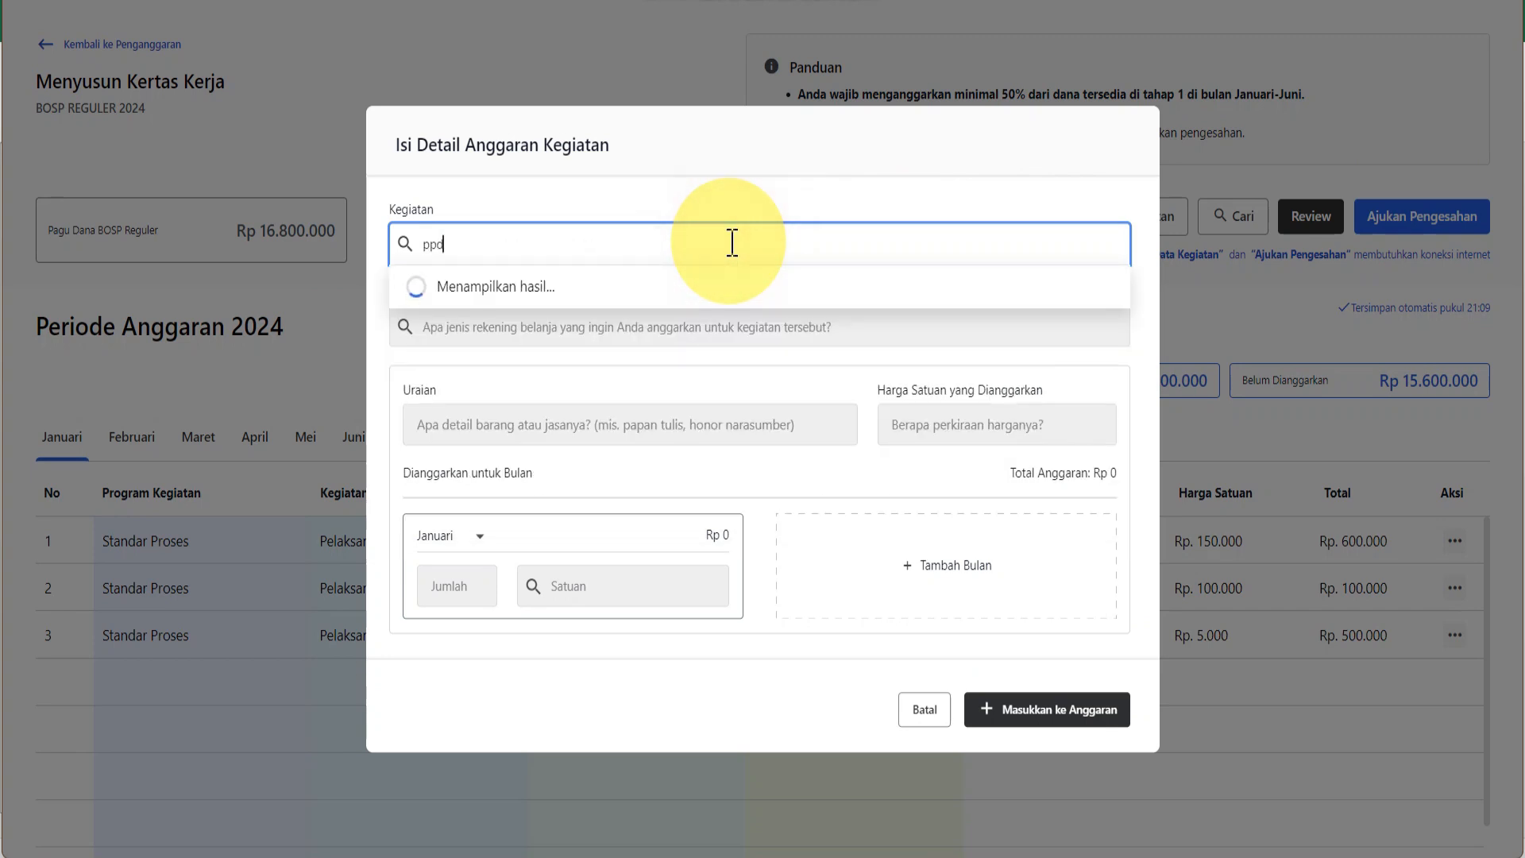
type("b")
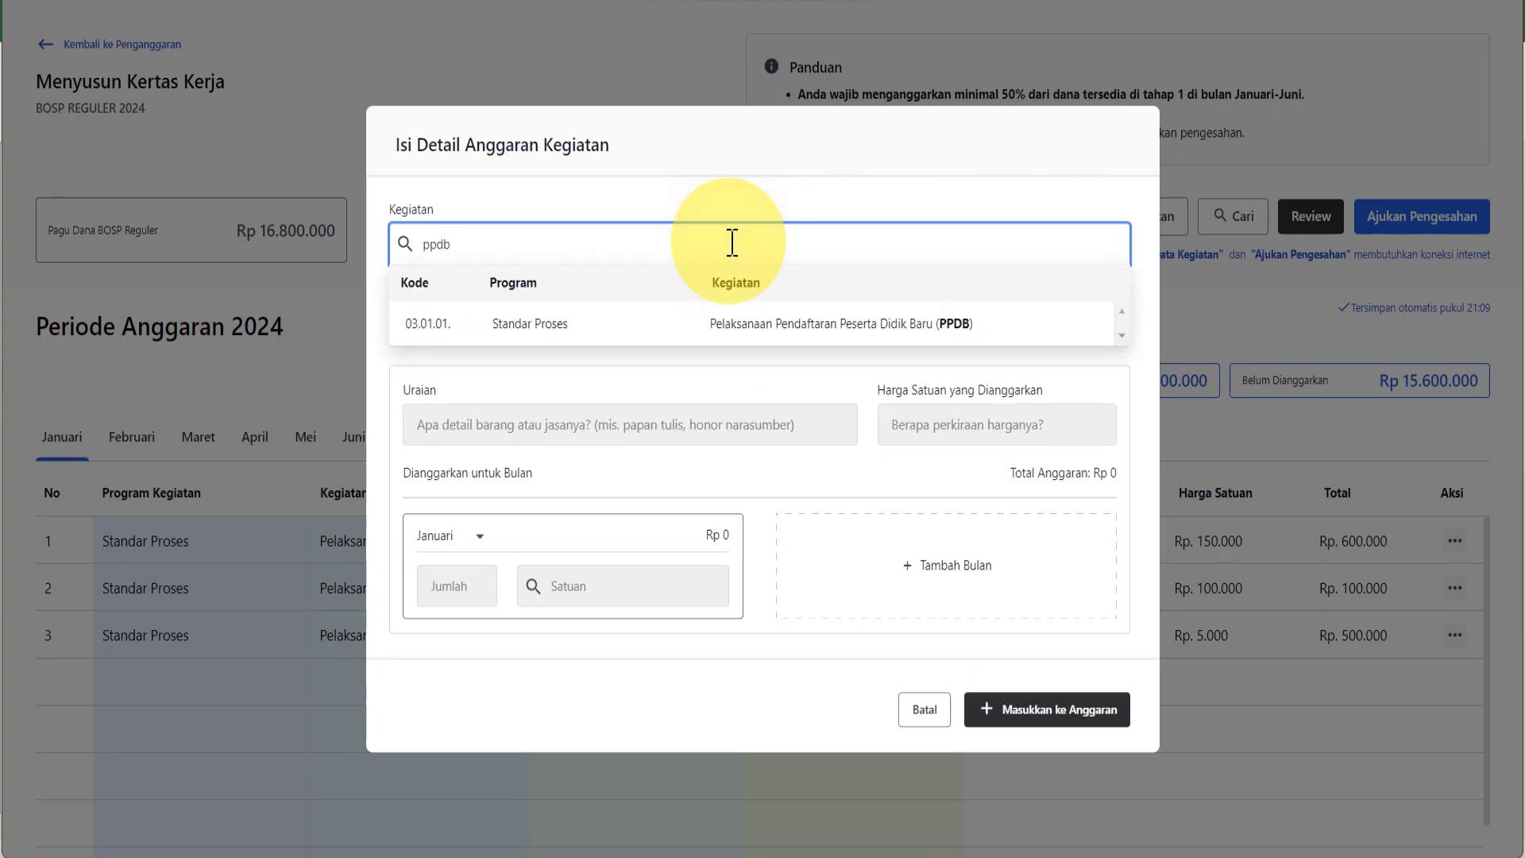
left_click(762, 316)
left_click(627, 341)
type("ce")
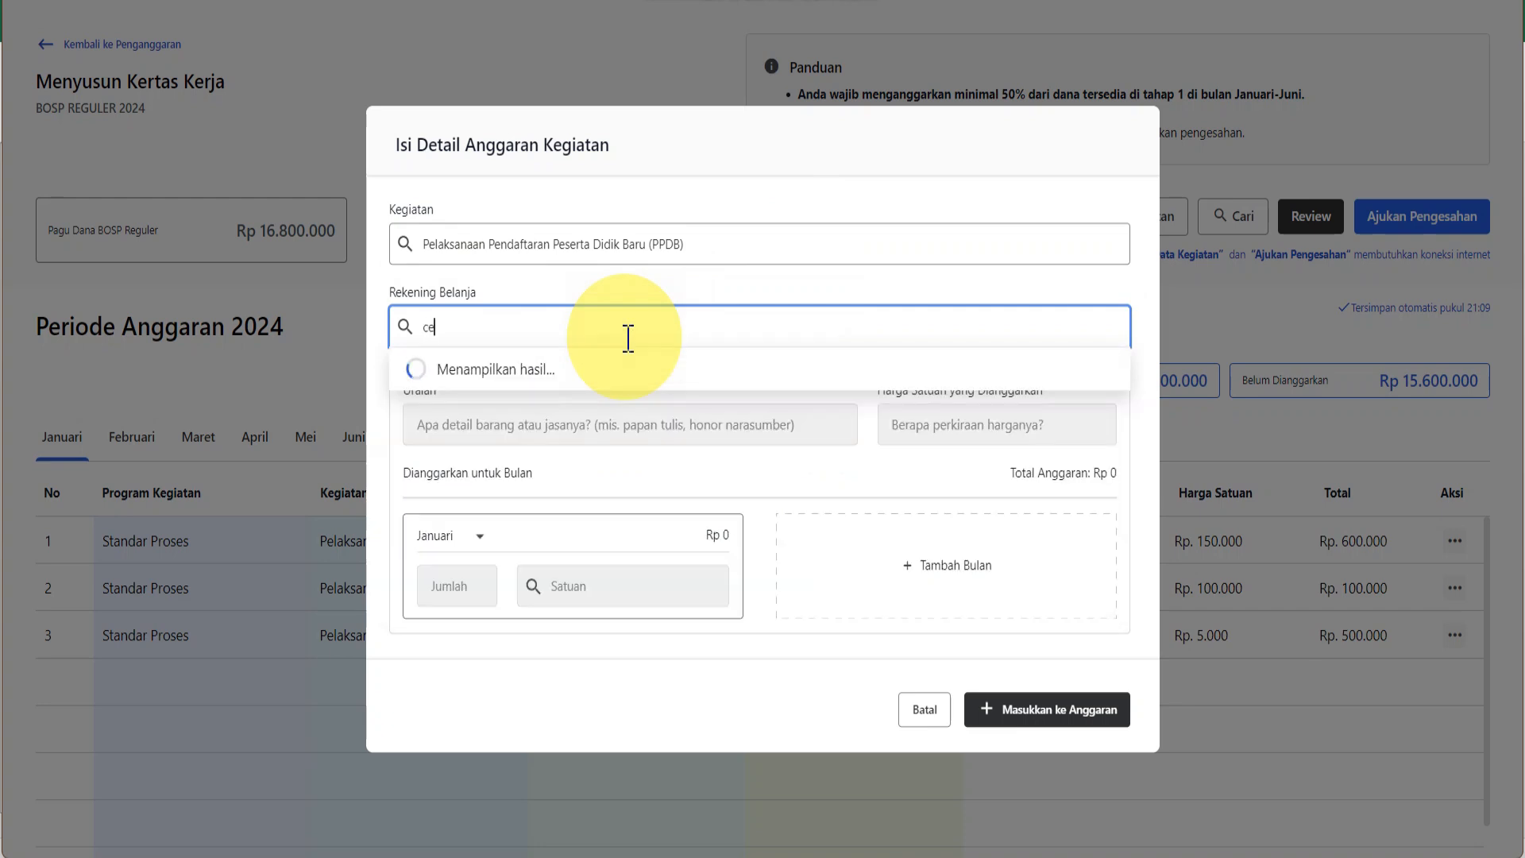
type("t")
left_click(746, 401)
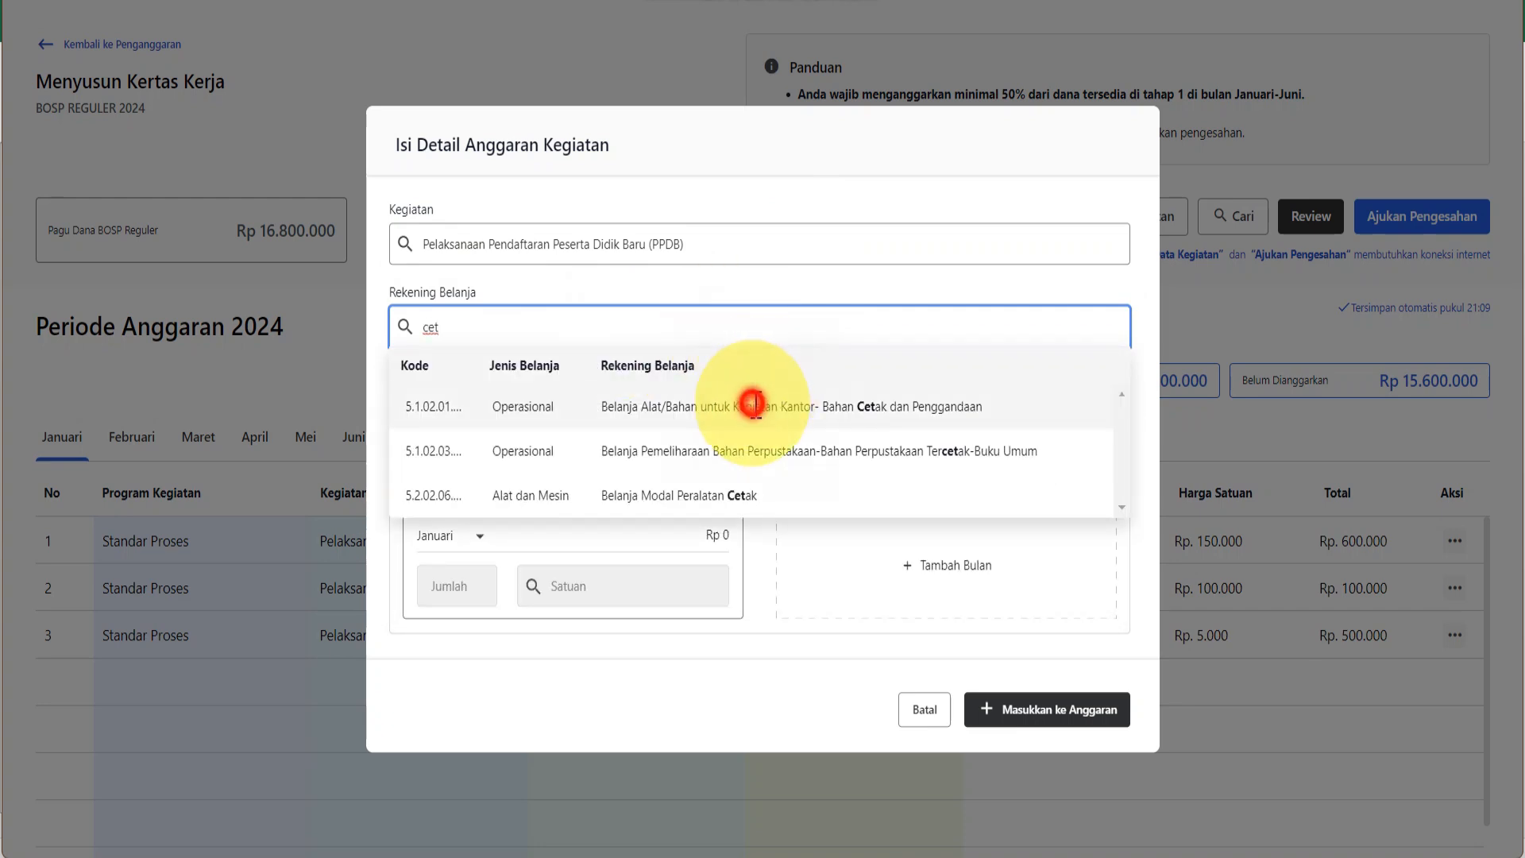
Search the item descriptions for bros, choose cetak brosur, and set its unit price to Rp 100.000
left_click(681, 430)
type("bros")
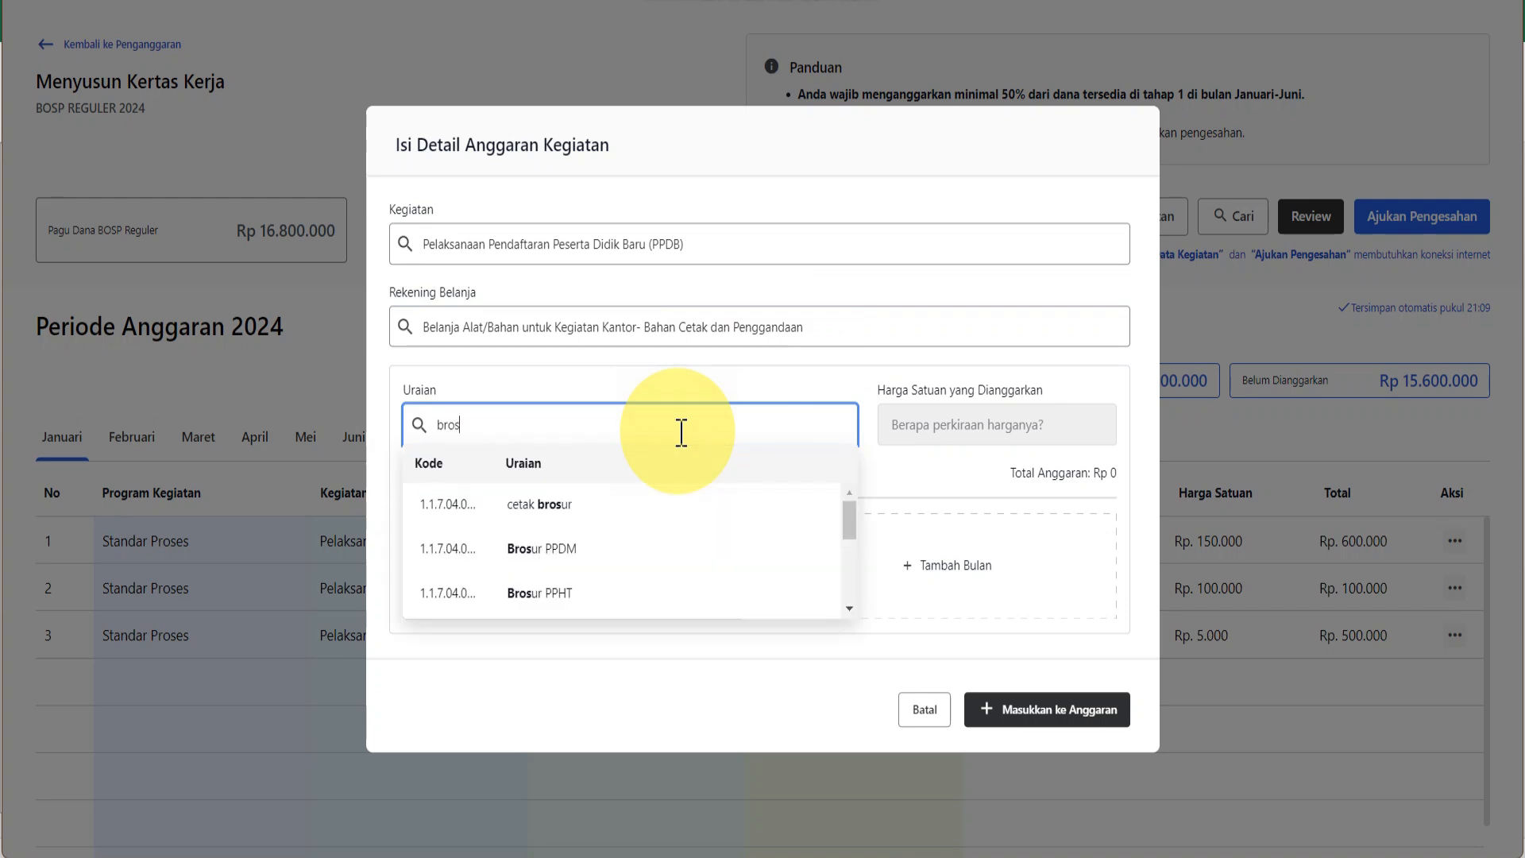
left_click(601, 520)
left_click(1039, 438)
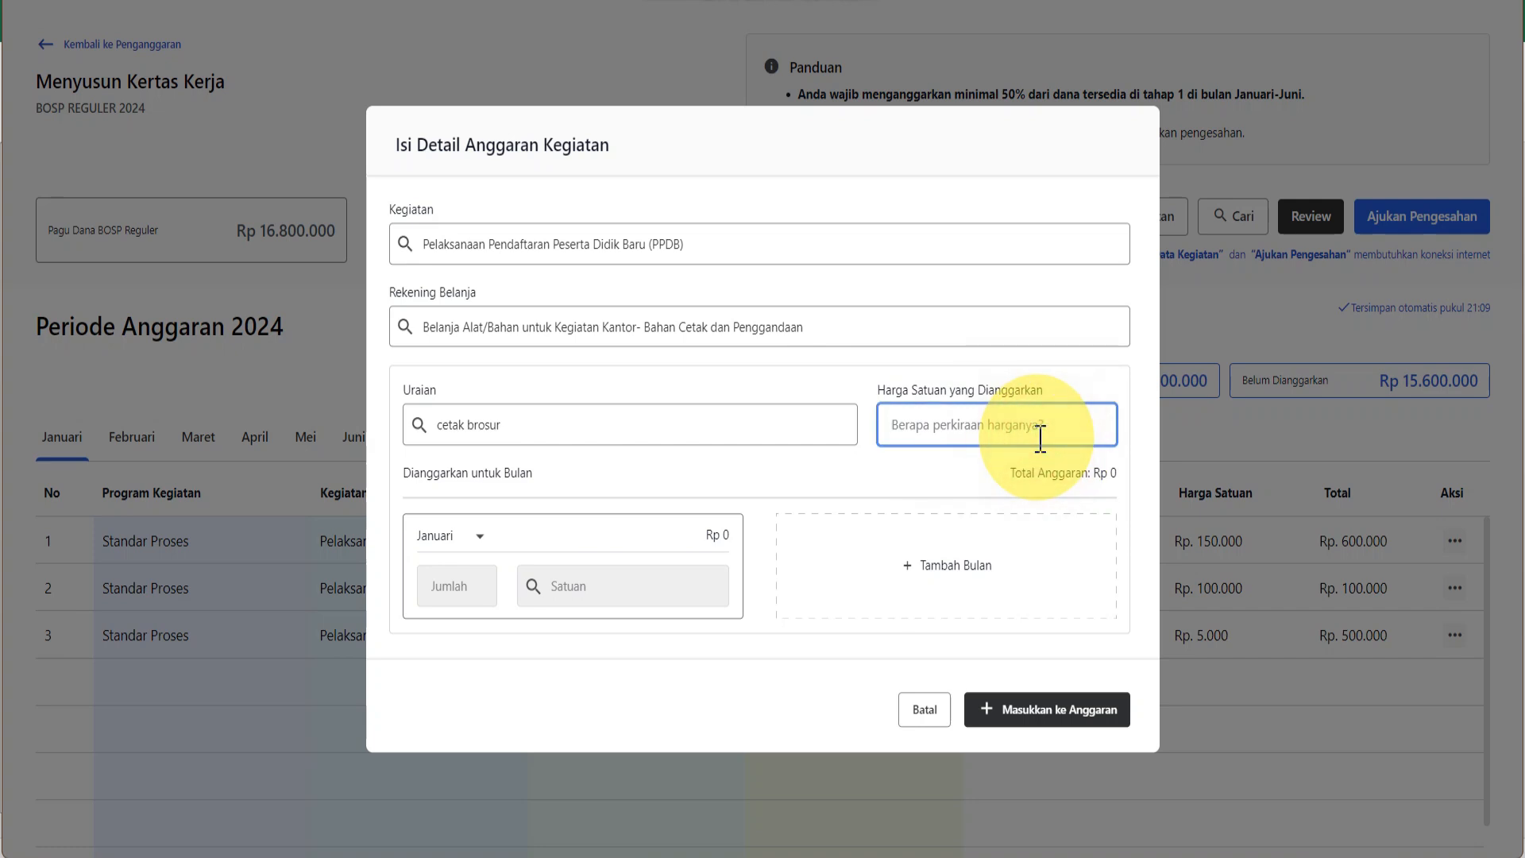
type("100.000")
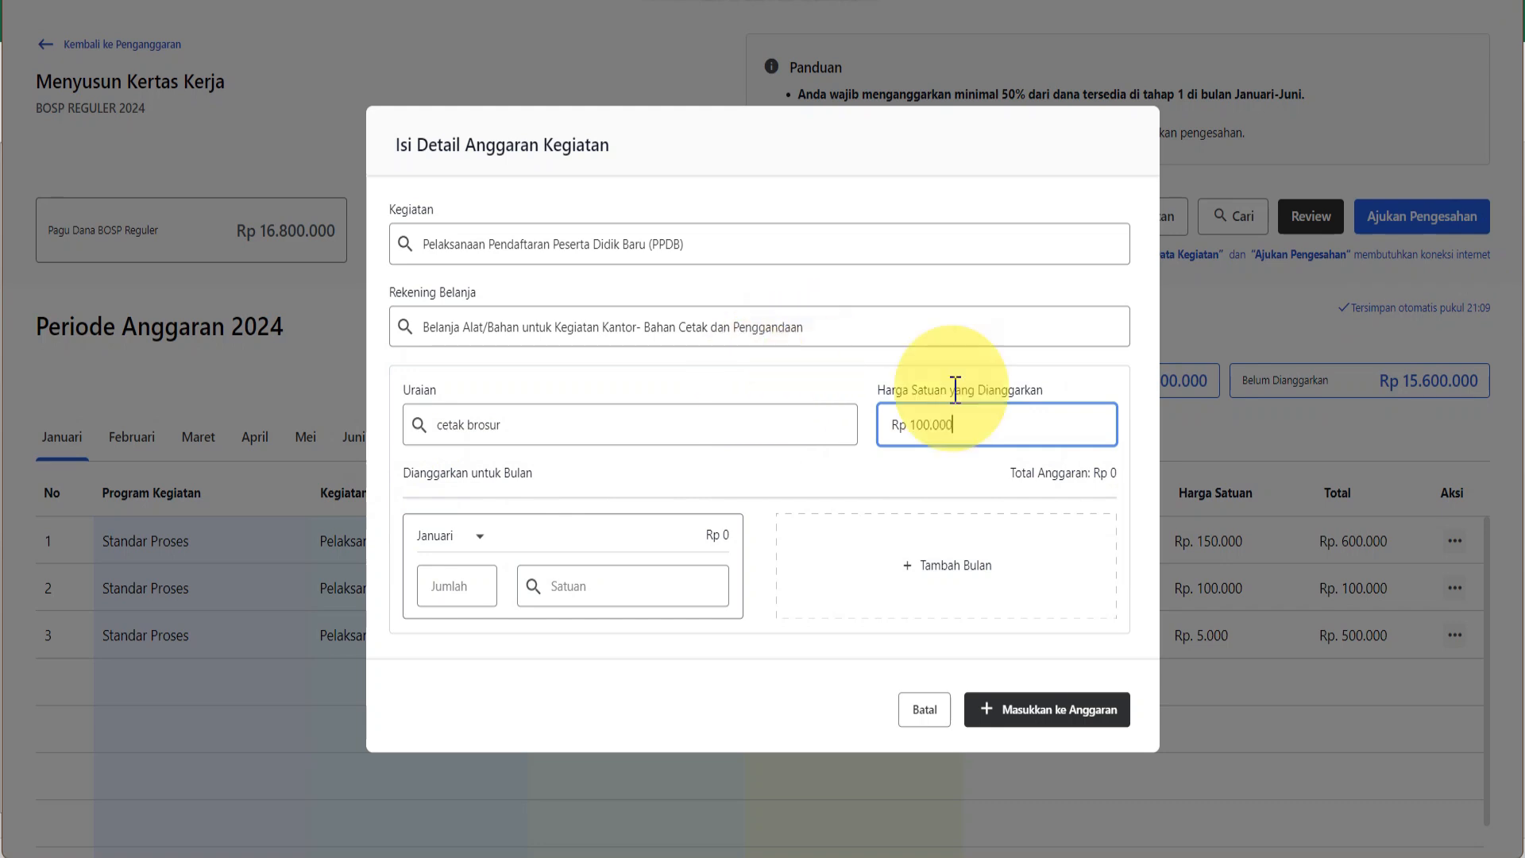
Set the January quantity to 1 with rim as the unit, and add the cetak brosur item to the budget
left_click(474, 580)
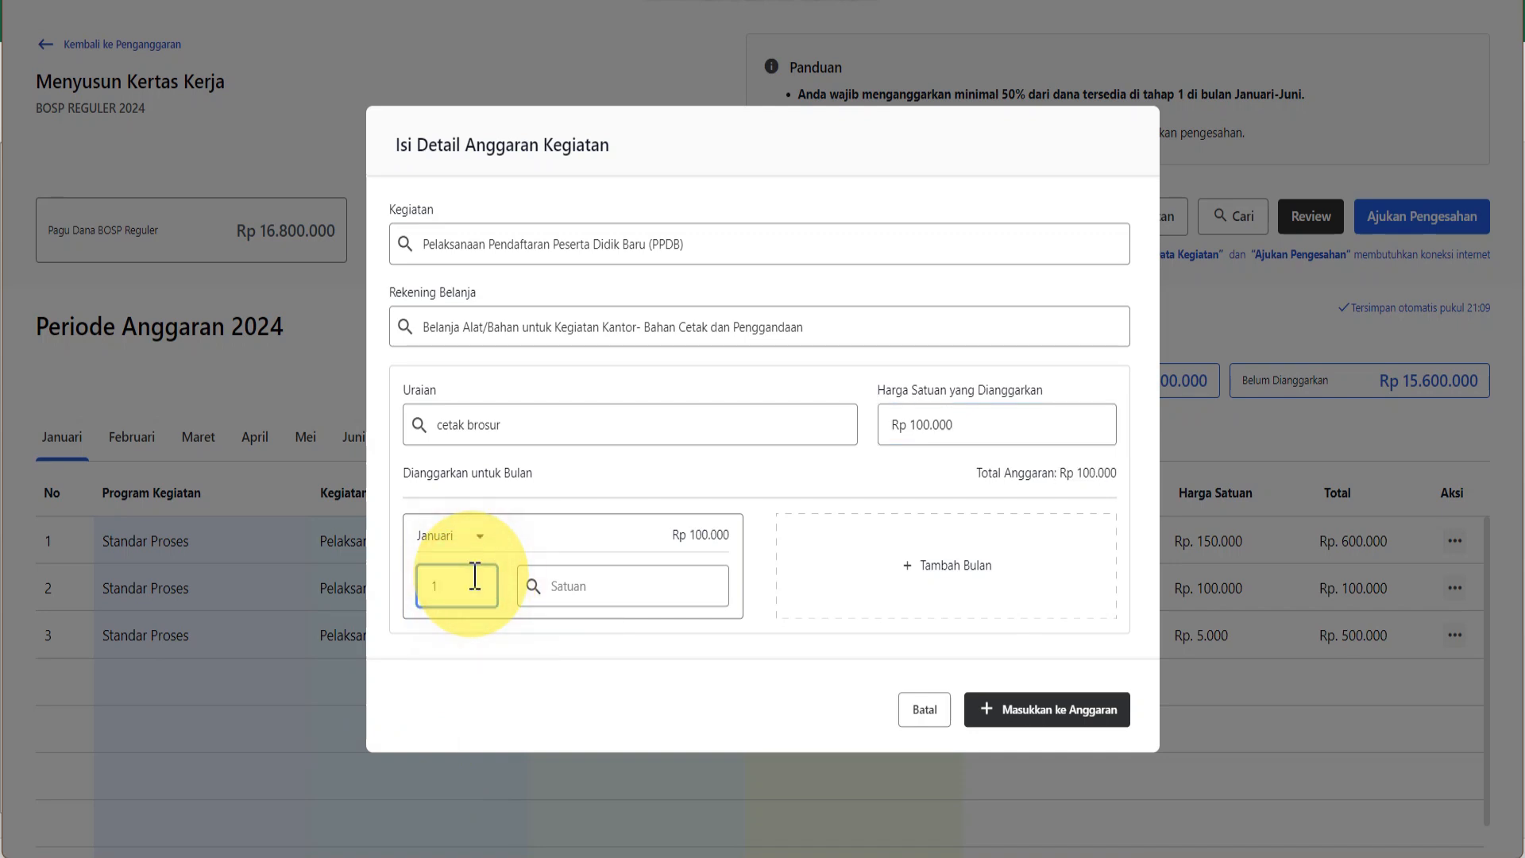
type("1")
left_click(573, 586)
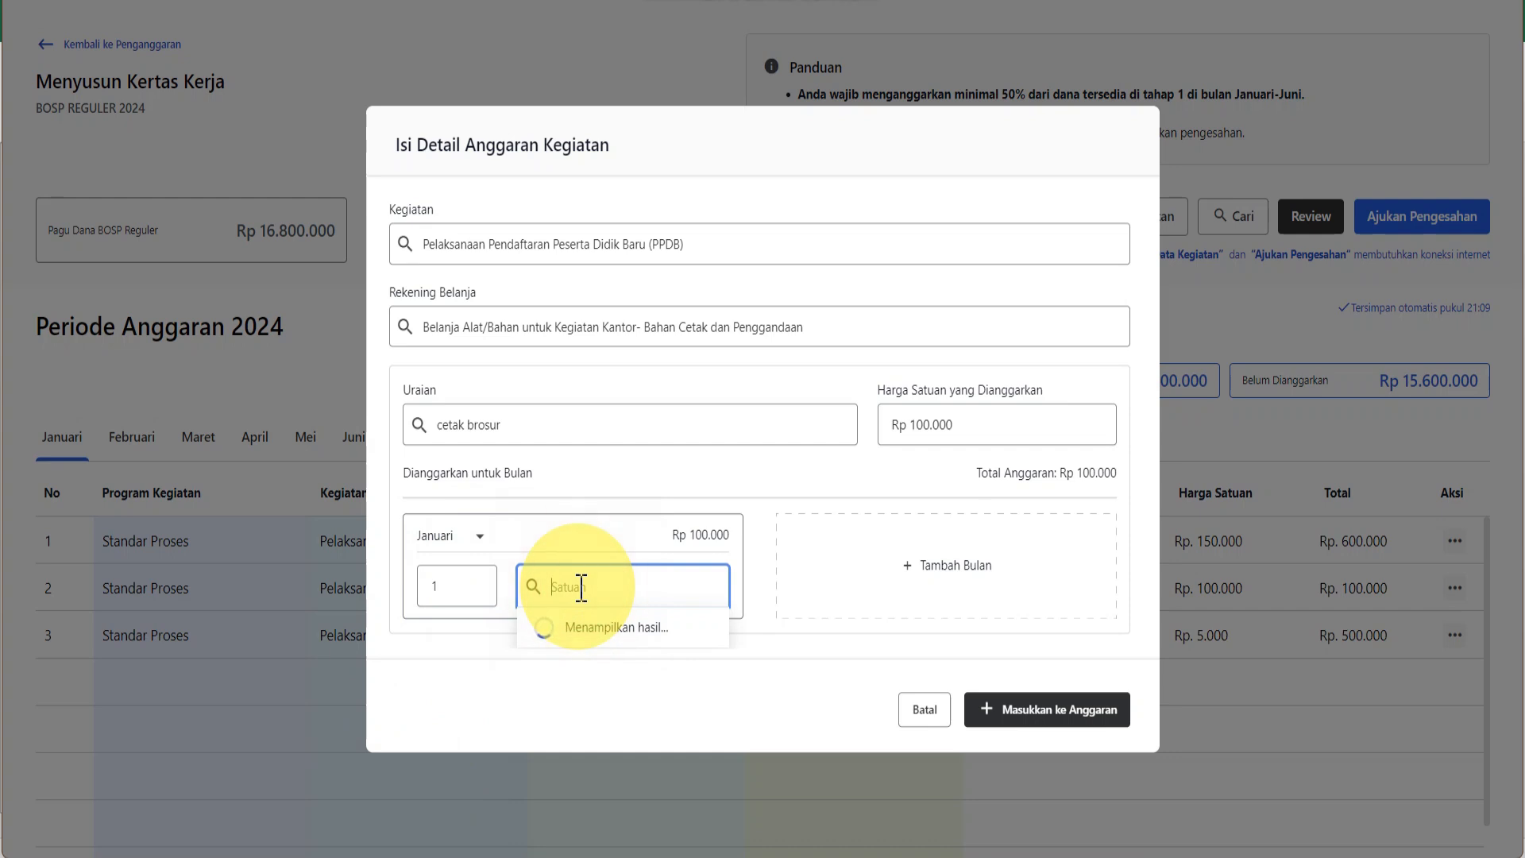
type("rim")
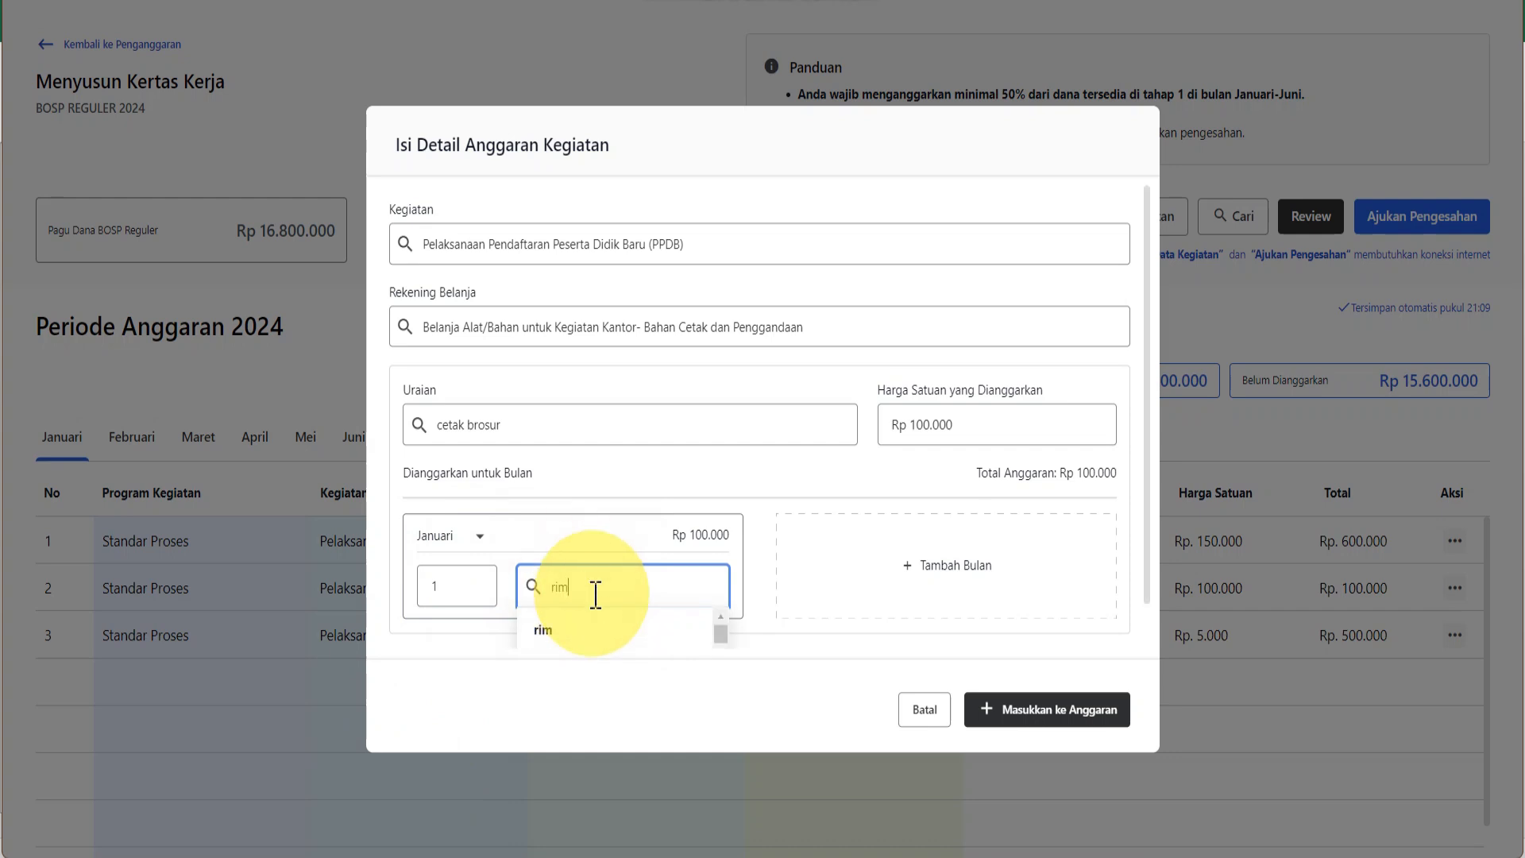
left_click(610, 649)
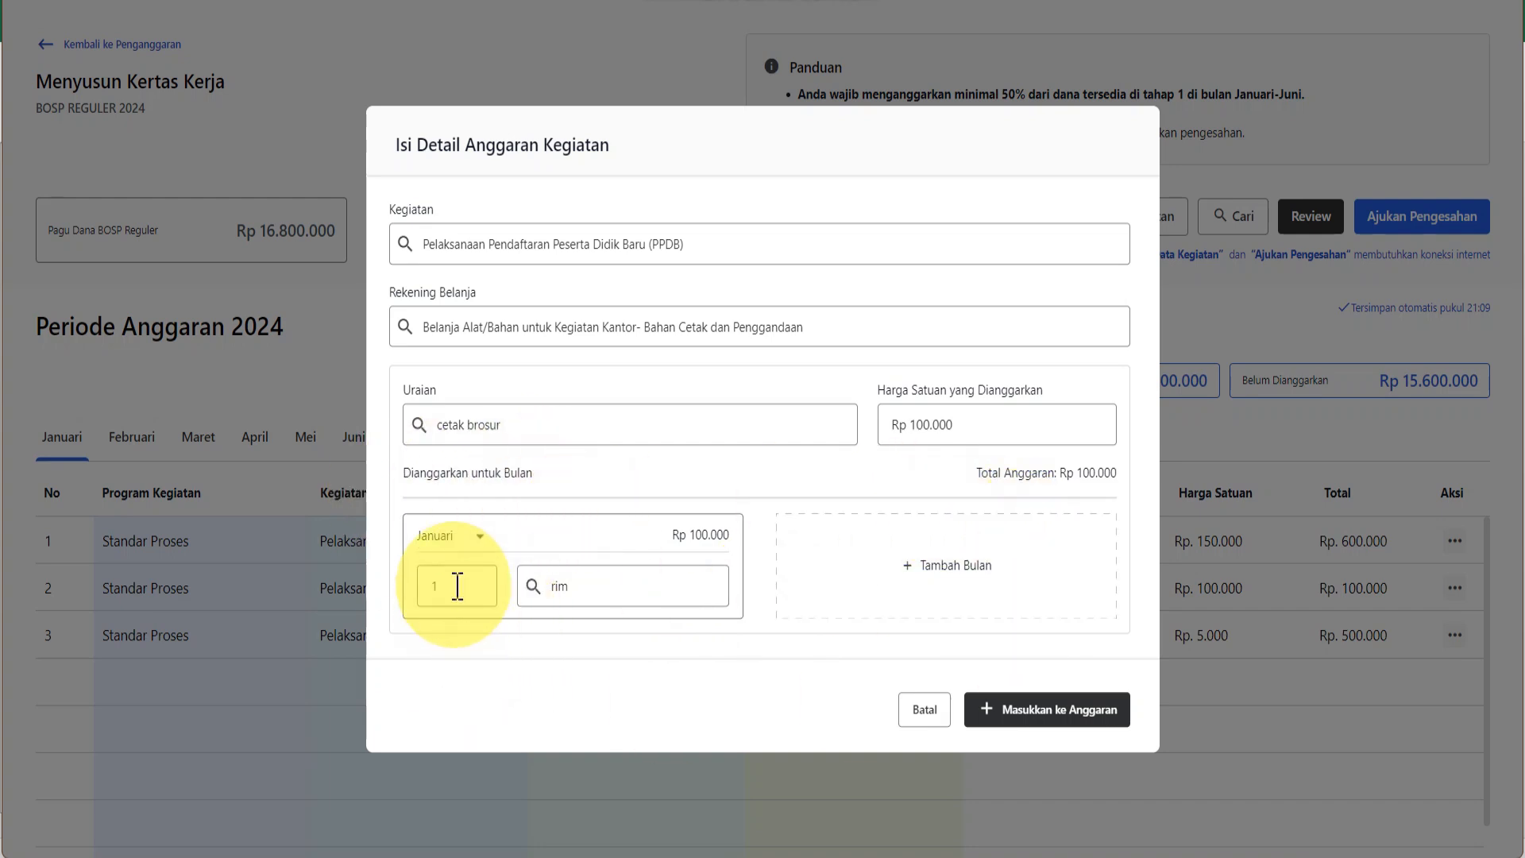
left_click(917, 424)
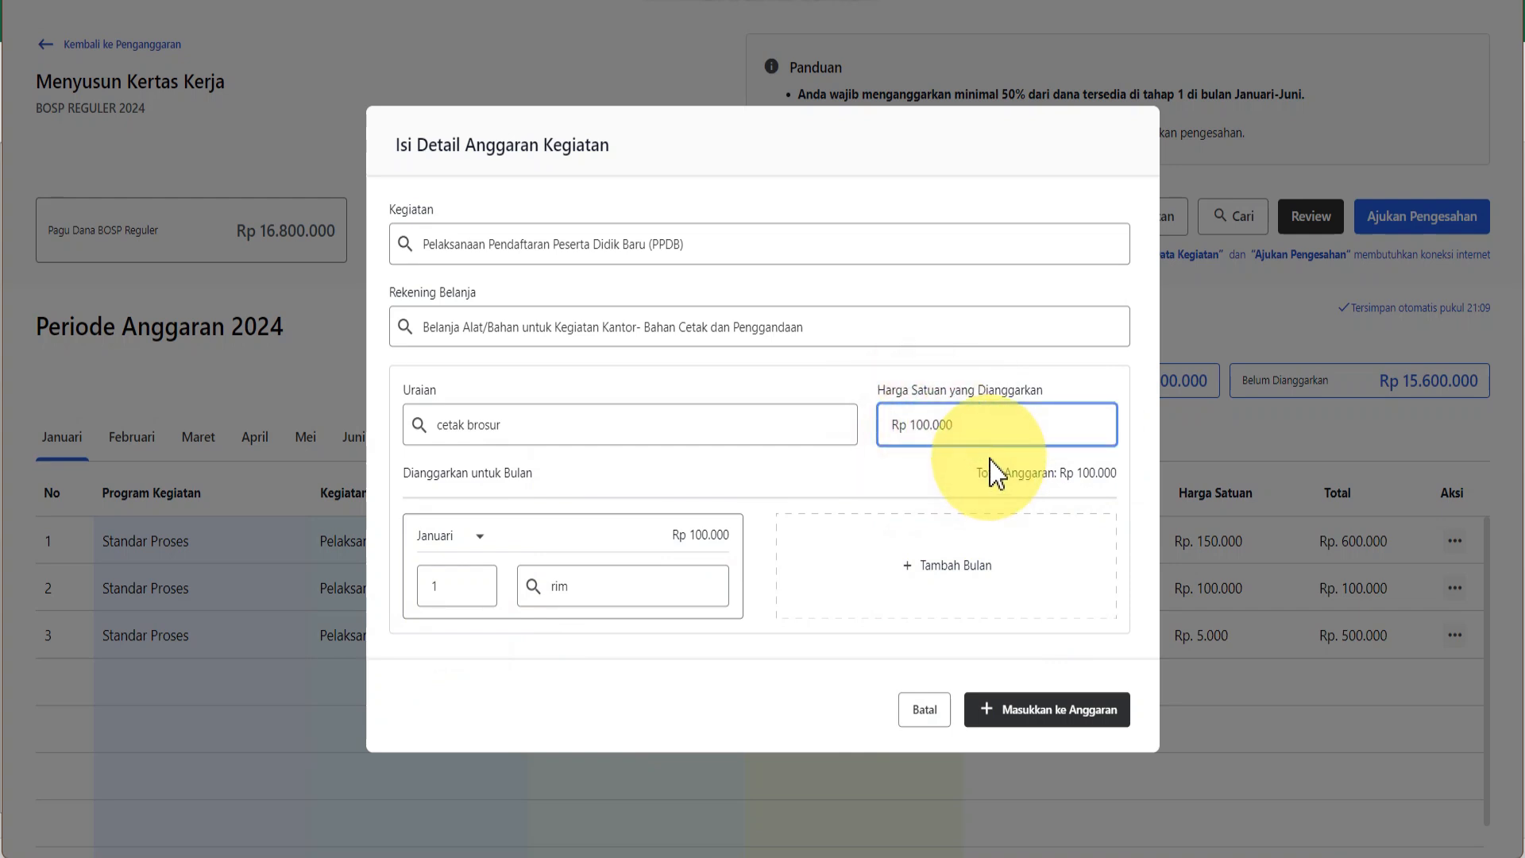
left_click(461, 588)
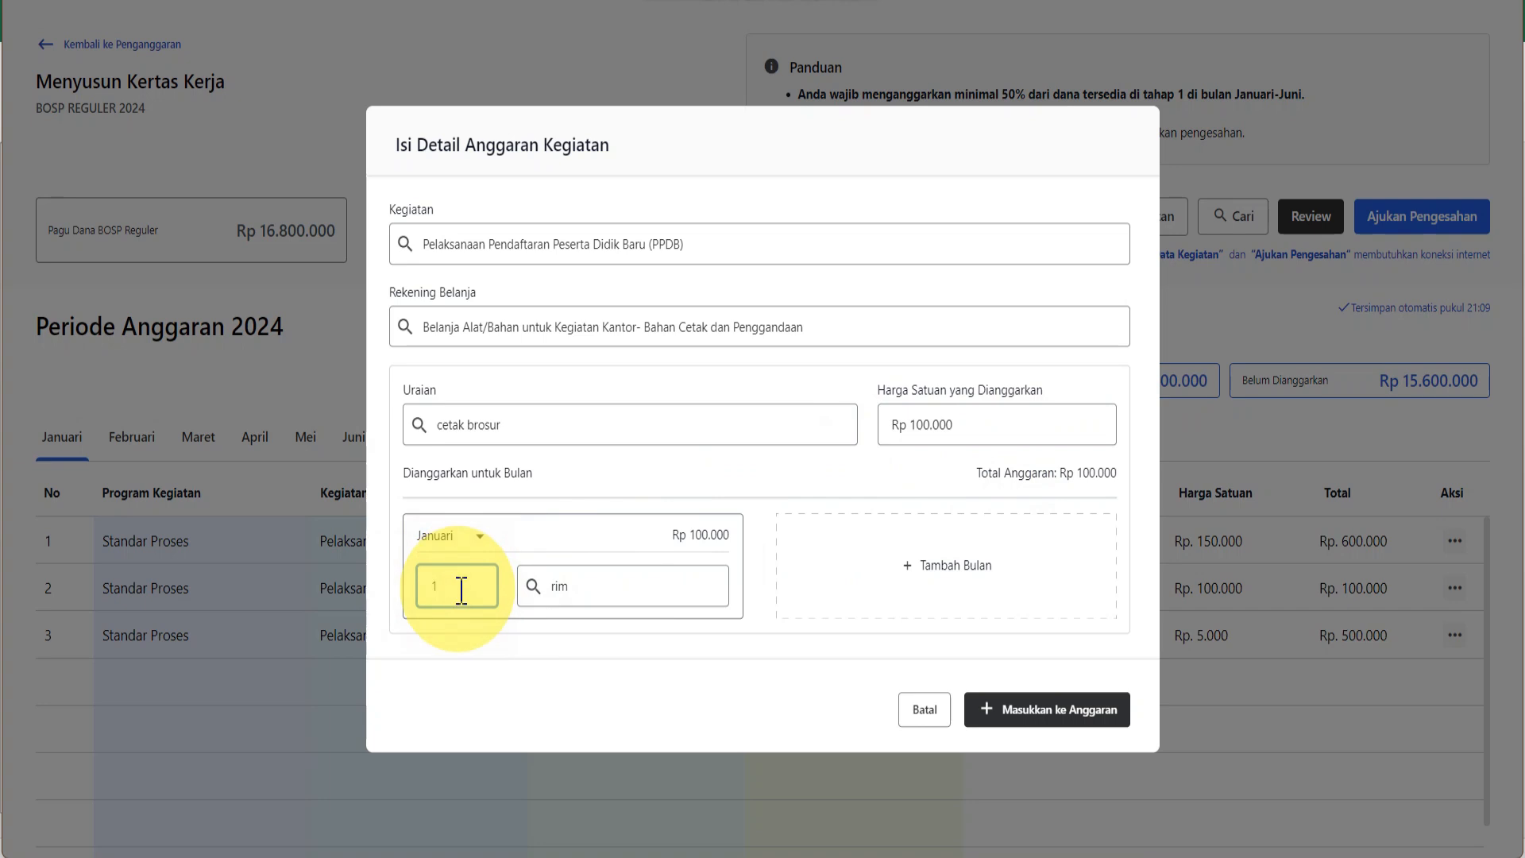
left_click(607, 580)
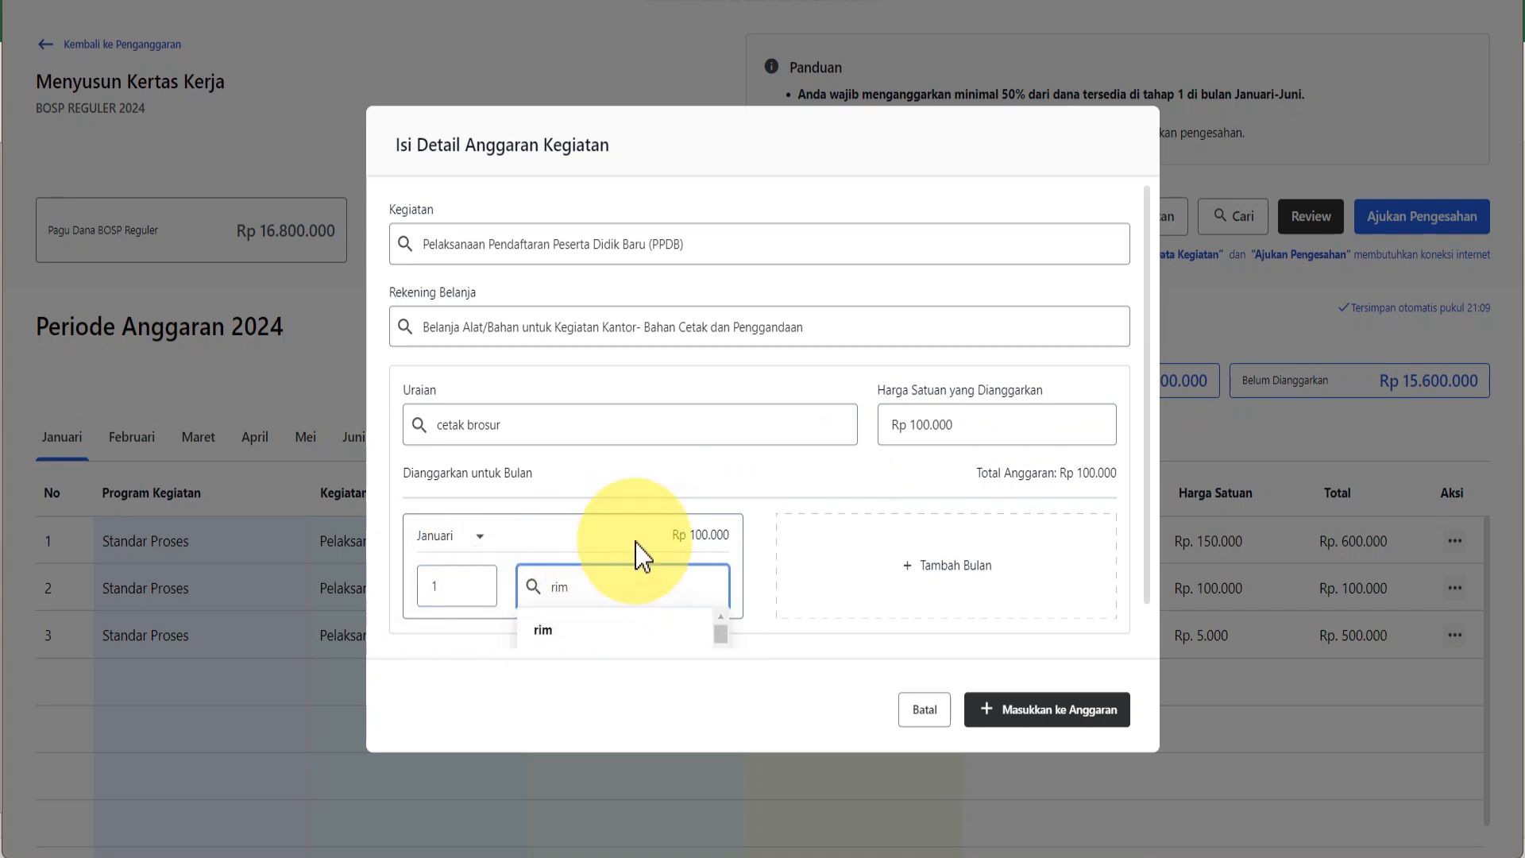
left_click(1081, 719)
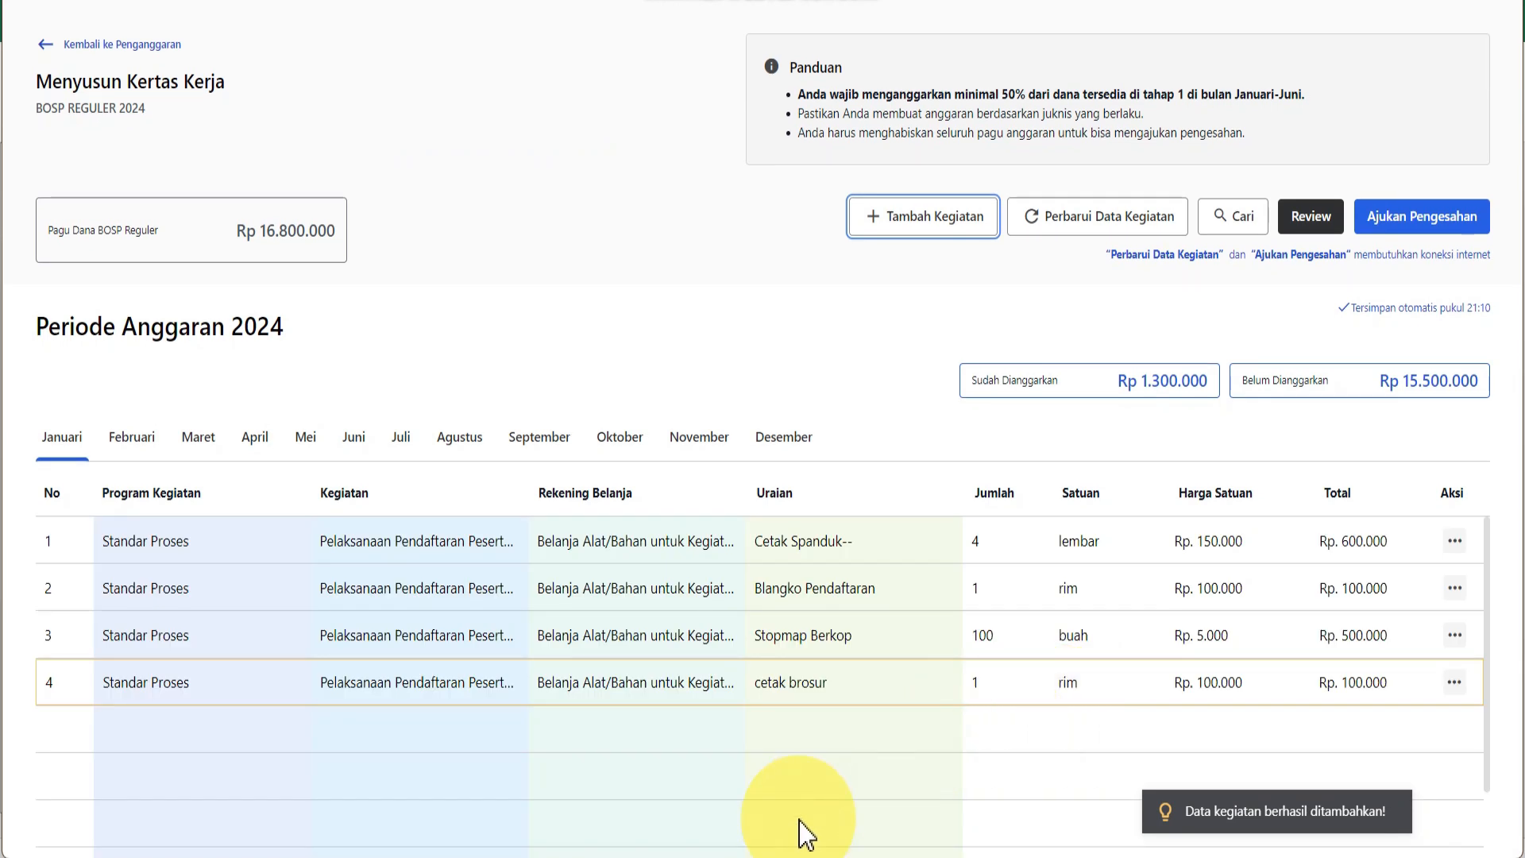
Switch to the Excel plan and select the Mamin Pelaksanaan PPDB description
left_click(749, 857)
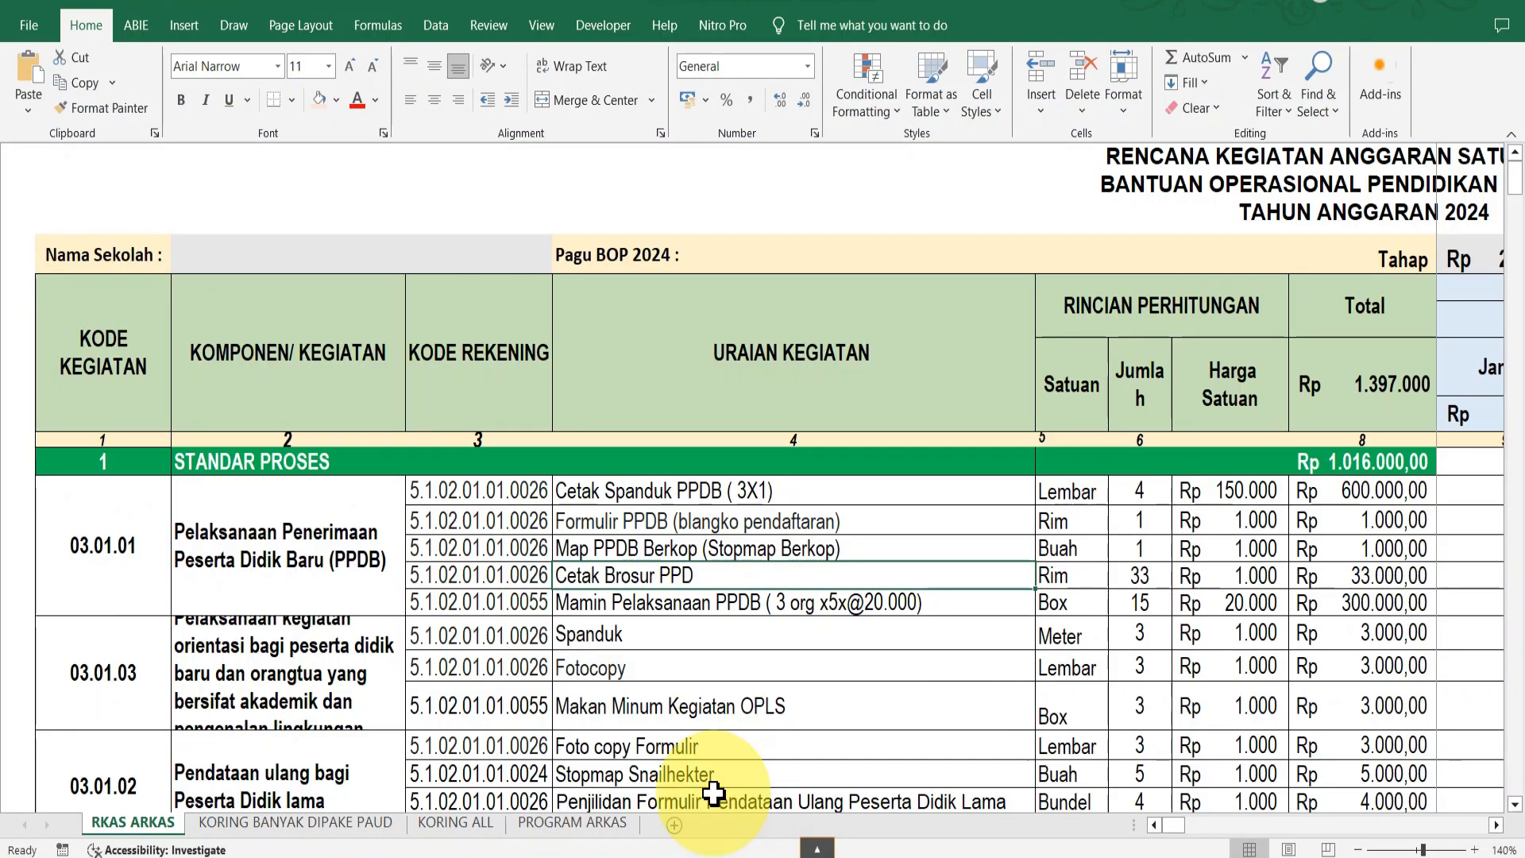
left_click(650, 609)
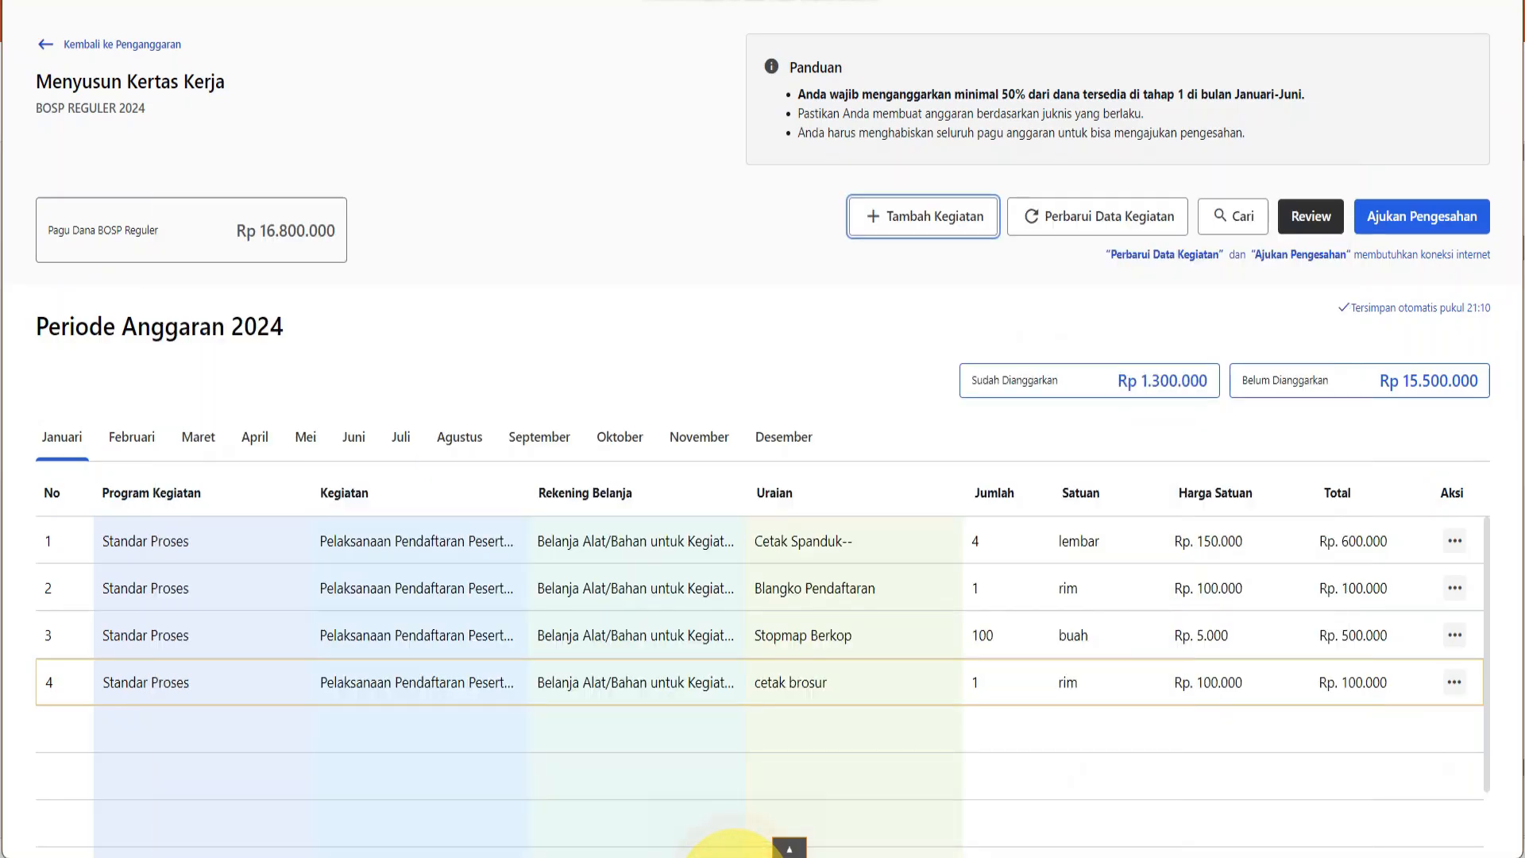
Return to ARKAS and start a new activity entry for Pelaksanaan Pendaftaran Peserta Didik Baru (PPDB)
left_click(747, 855)
left_click(878, 218)
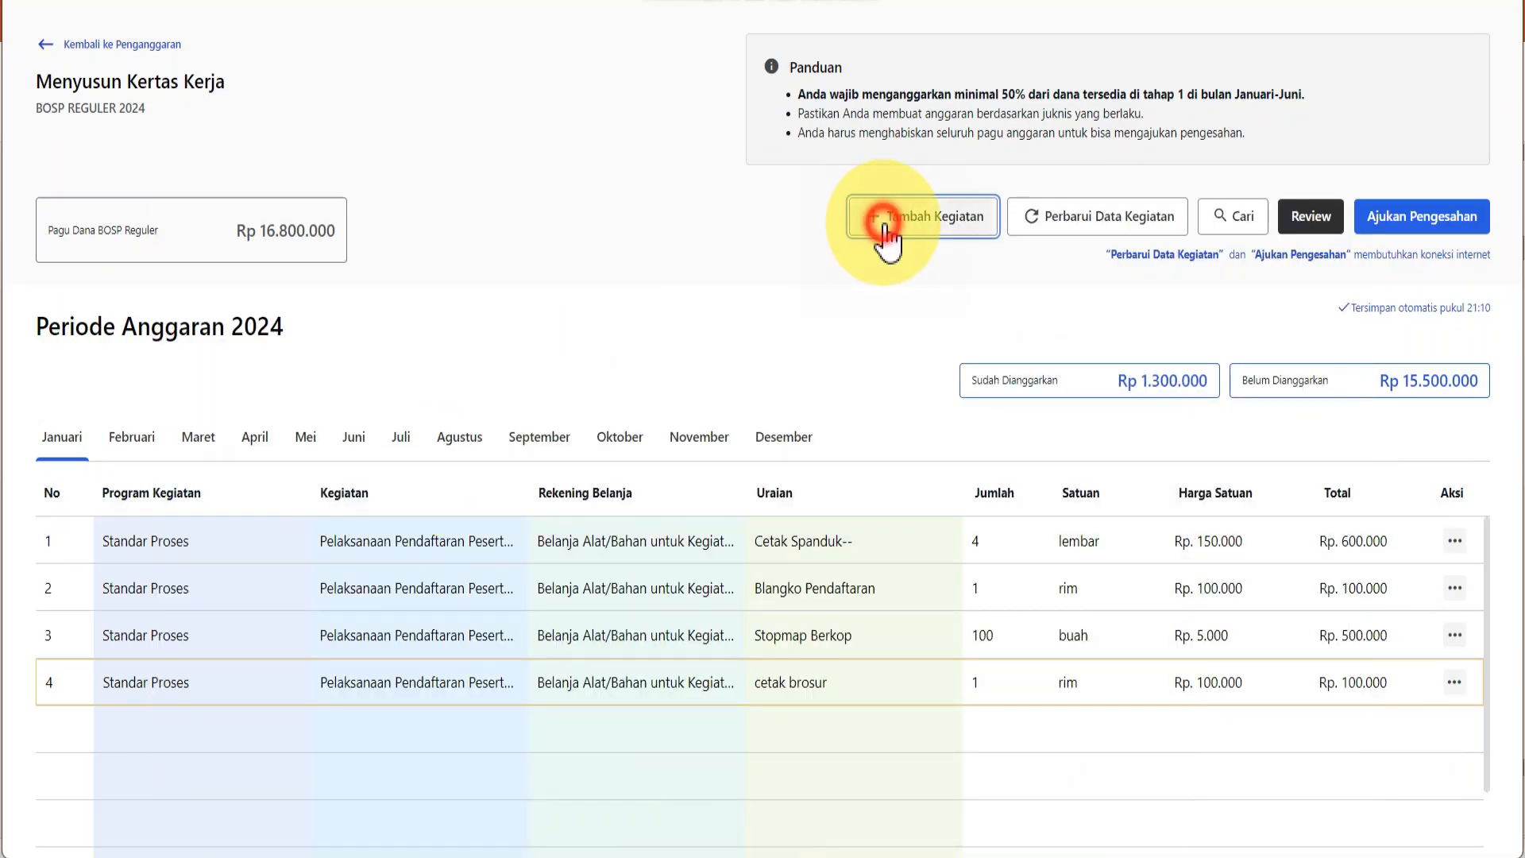
left_click(773, 245)
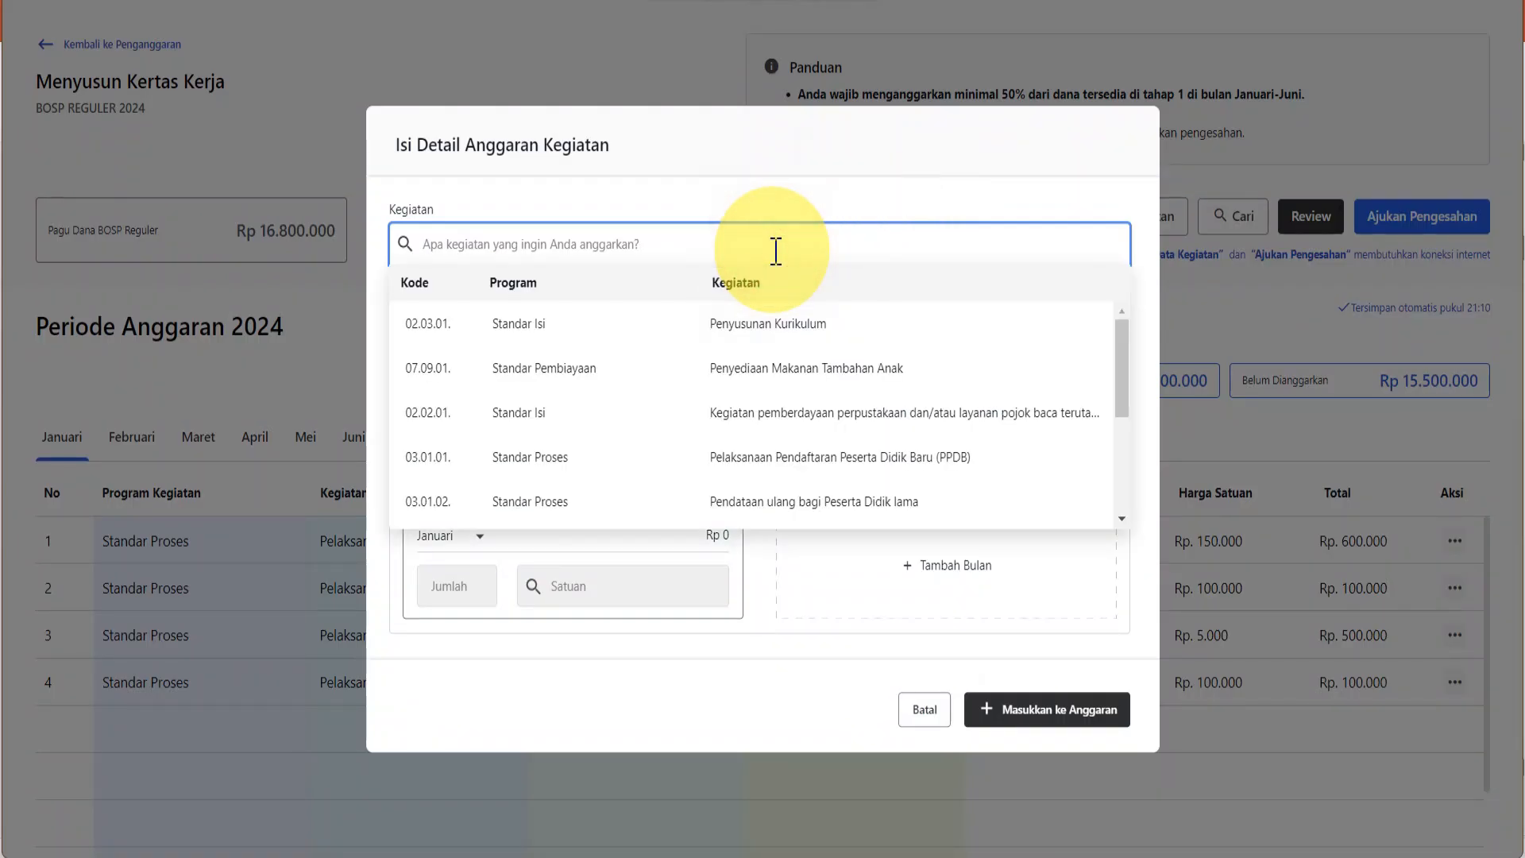
type("ppdb")
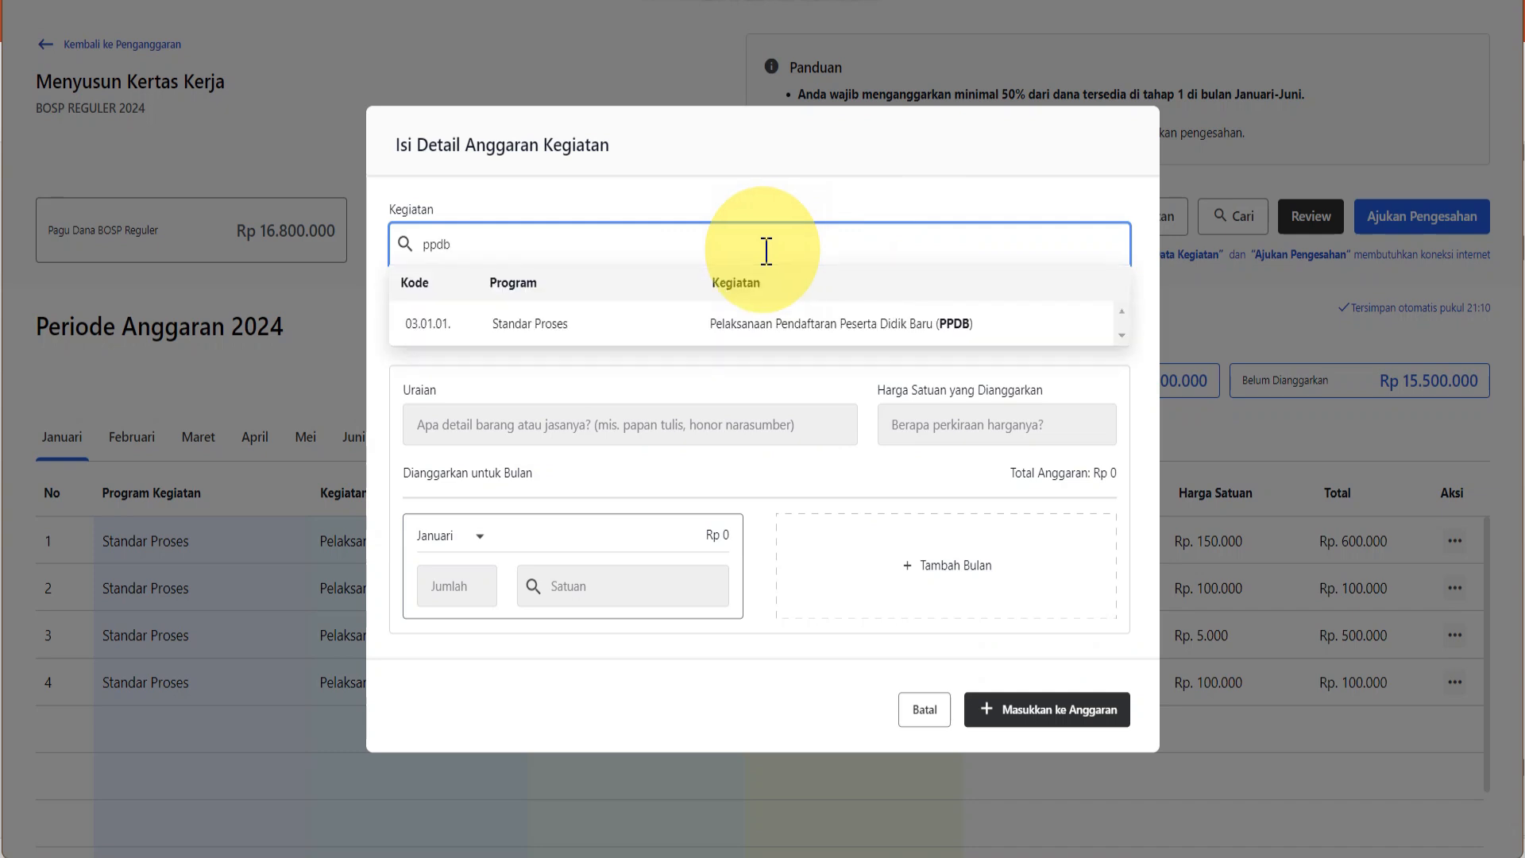
left_click(783, 326)
Search the expense accounts for makan and choose Belanja Makanan dan Minuman pada Fasilitas Pelayanan Urusan Pendidikan
left_click(760, 325)
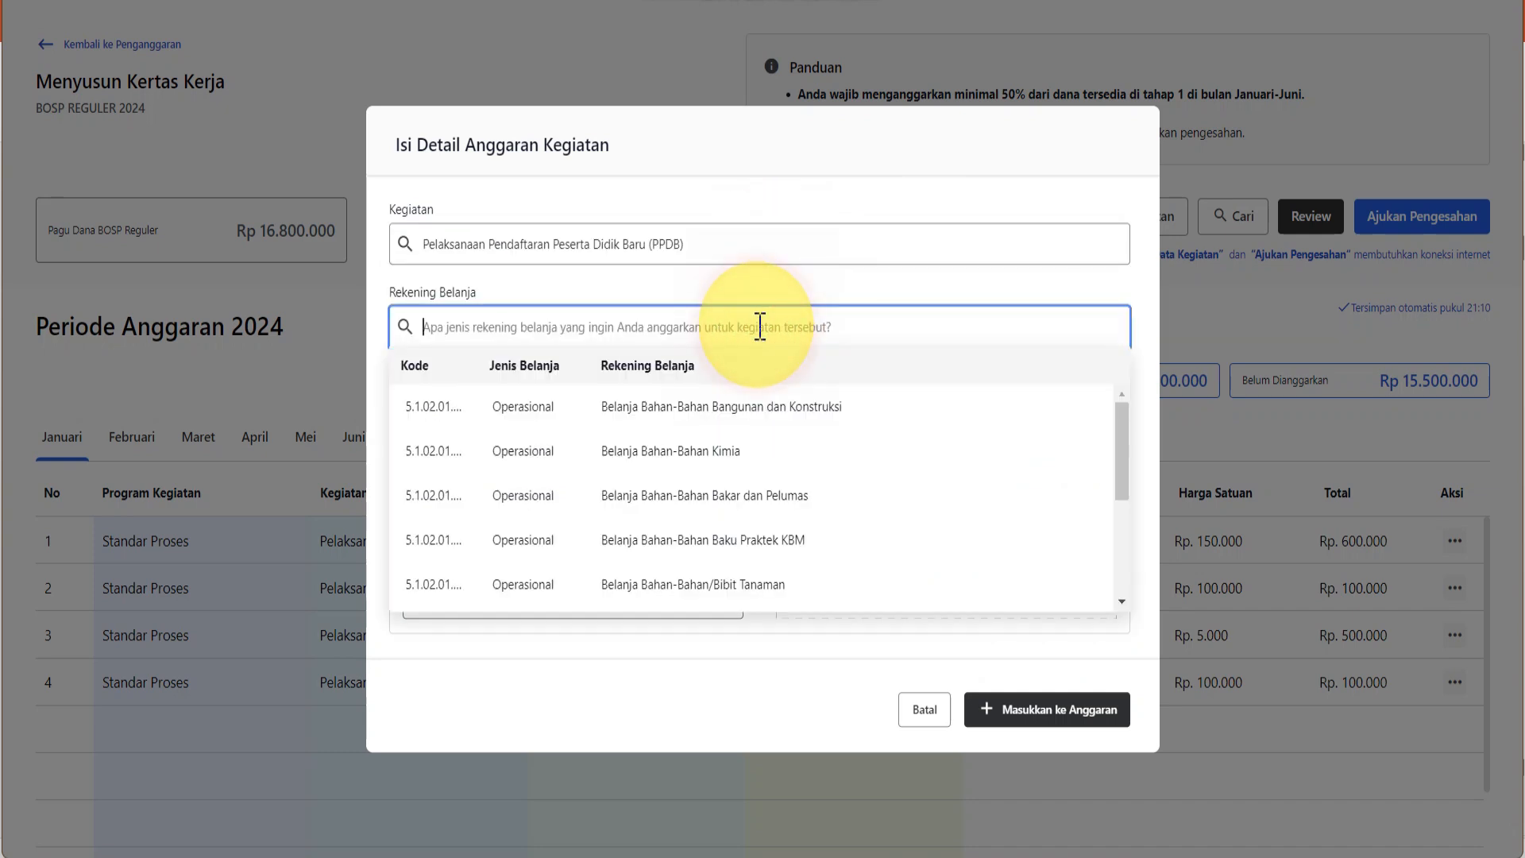
type("maka")
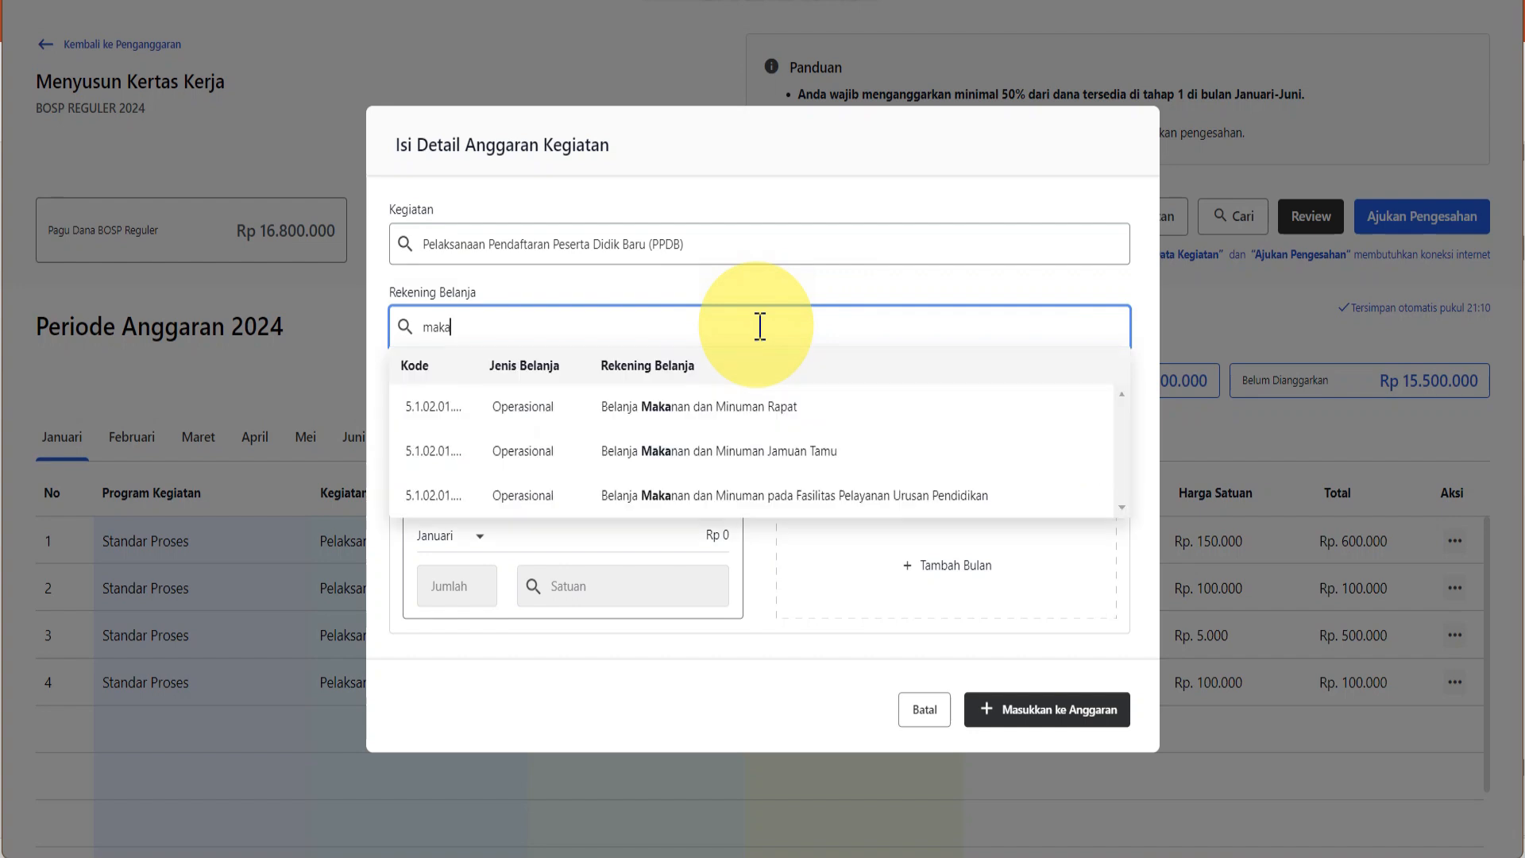
type("nja M")
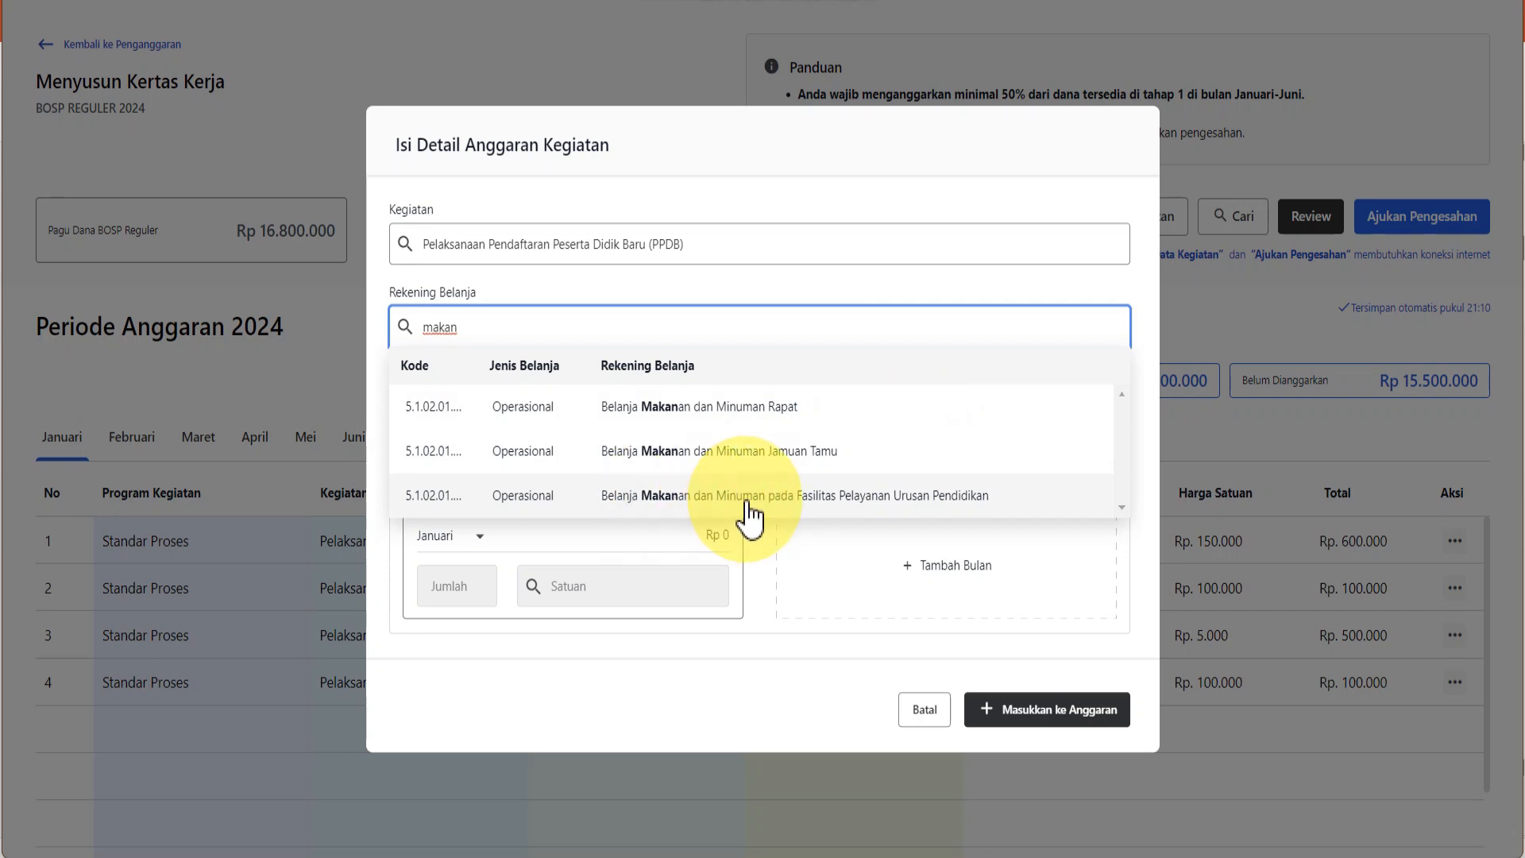
left_click(748, 496)
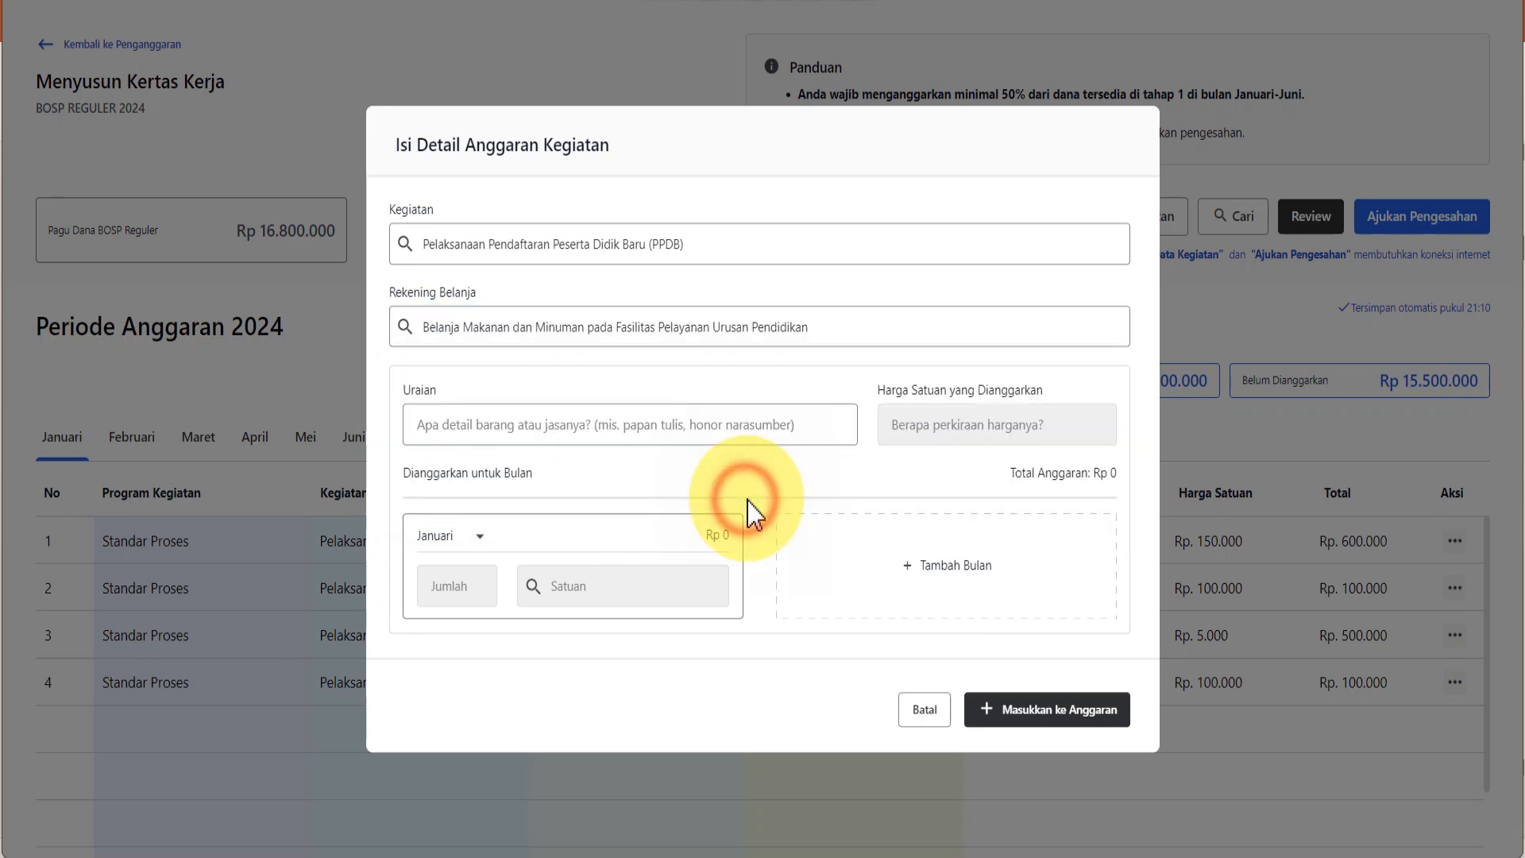
left_click(745, 424)
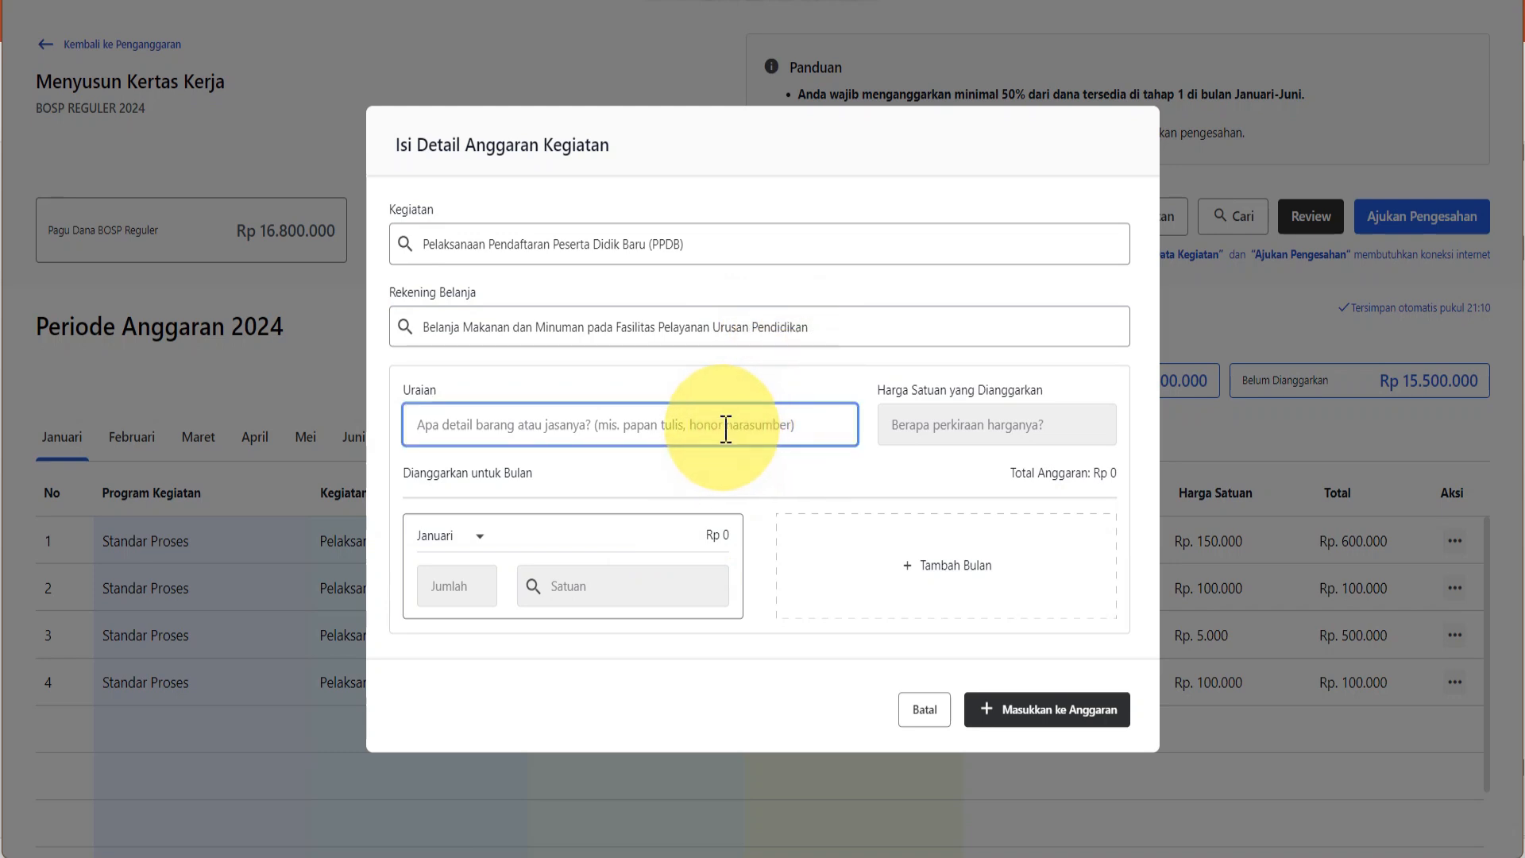
type("Mamin kegia")
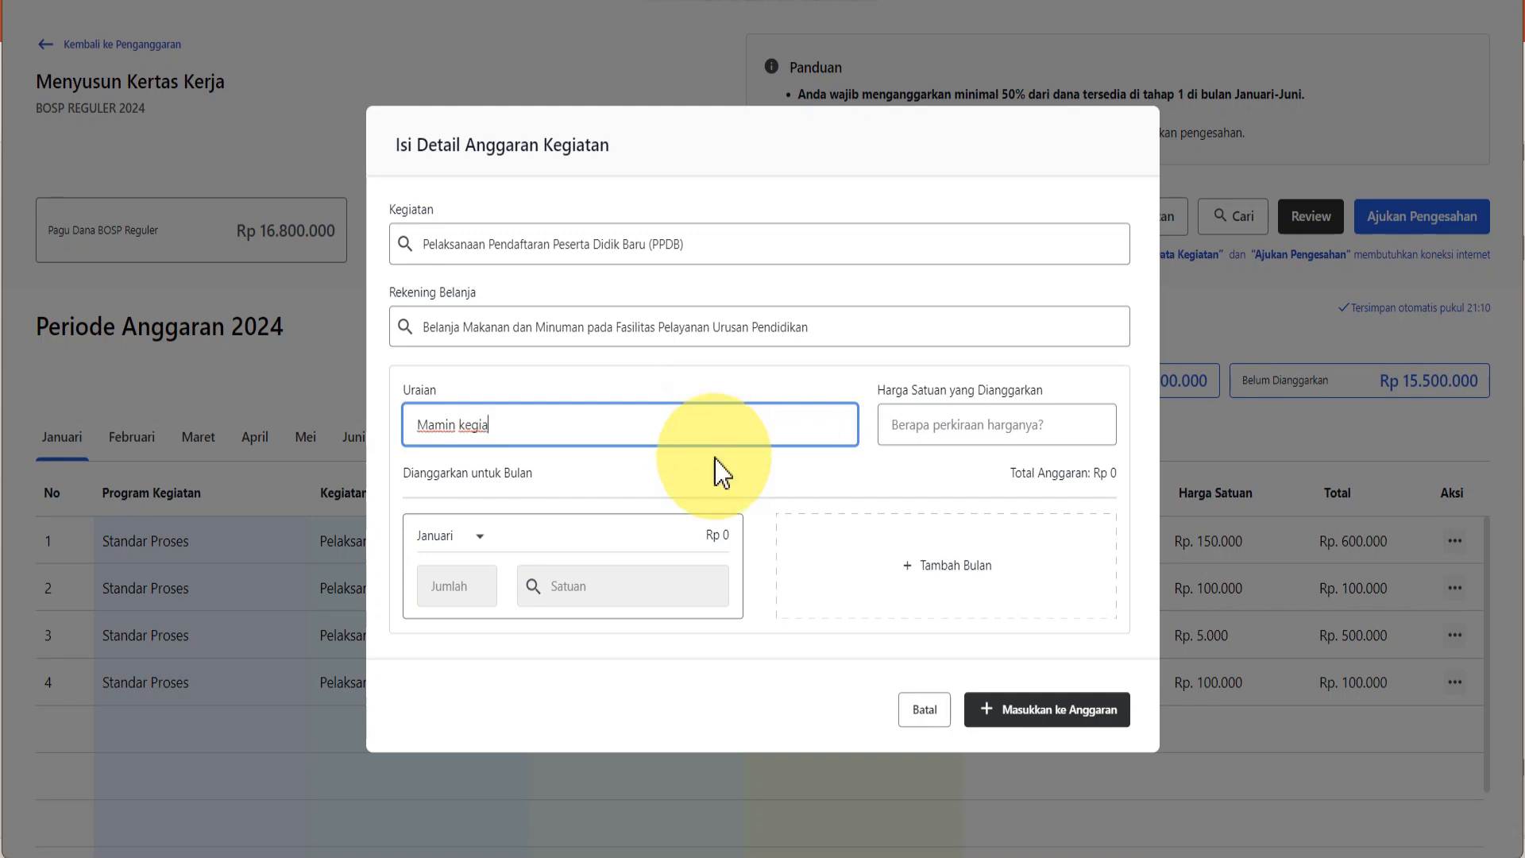
left_click(773, 843)
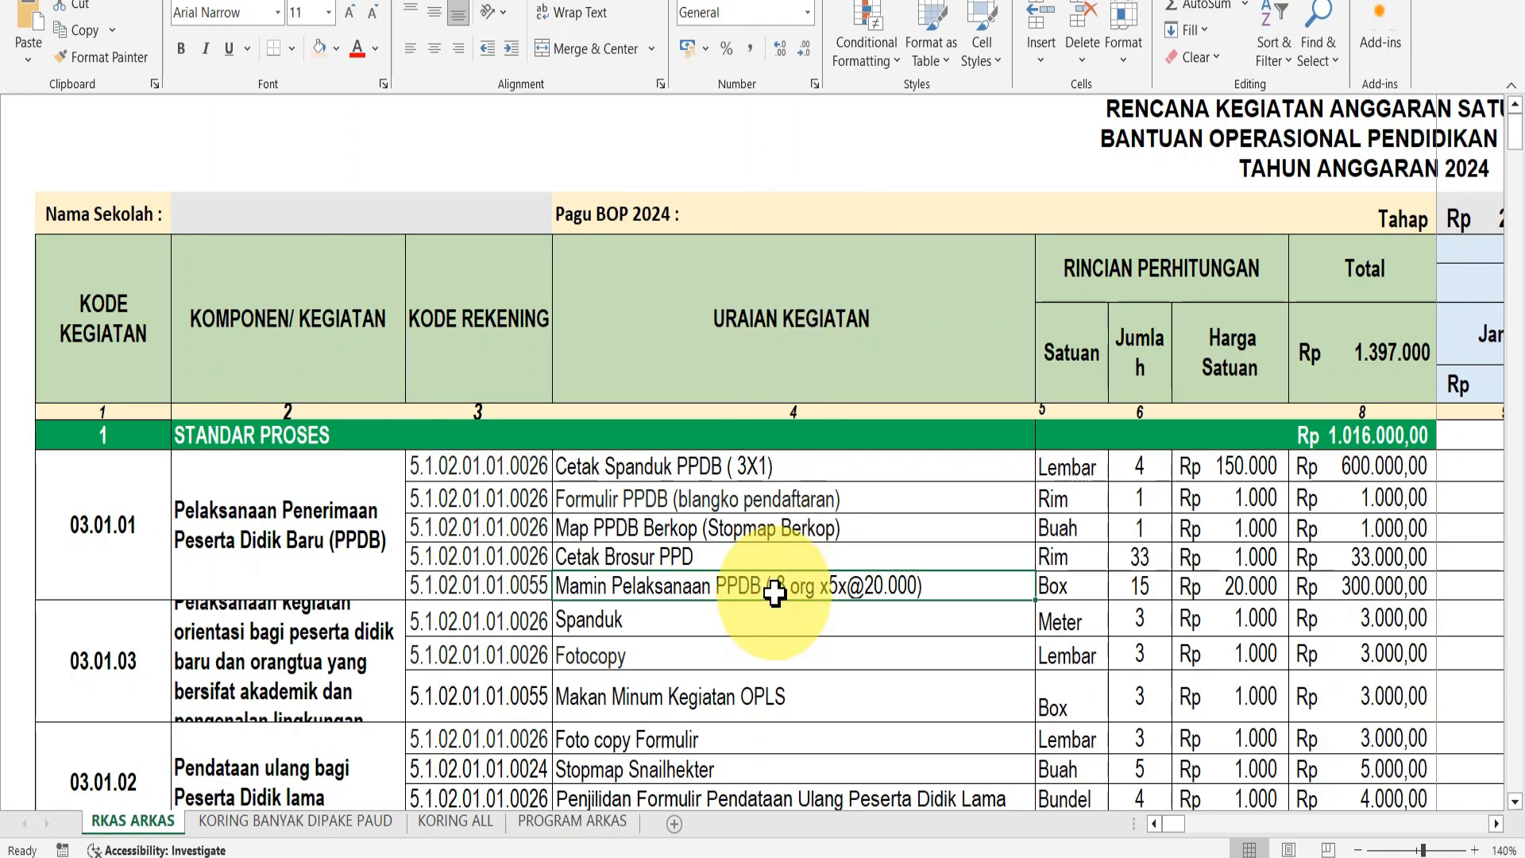
double_click(864, 586)
left_click_drag(864, 586, 520, 588)
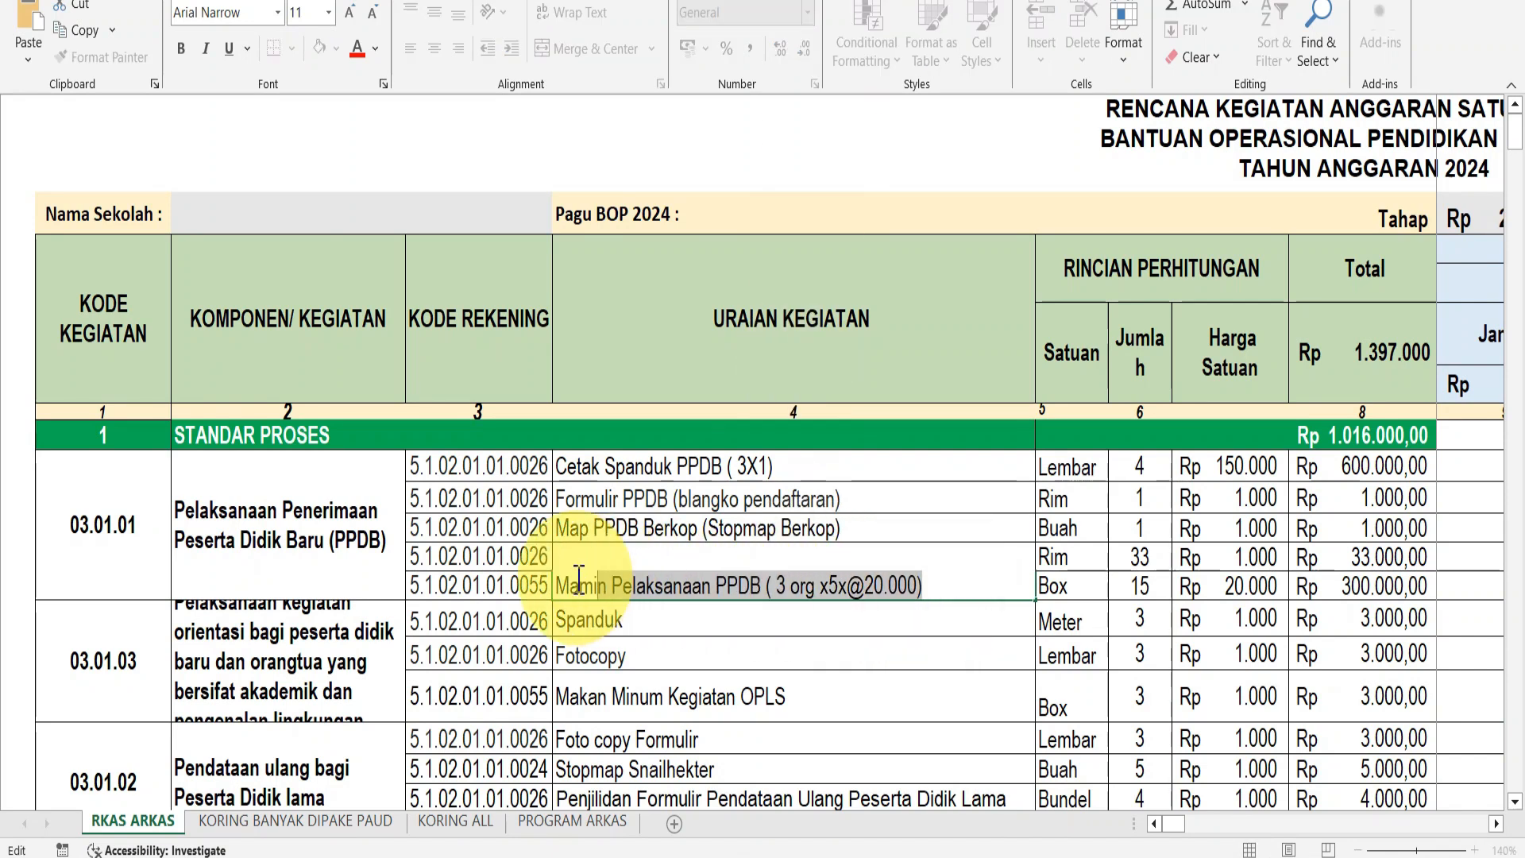
right_click(586, 585)
left_click(635, 623)
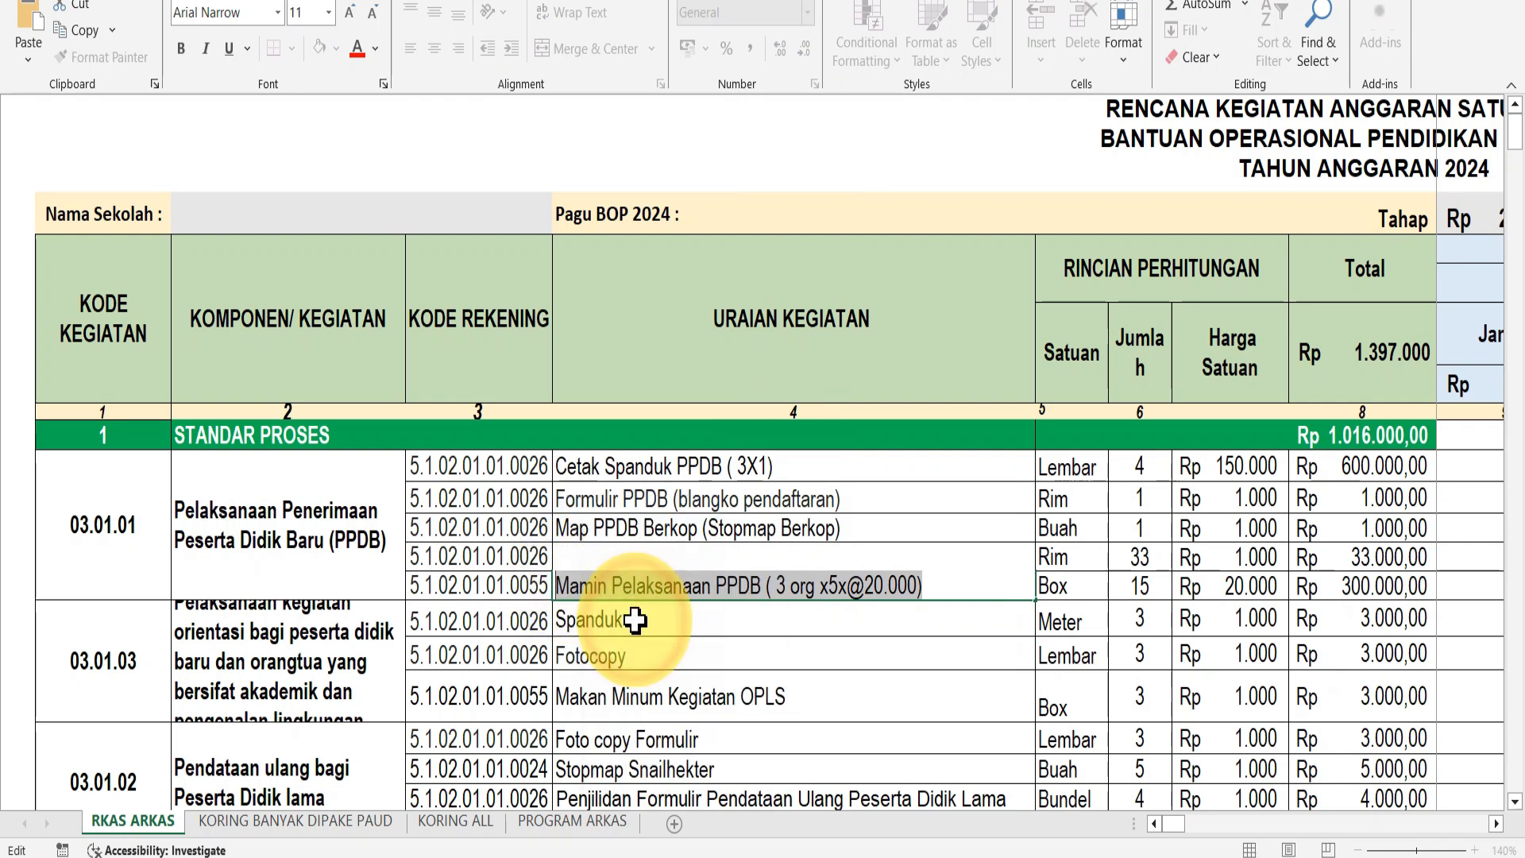
left_click(746, 846)
left_click_drag(508, 394, 387, 401)
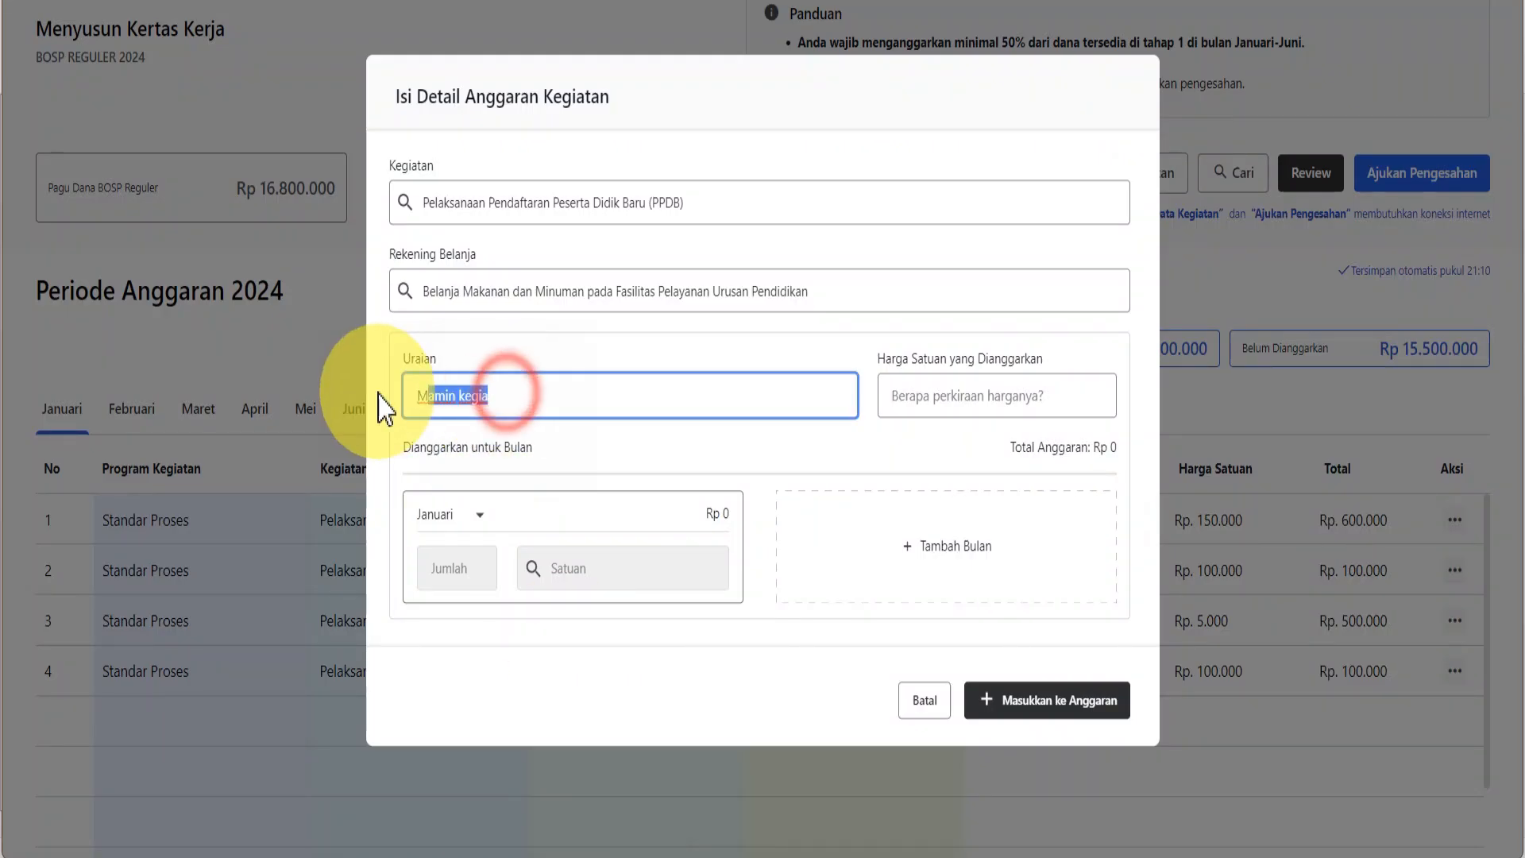
key("ctrl+v")
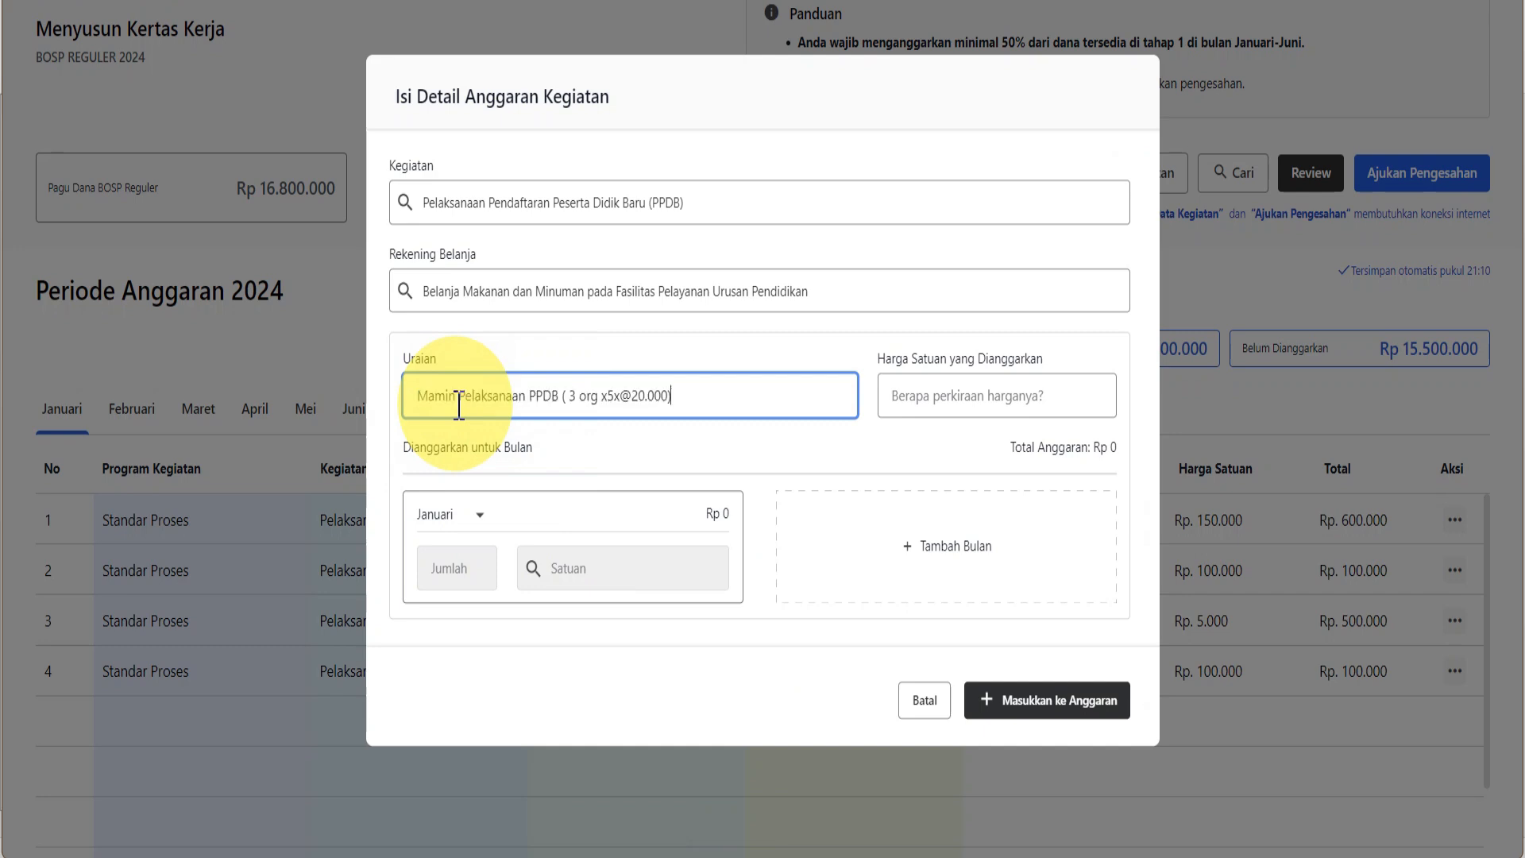
Set the unit price of the Mamin Pelaksanaan PPDB item to Rp 20.000
left_click(931, 397)
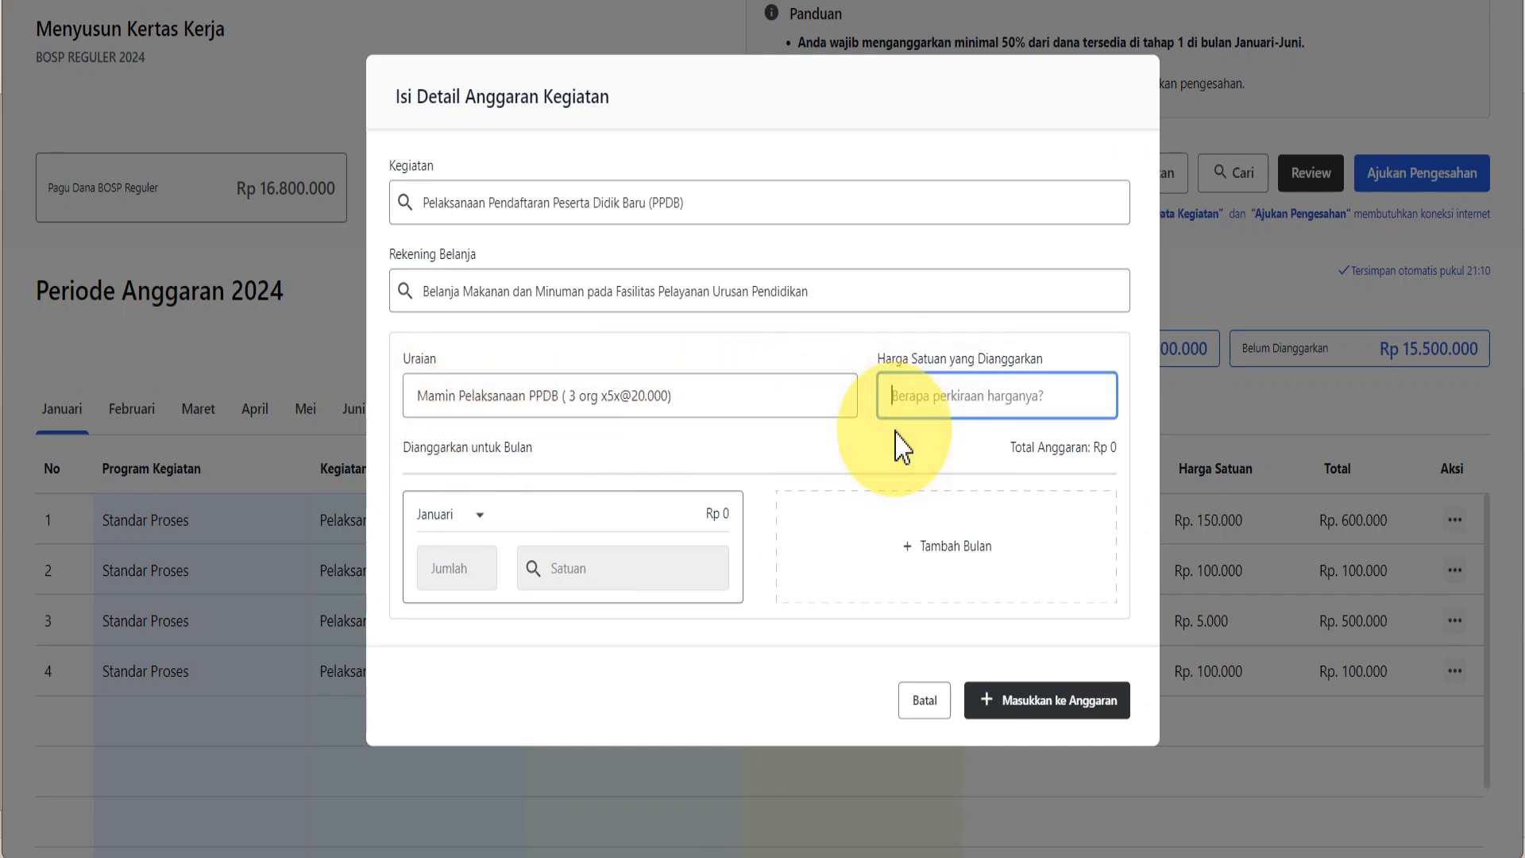
type("20")
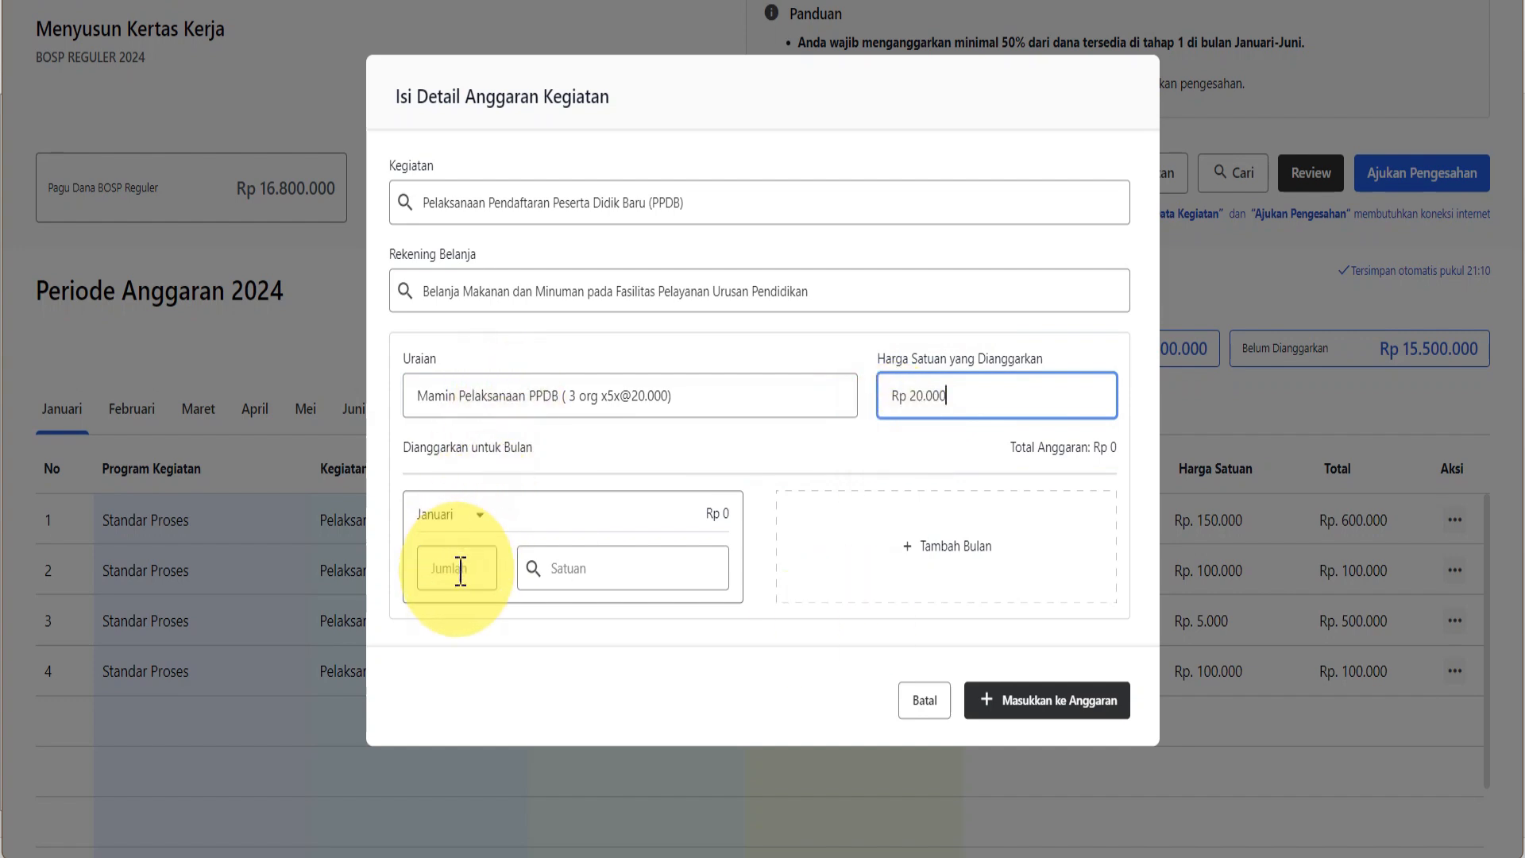
left_click(492, 396)
double_click(575, 396)
left_click(614, 395)
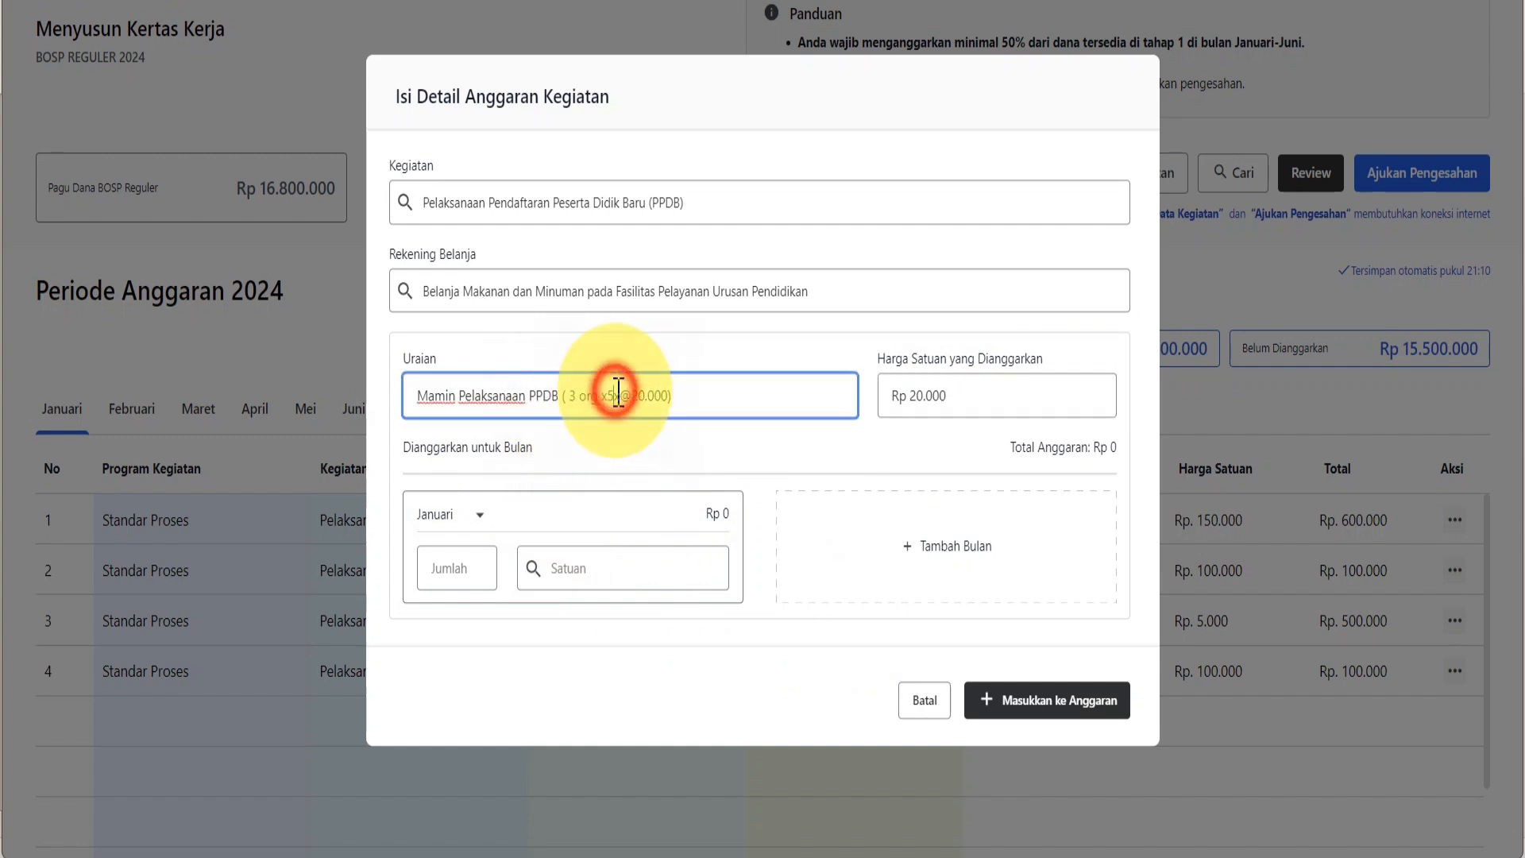
Change the budgeted month to Mei and set its quantity to 15
left_click(476, 573)
left_click(477, 518)
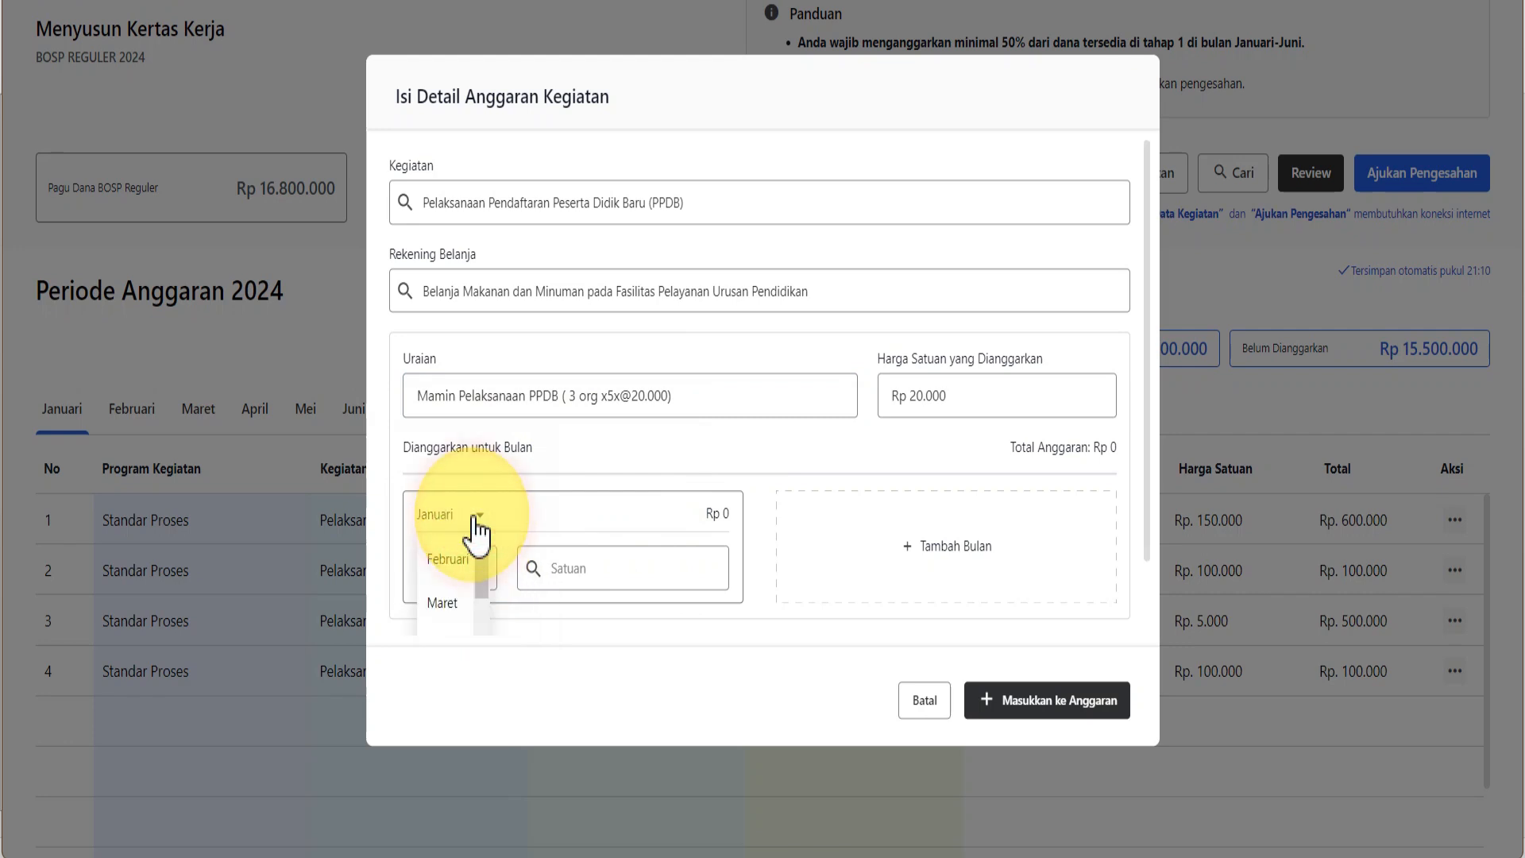
left_click_drag(480, 579, 486, 627)
left_click(442, 600)
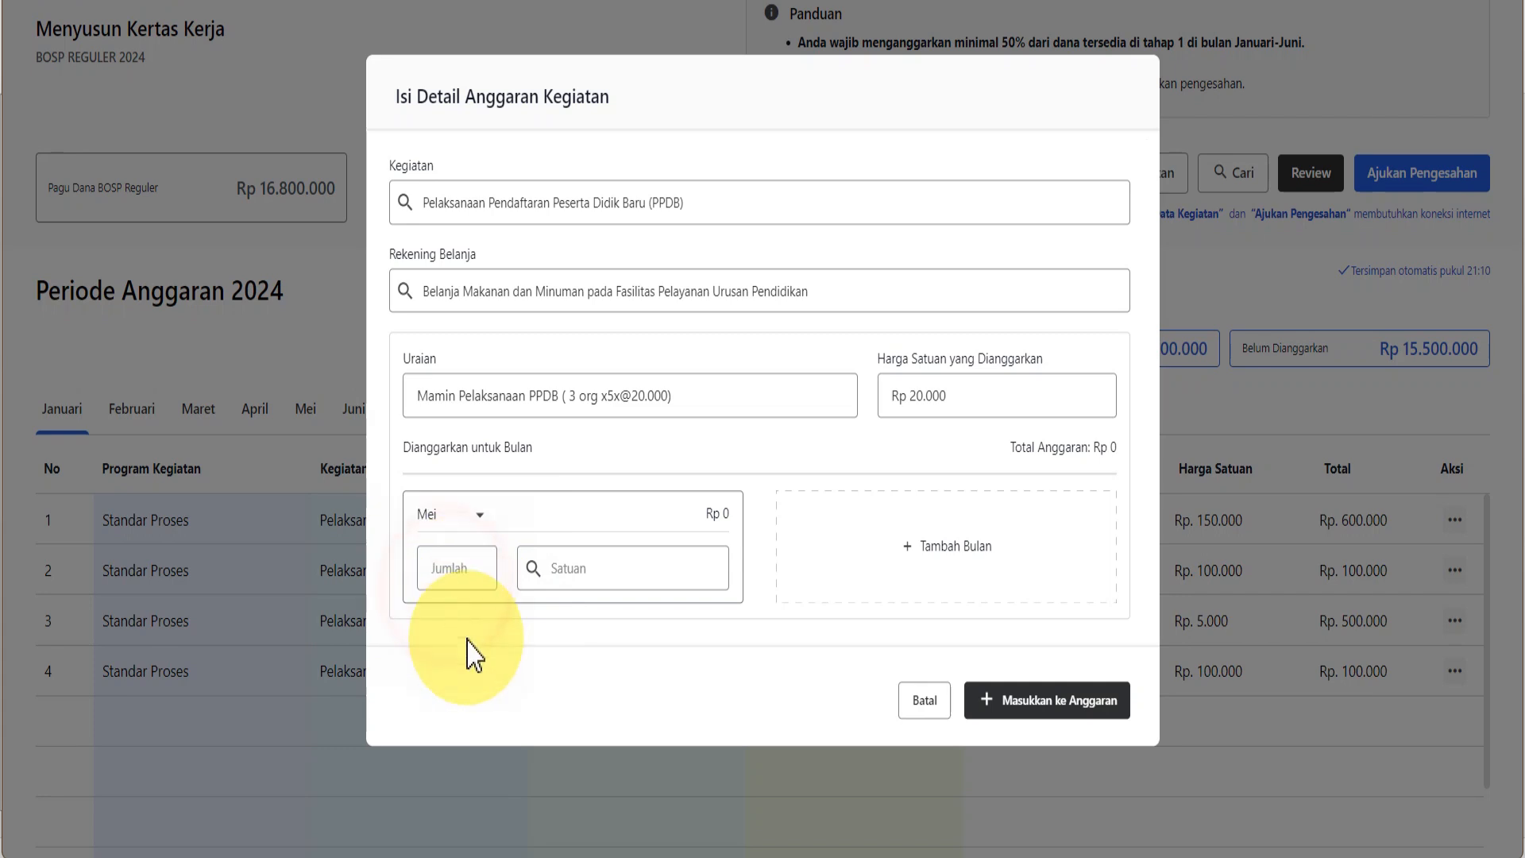
left_click(459, 571)
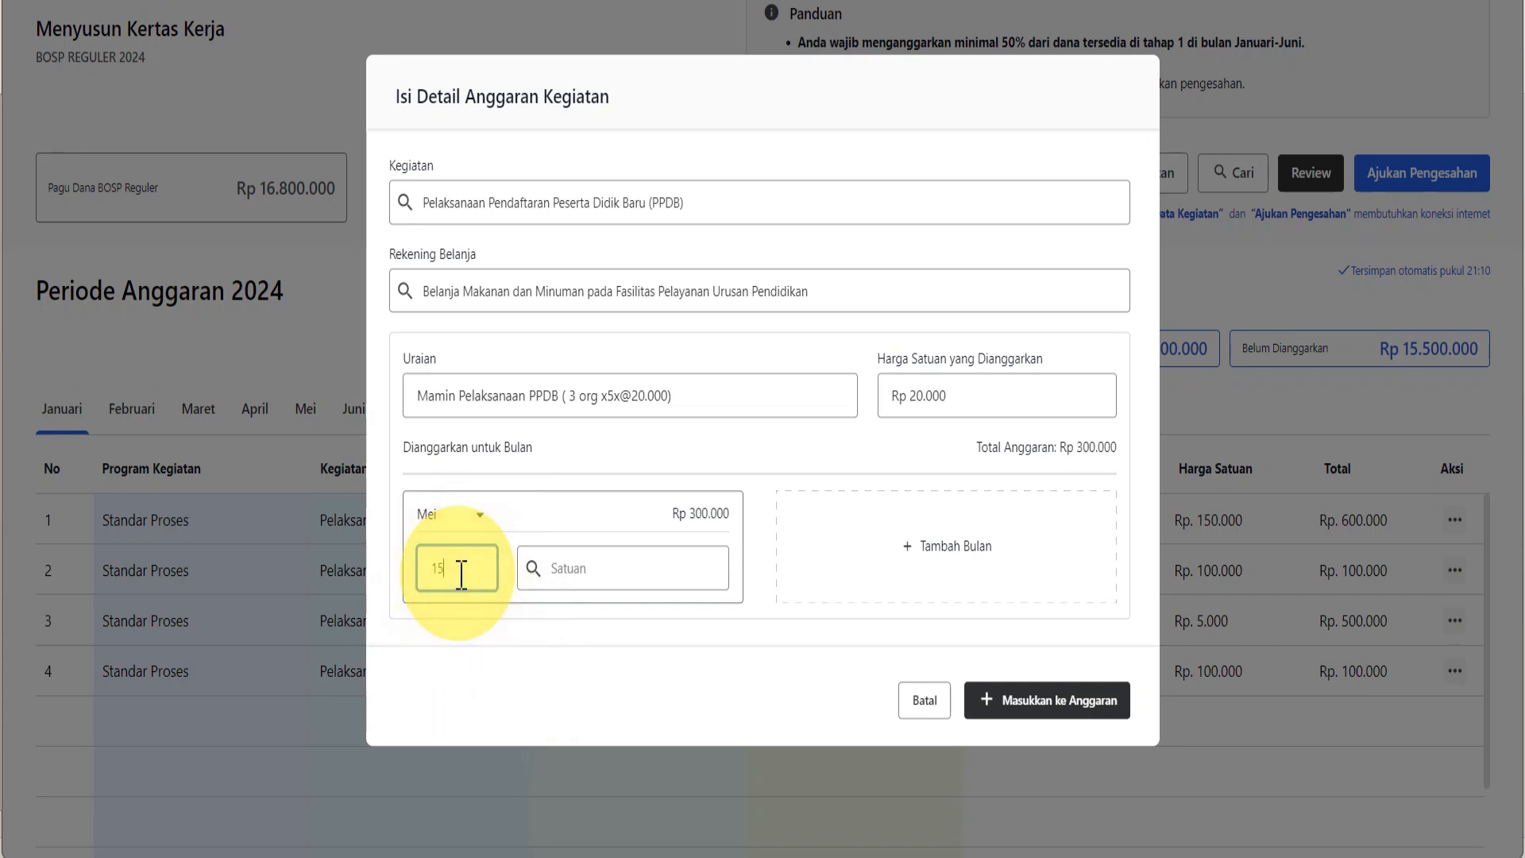
left_click(628, 570)
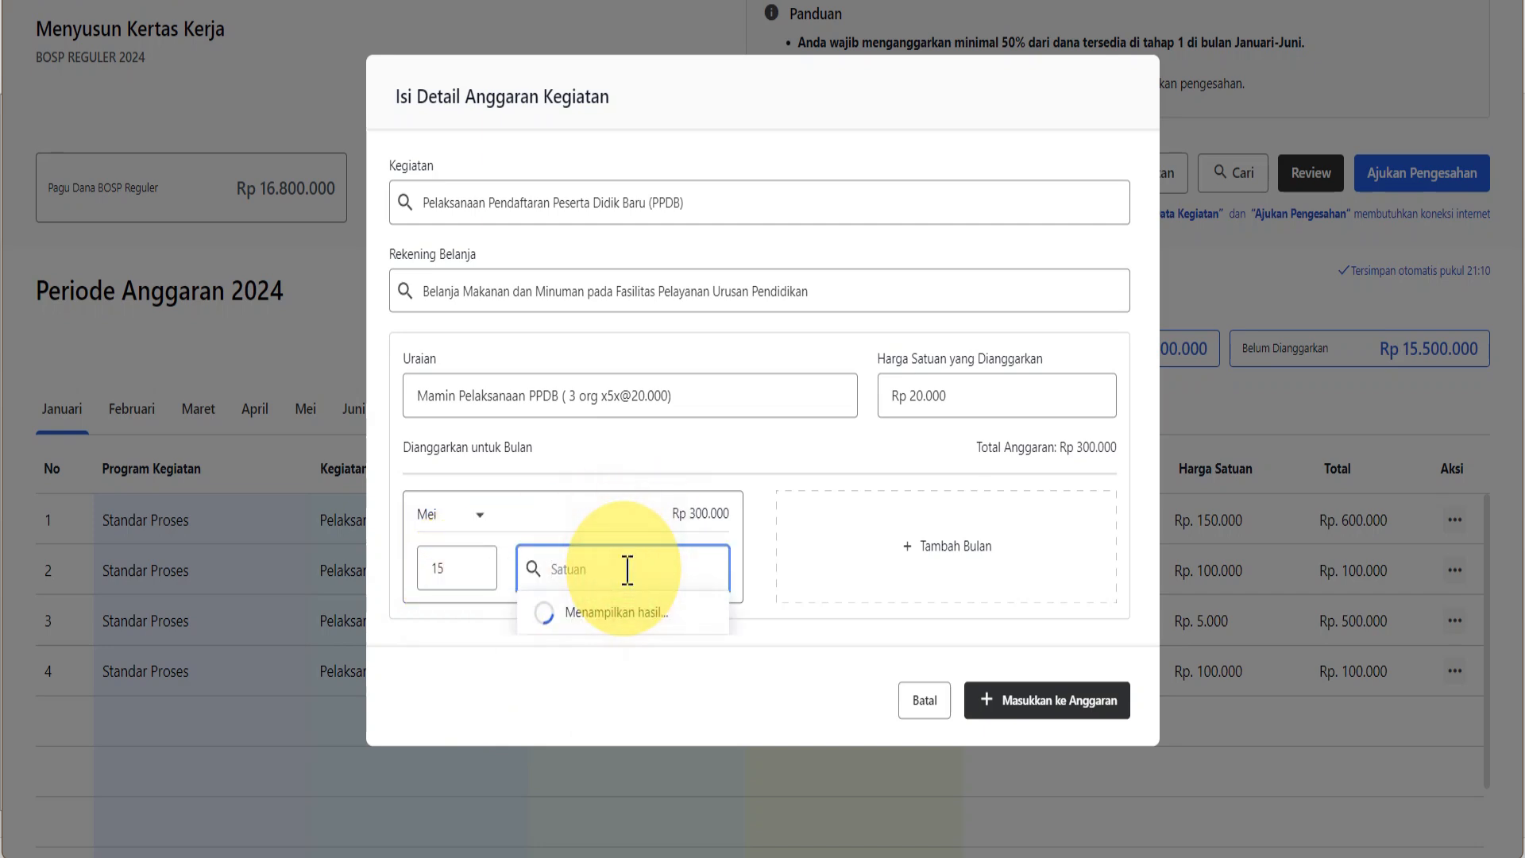
type("ora")
left_click_drag(628, 569, 547, 570)
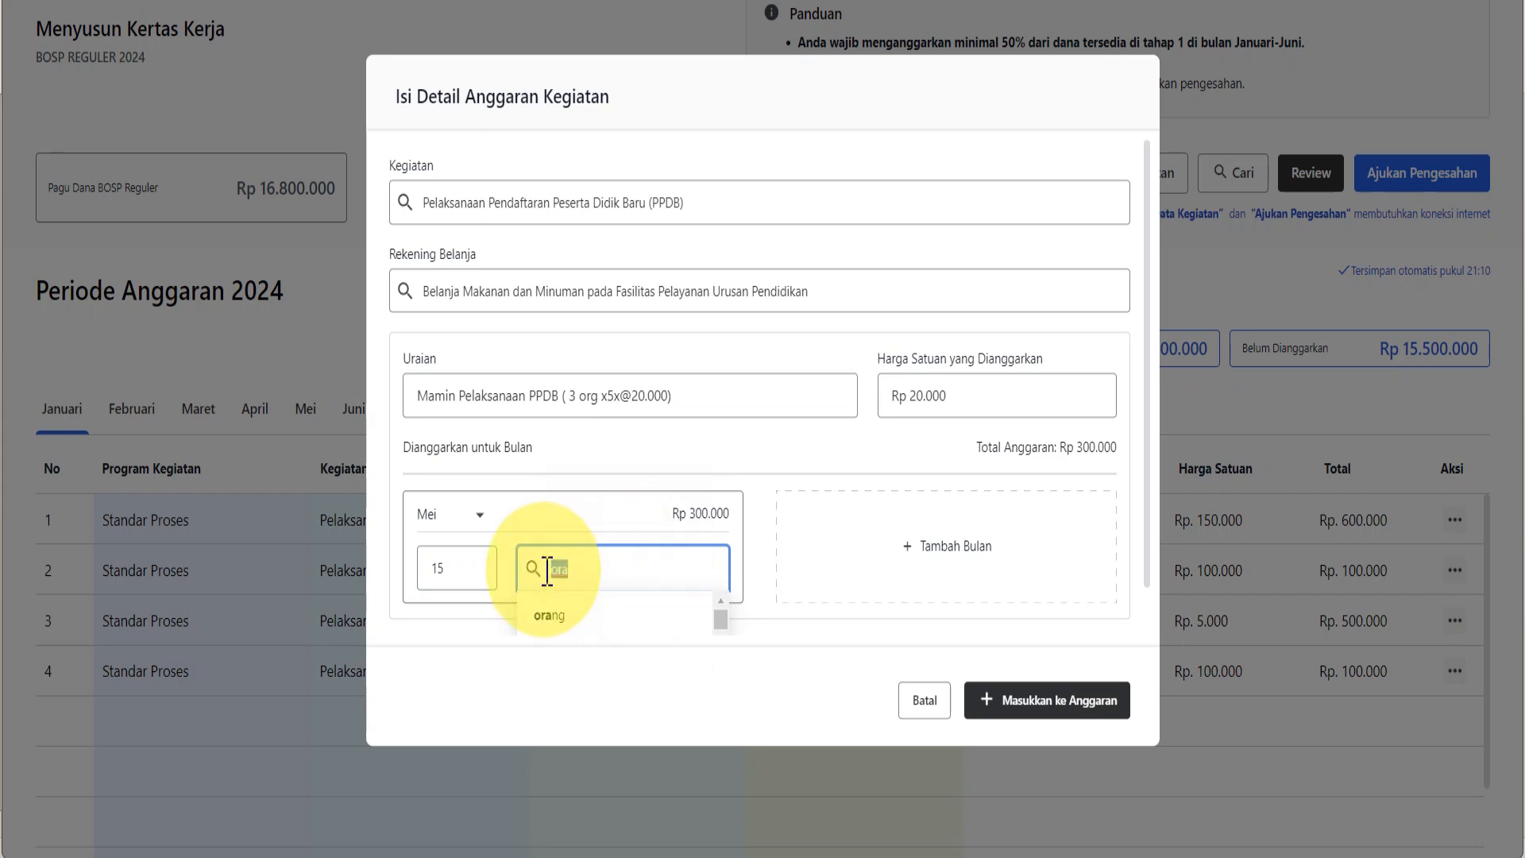
type("box")
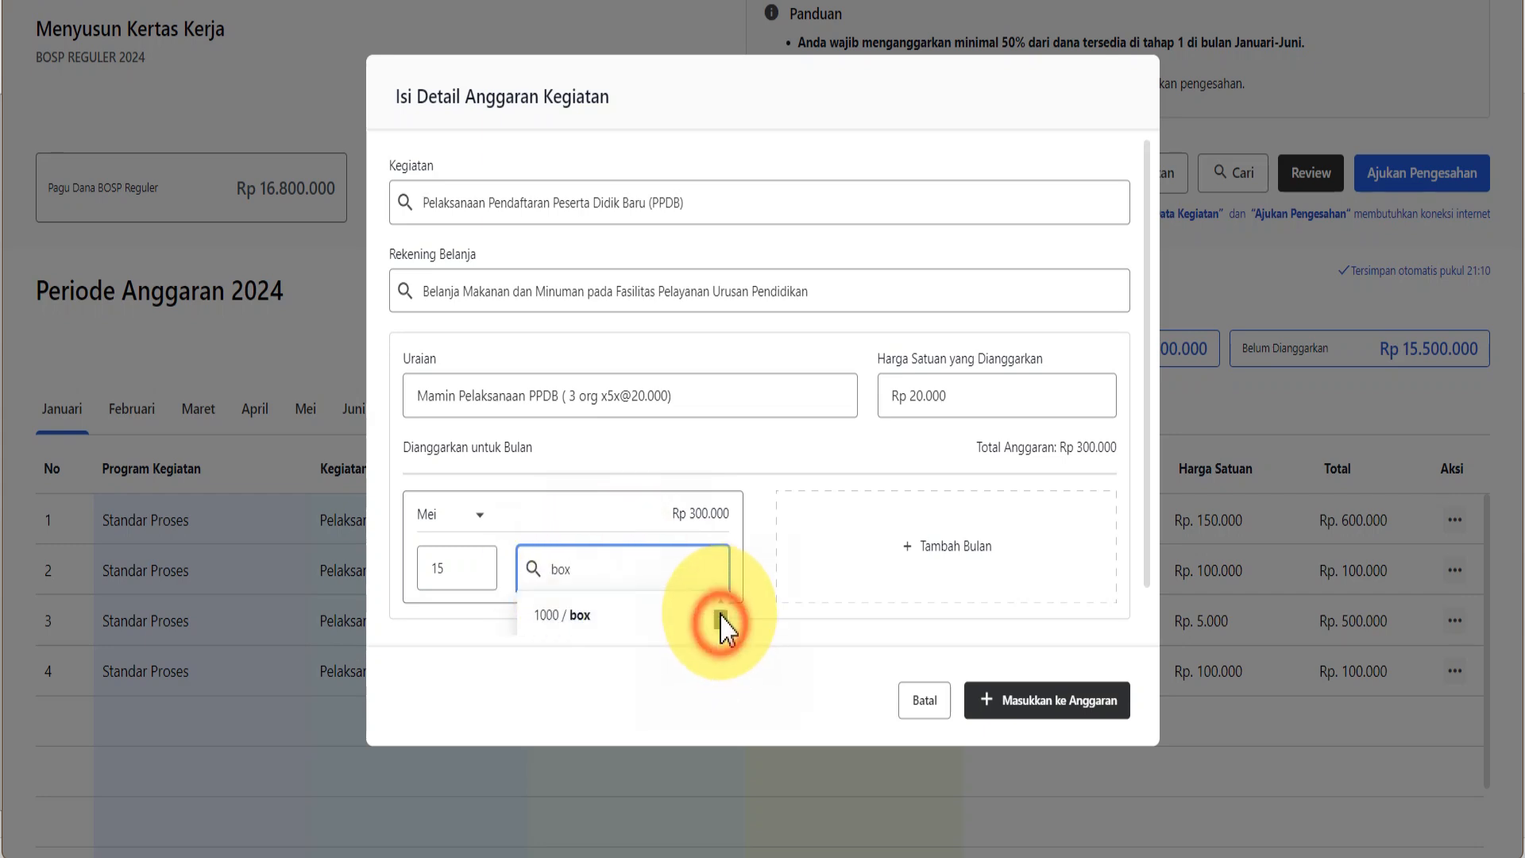
Search the units for box and set the Mei quantity's unit to buah / box
left_click(629, 570)
key("BackSpace")
key("BackSpace")
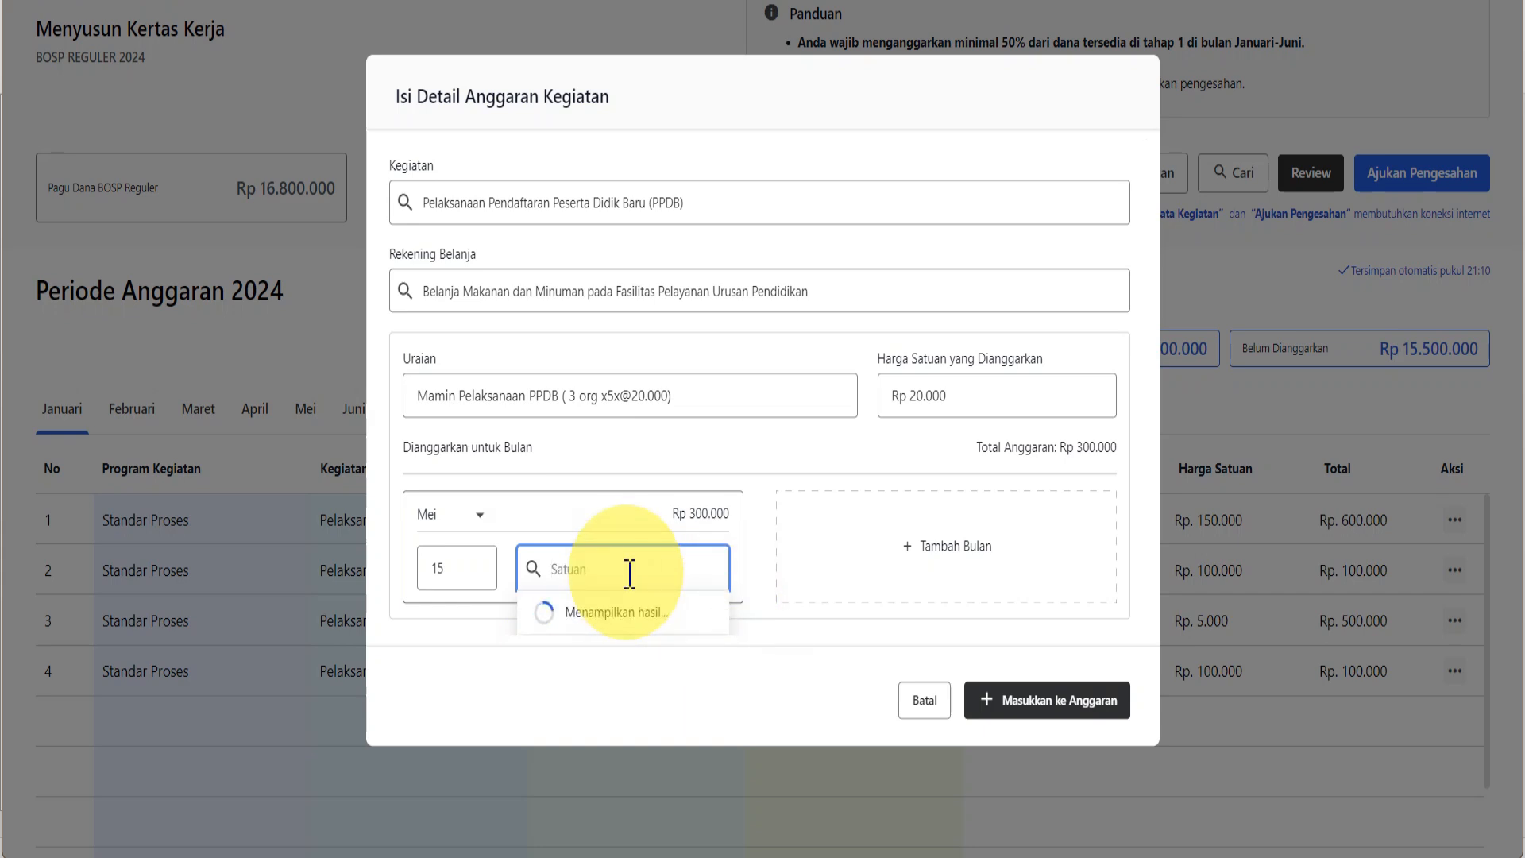
type("box")
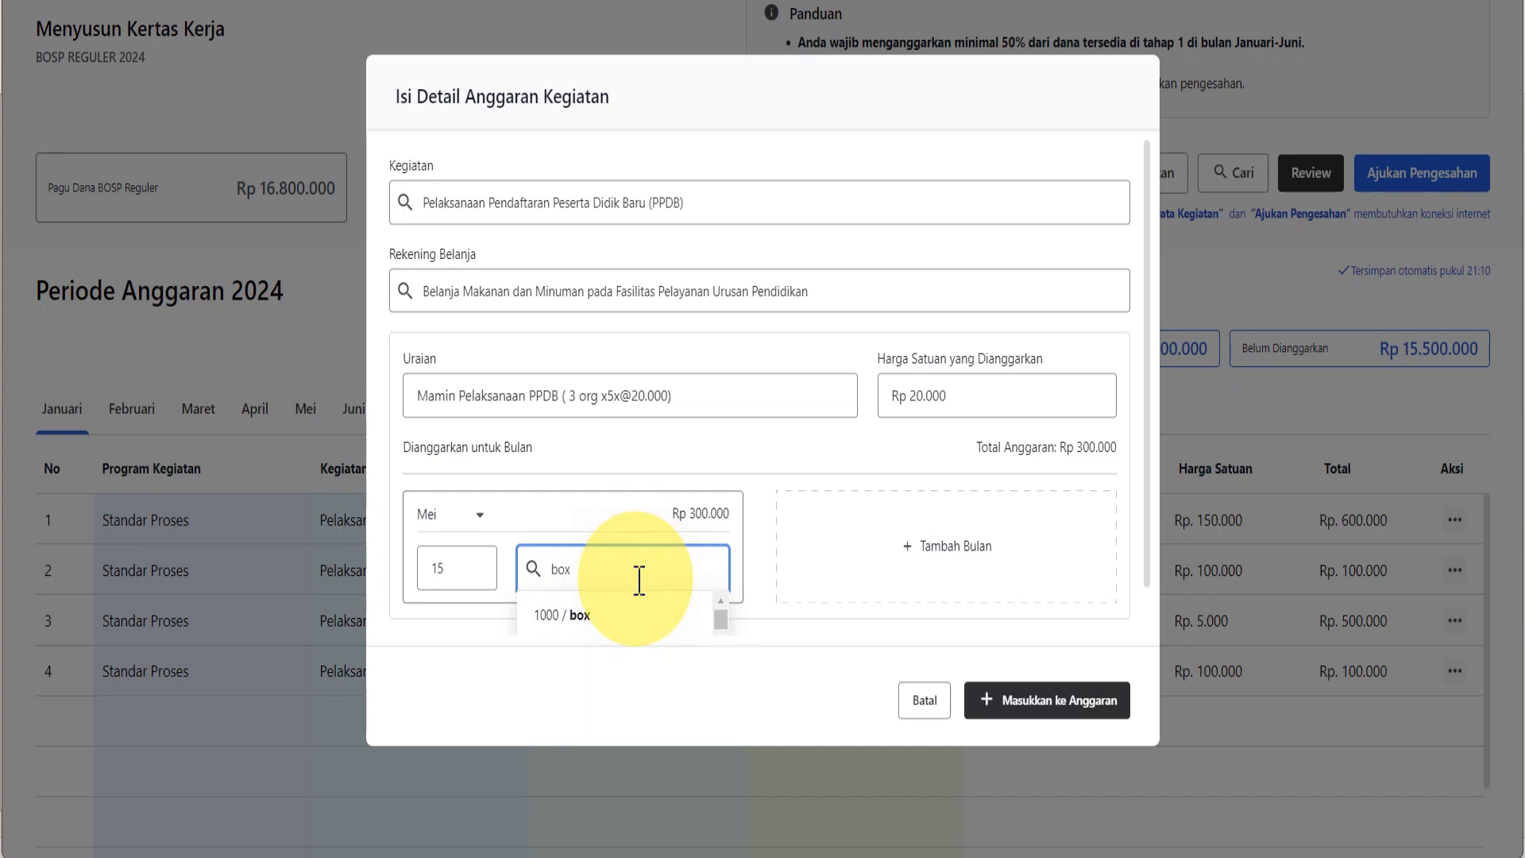
scroll(922, 516, "down", 1)
left_click(719, 621)
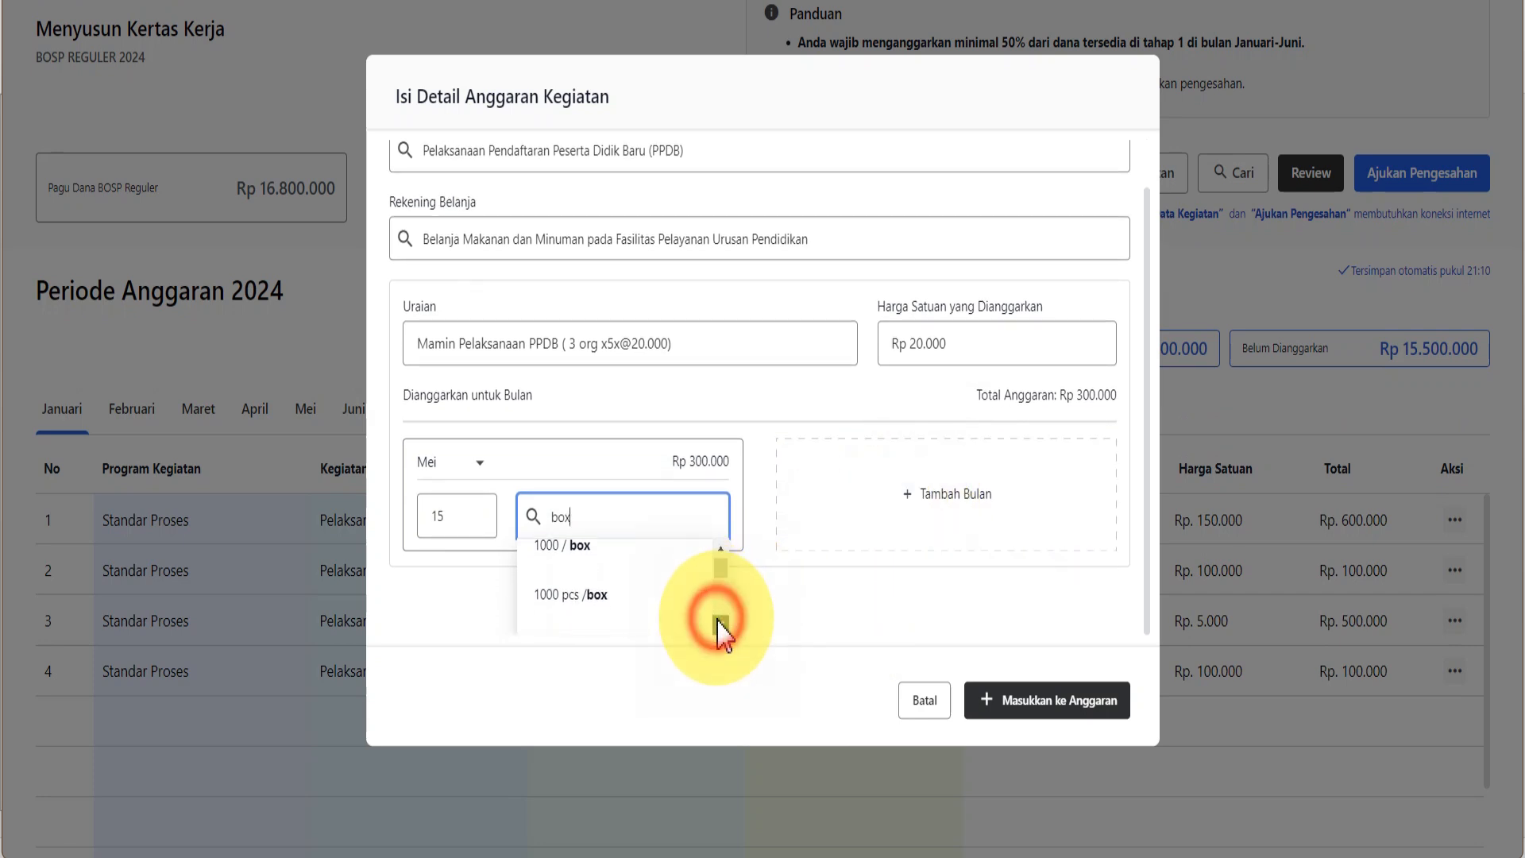
left_click(719, 621)
left_click(718, 621)
left_click(719, 621)
left_click(719, 621)
left_click(722, 627)
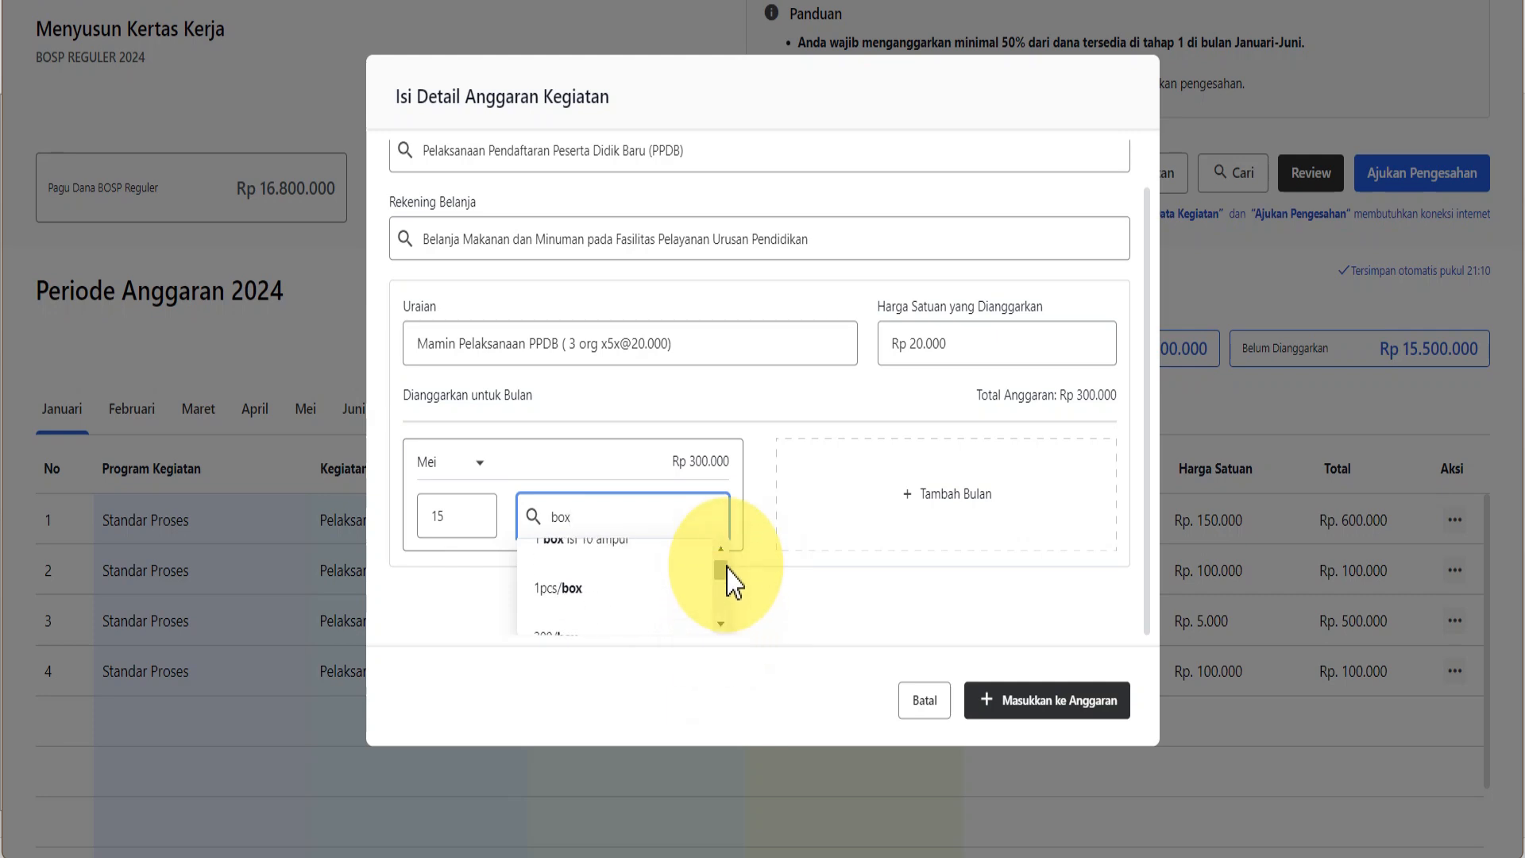
left_click_drag(723, 566, 729, 624)
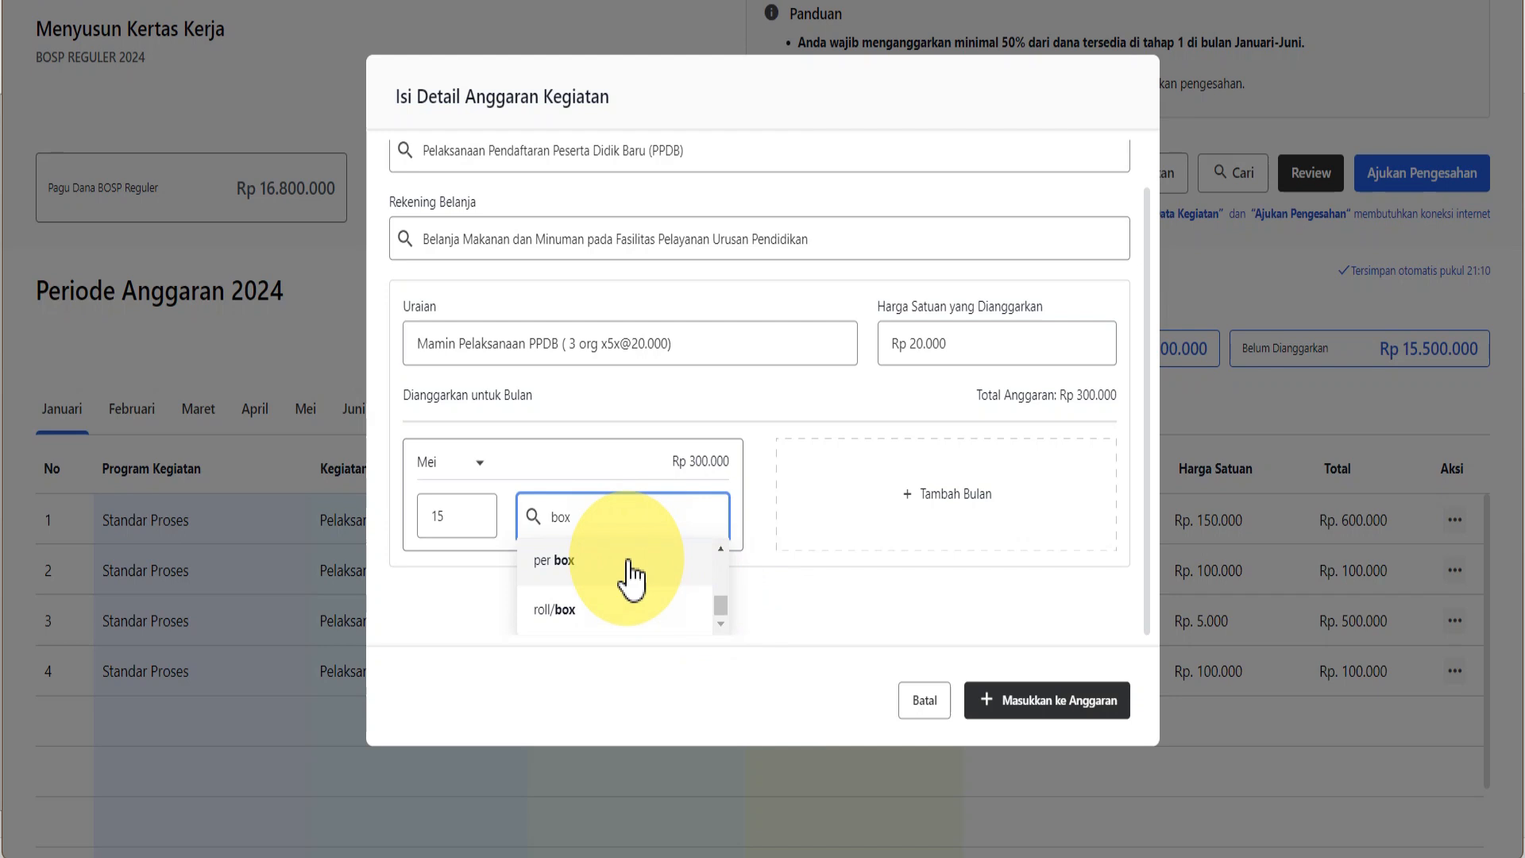
left_click(720, 556)
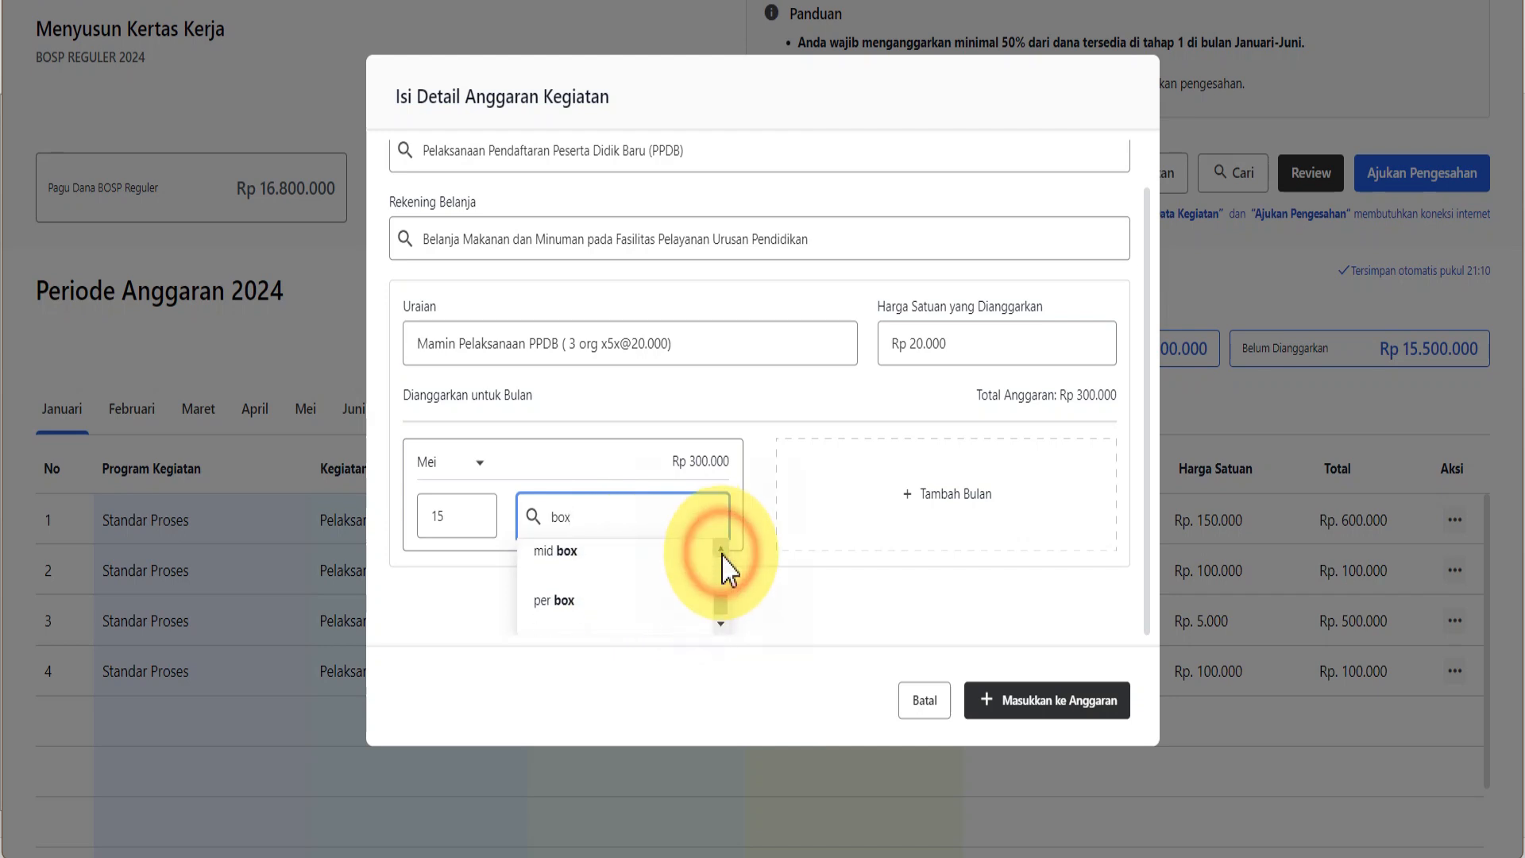
left_click(721, 556)
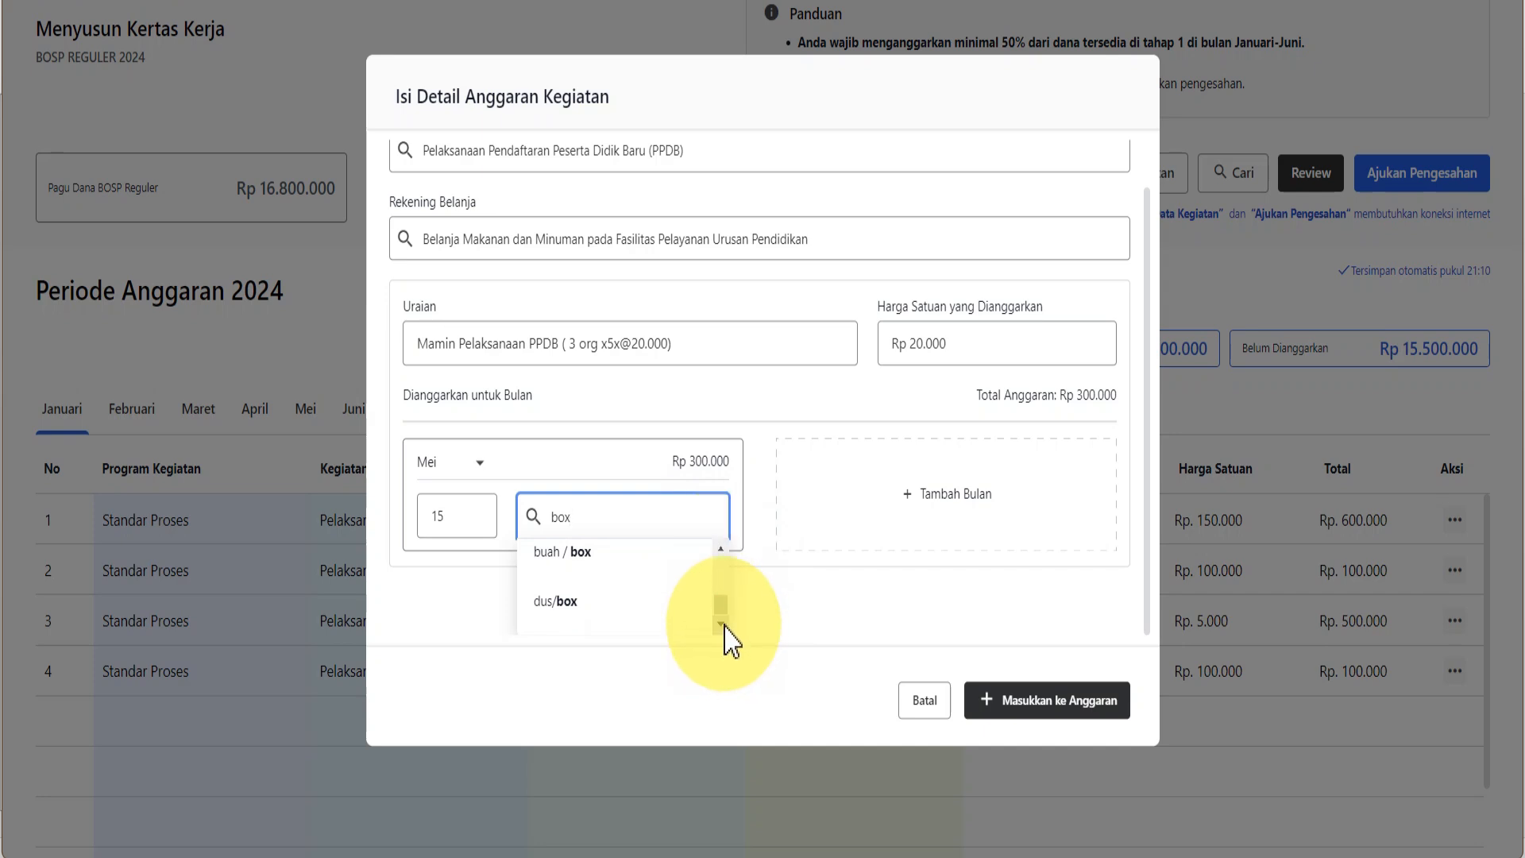
left_click(628, 556)
left_click(639, 570)
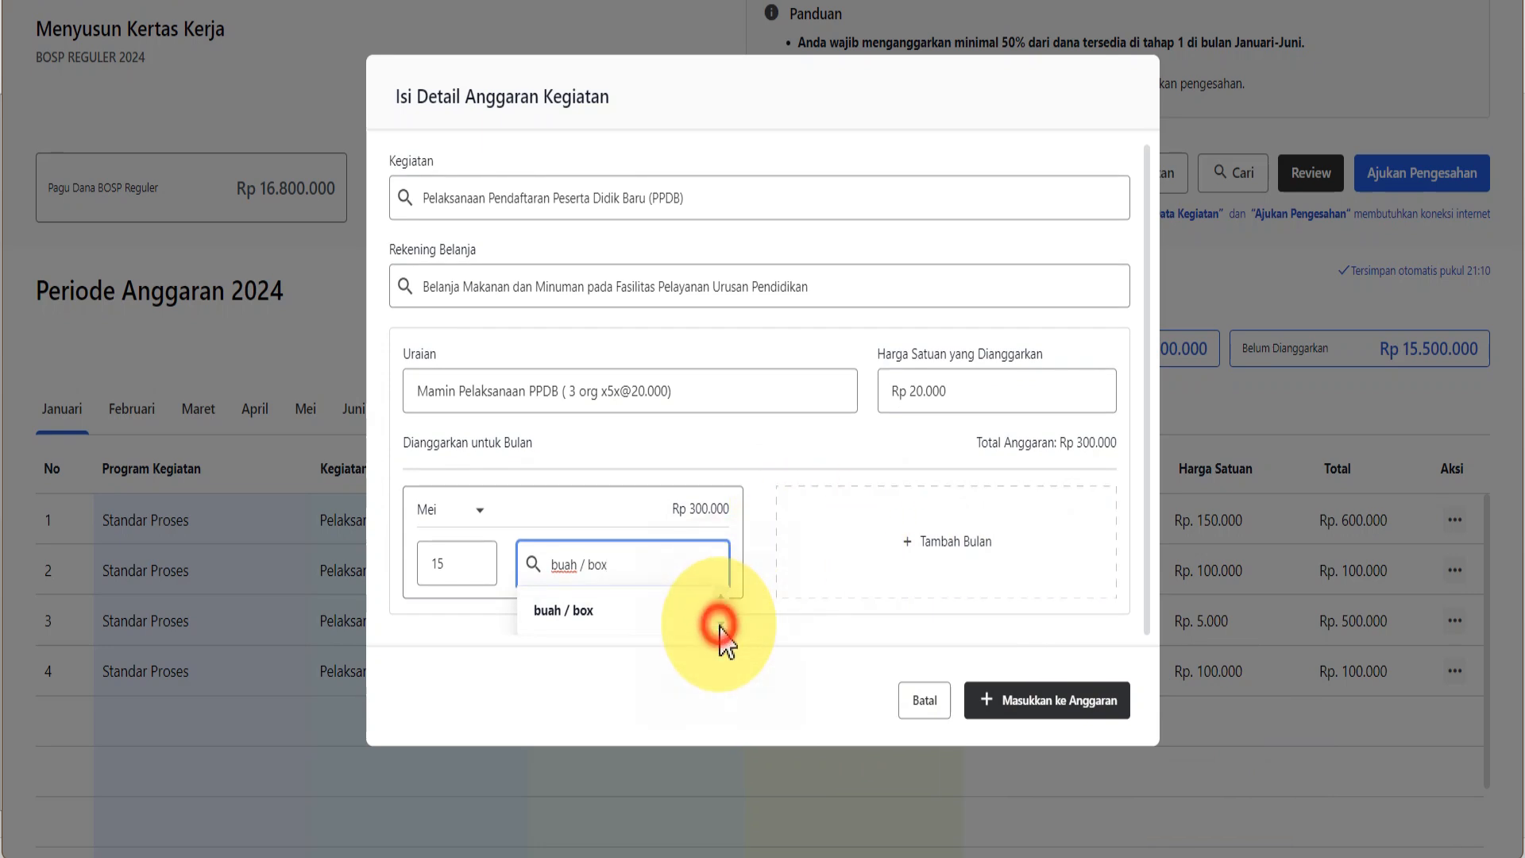
left_click(607, 627)
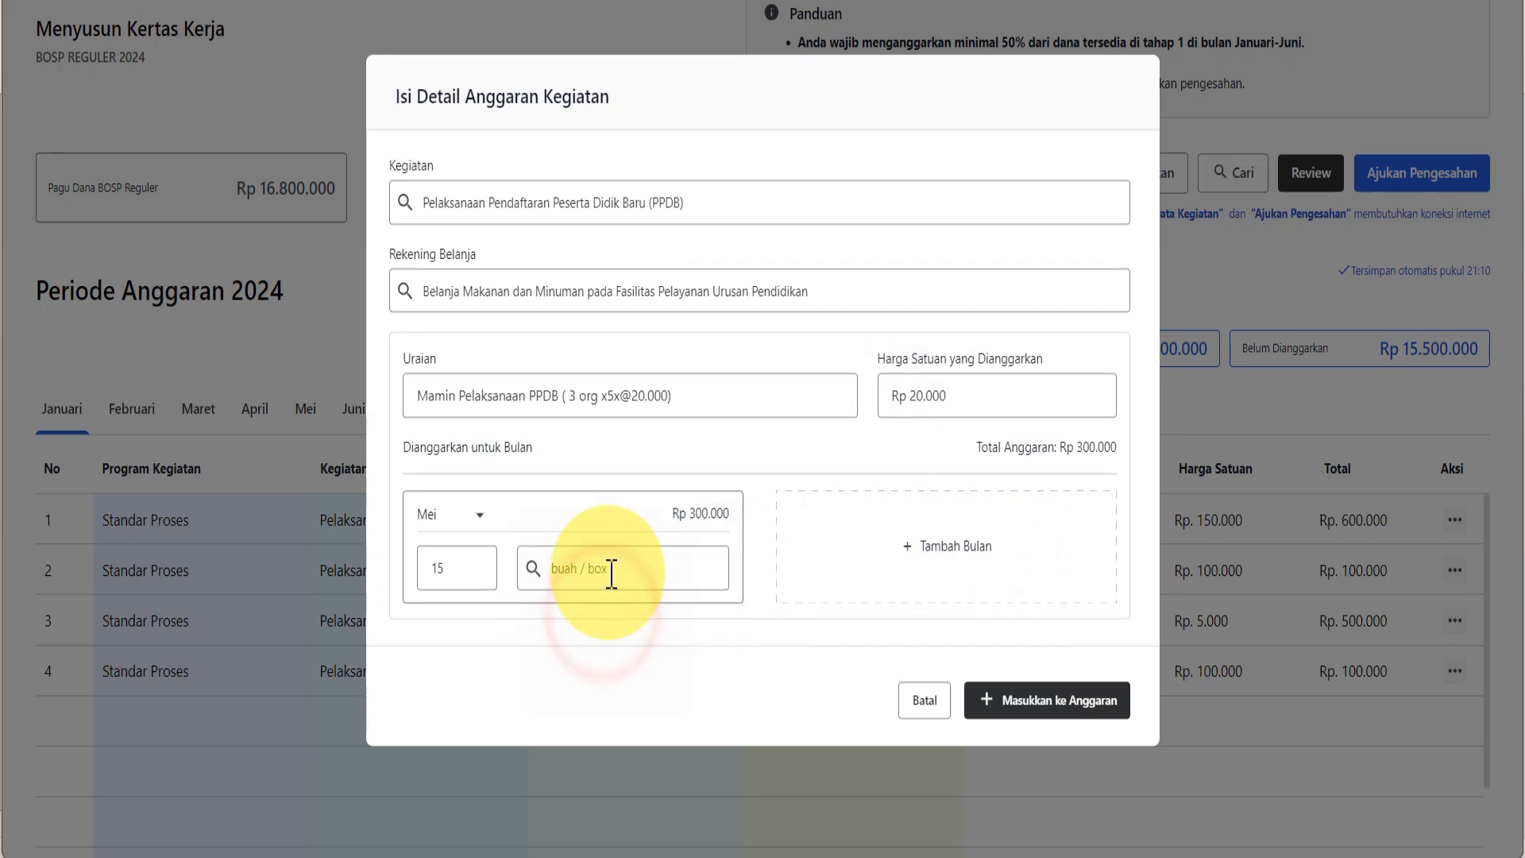
Add the Mamin Pelaksanaan PPDB item to the budget and review the Januari and Mei entries
left_click(620, 568)
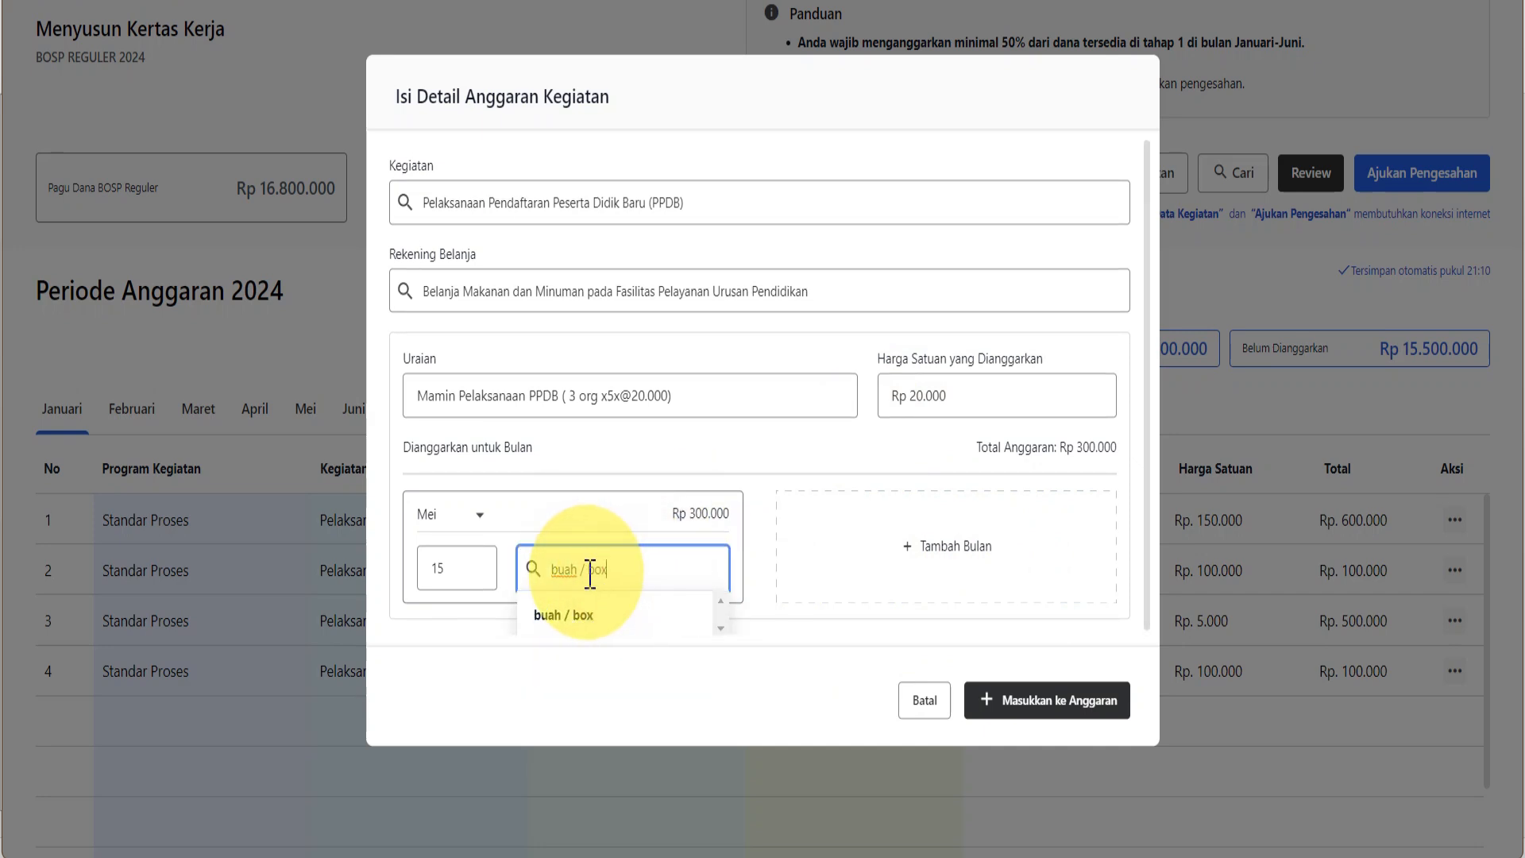
left_click(725, 567)
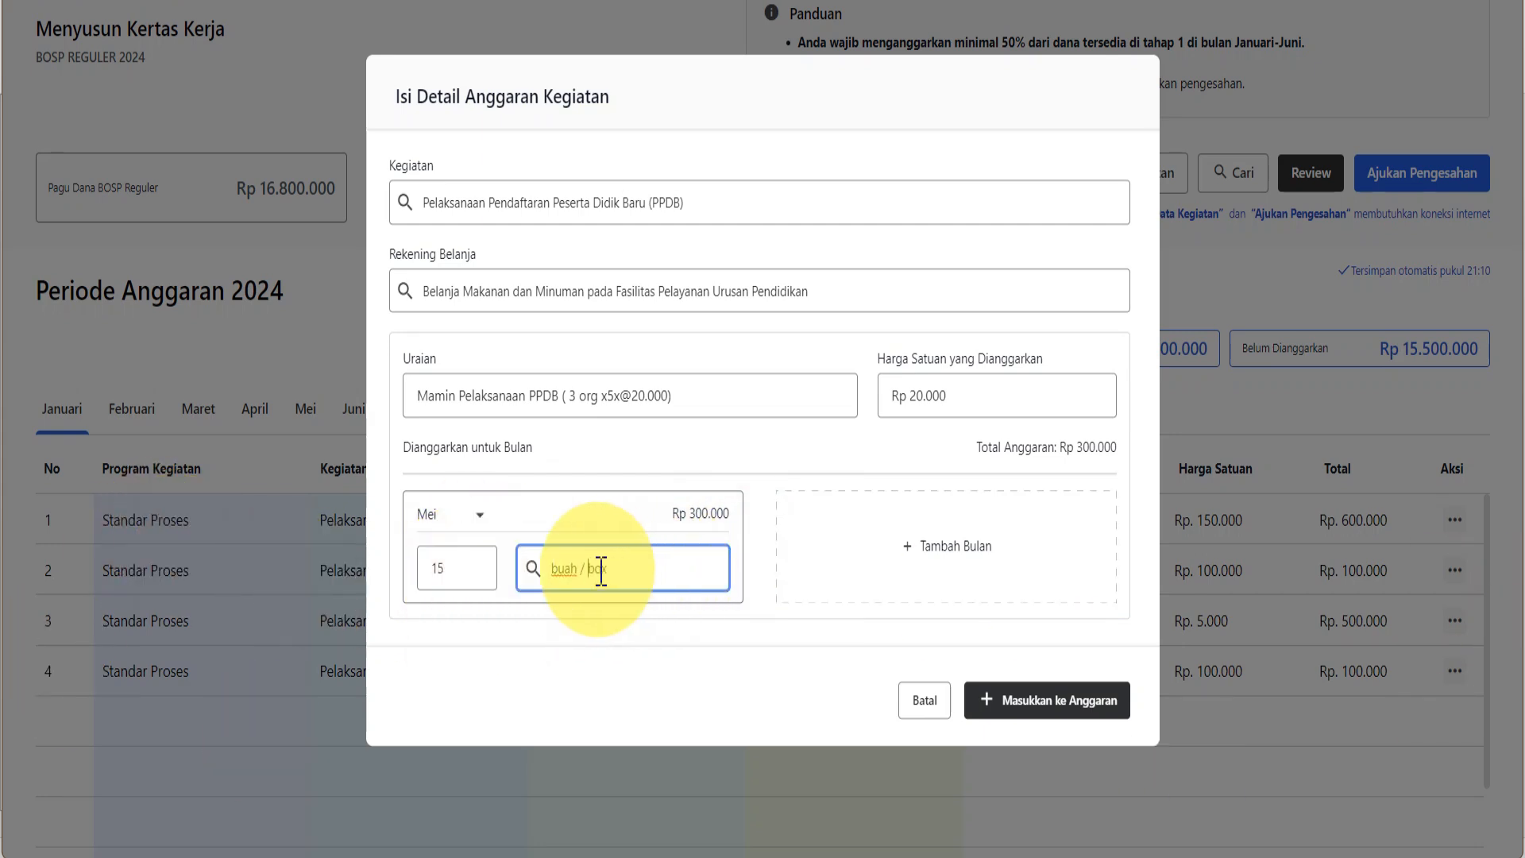
left_click(751, 551)
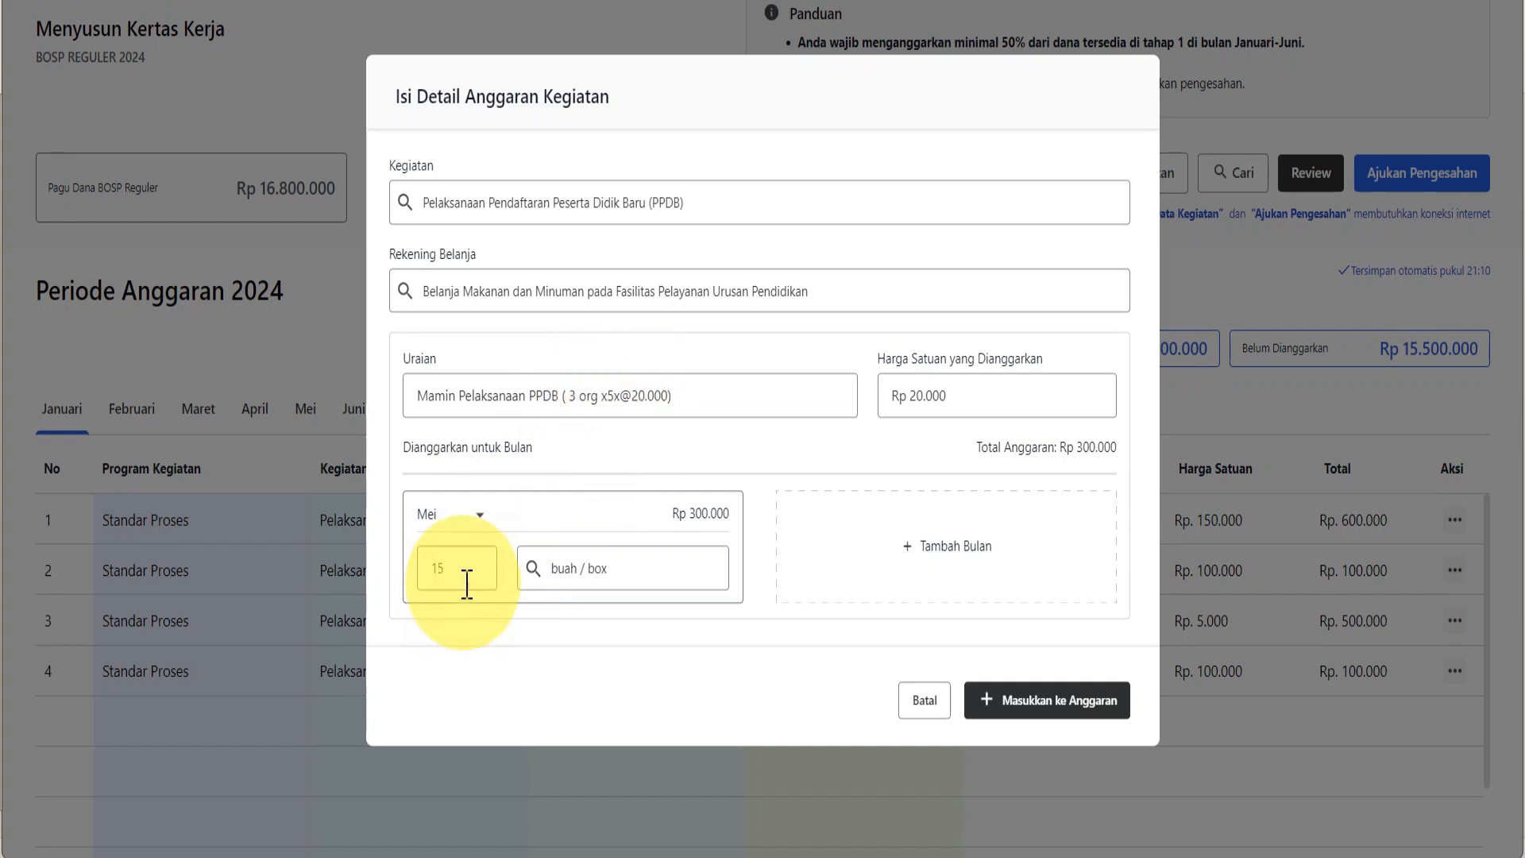
left_click(1061, 710)
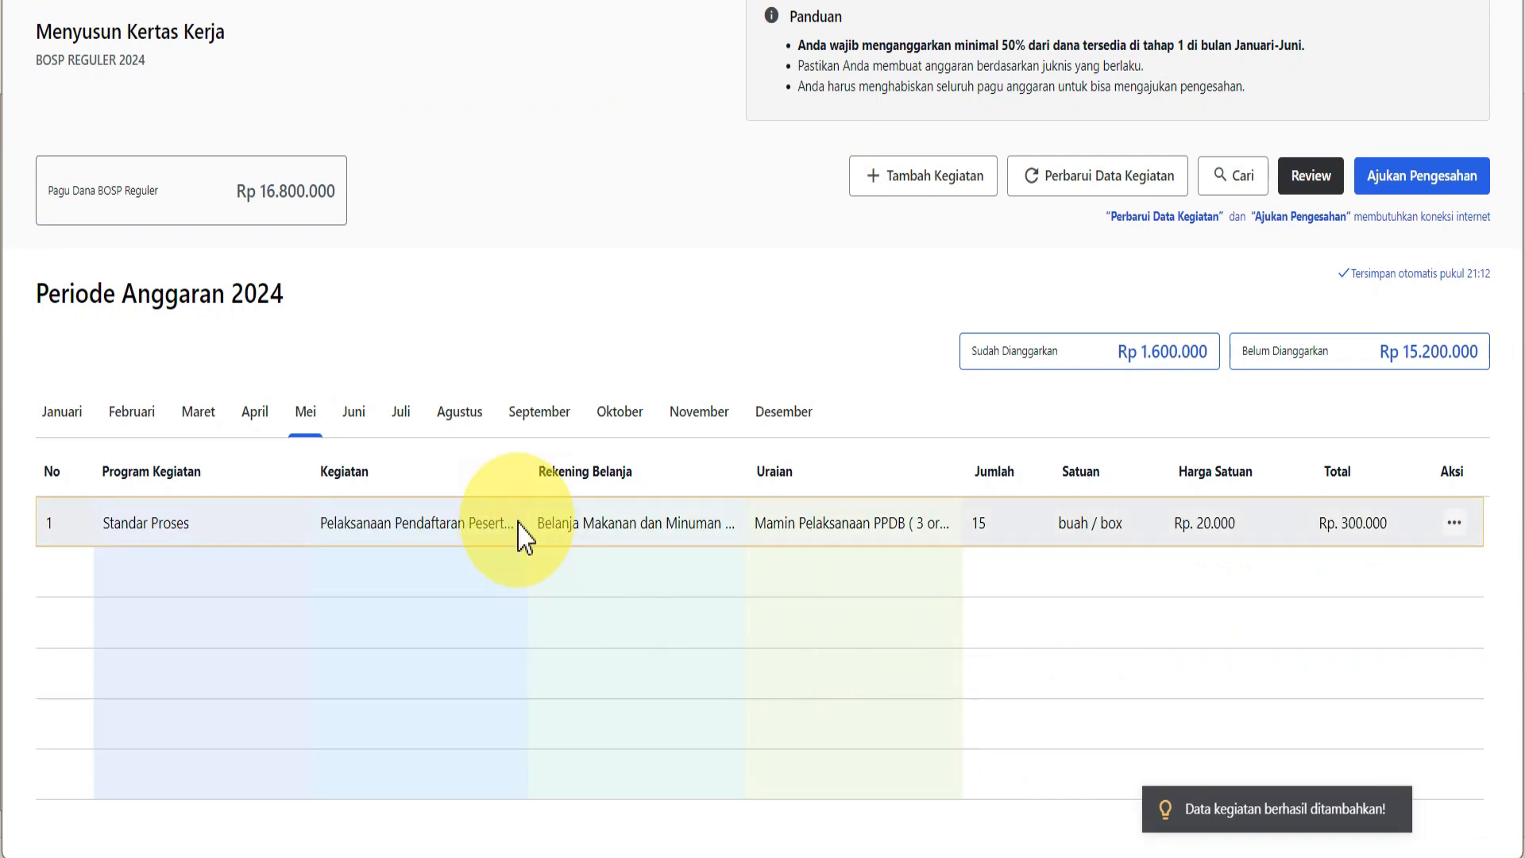
left_click(46, 419)
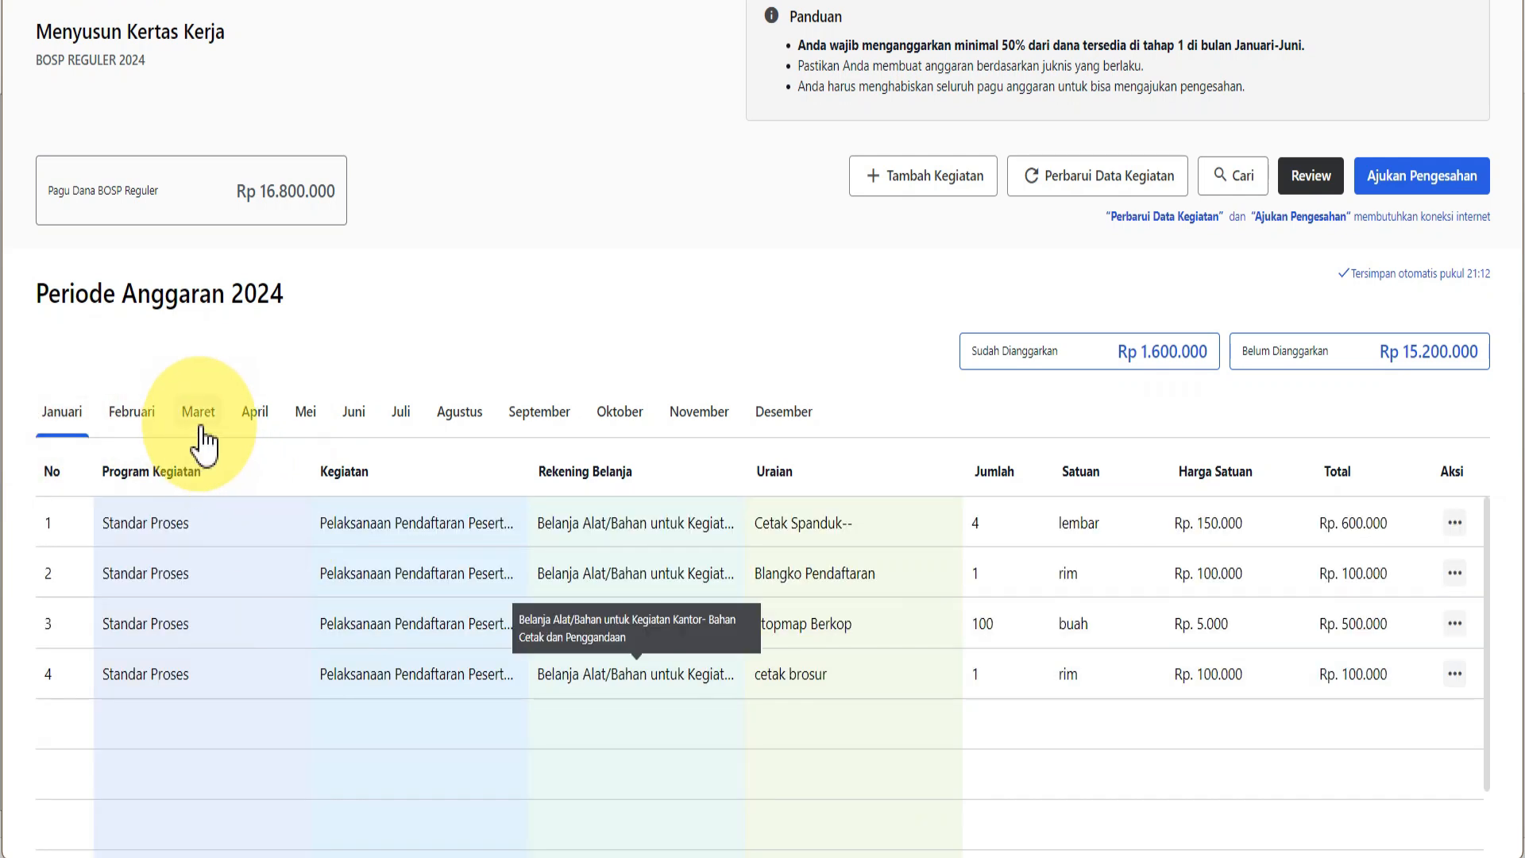
left_click(314, 441)
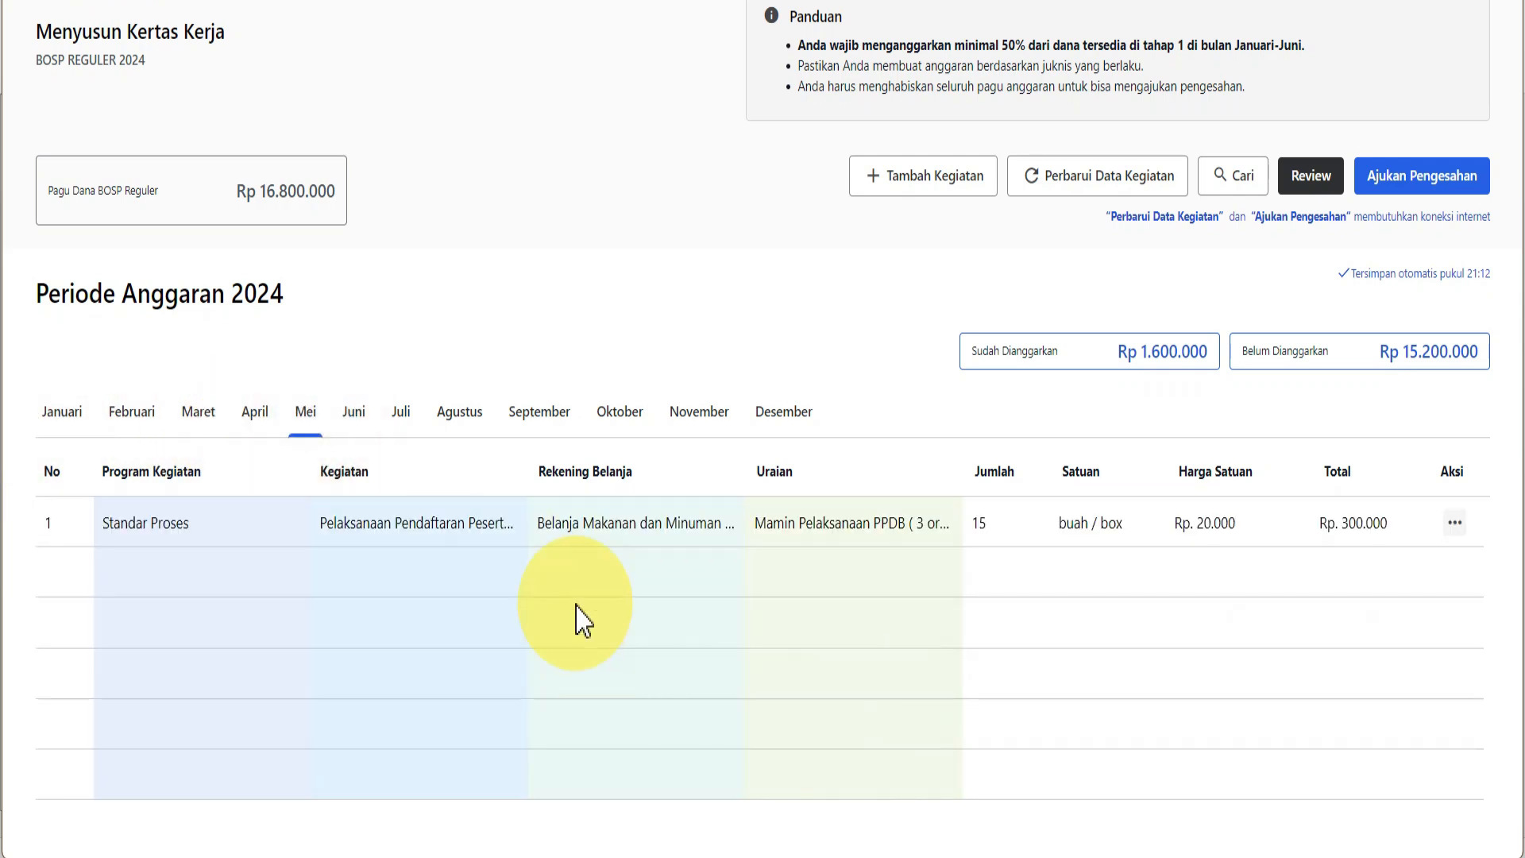